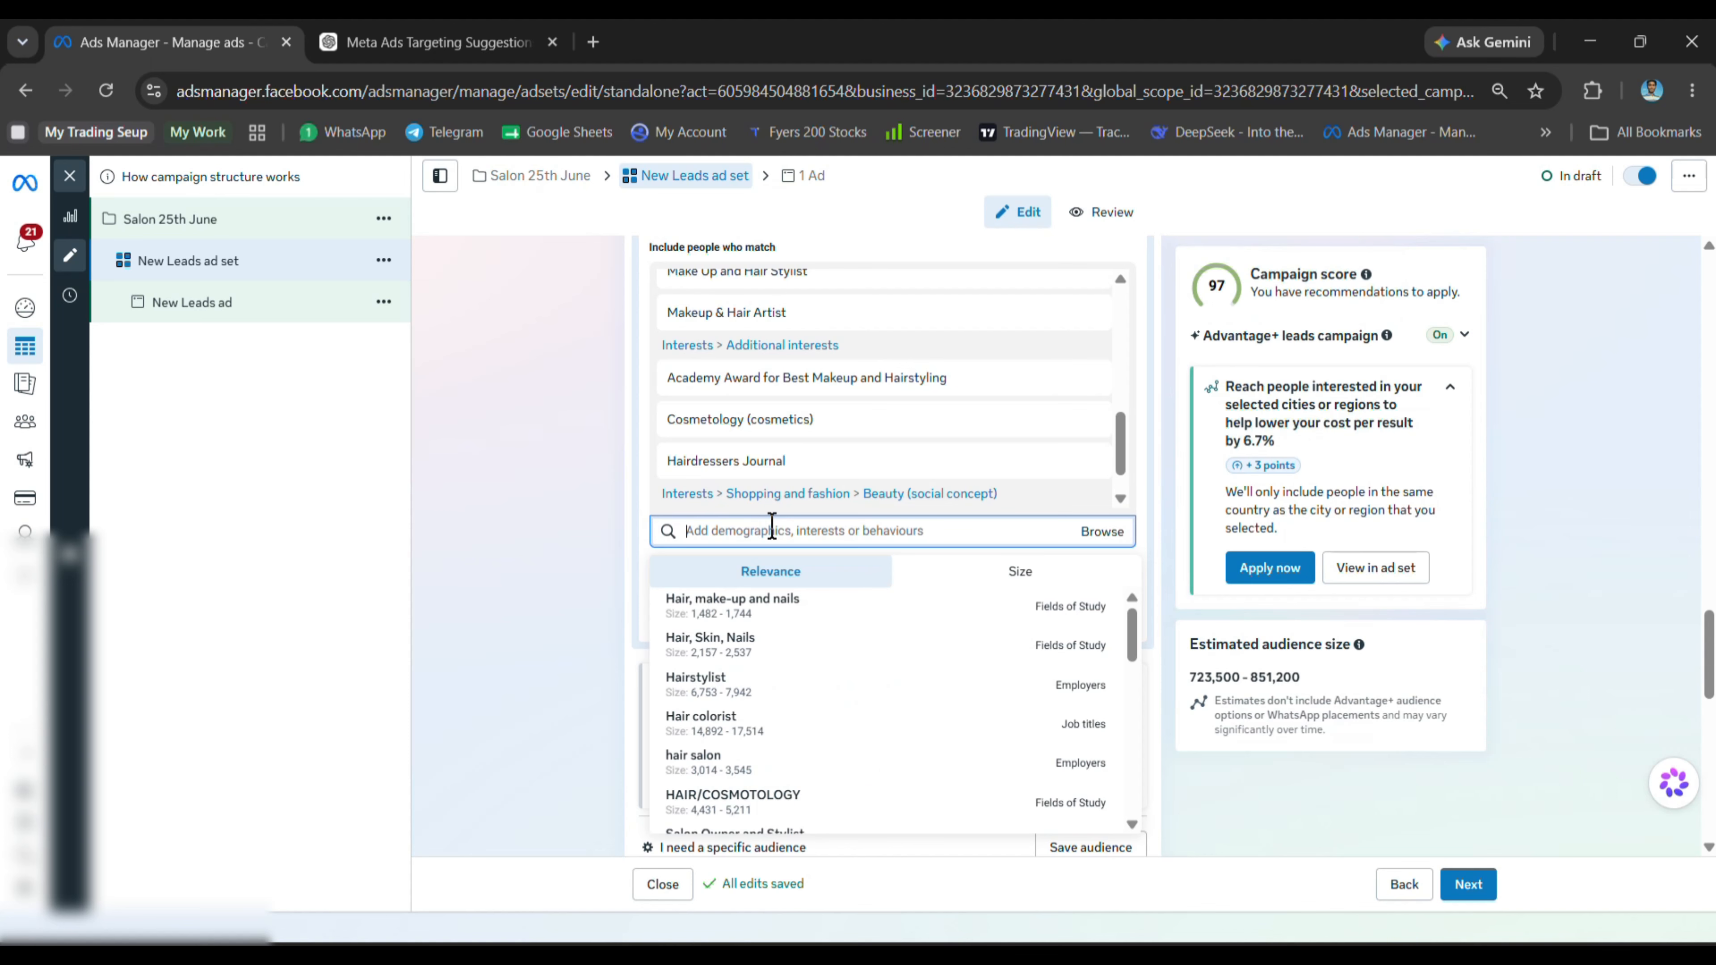
# Dismiss the detailed targeting suggestions, look over the remaining ad set settings, and proceed to the New Leads ad
pyautogui.click(596, 581)
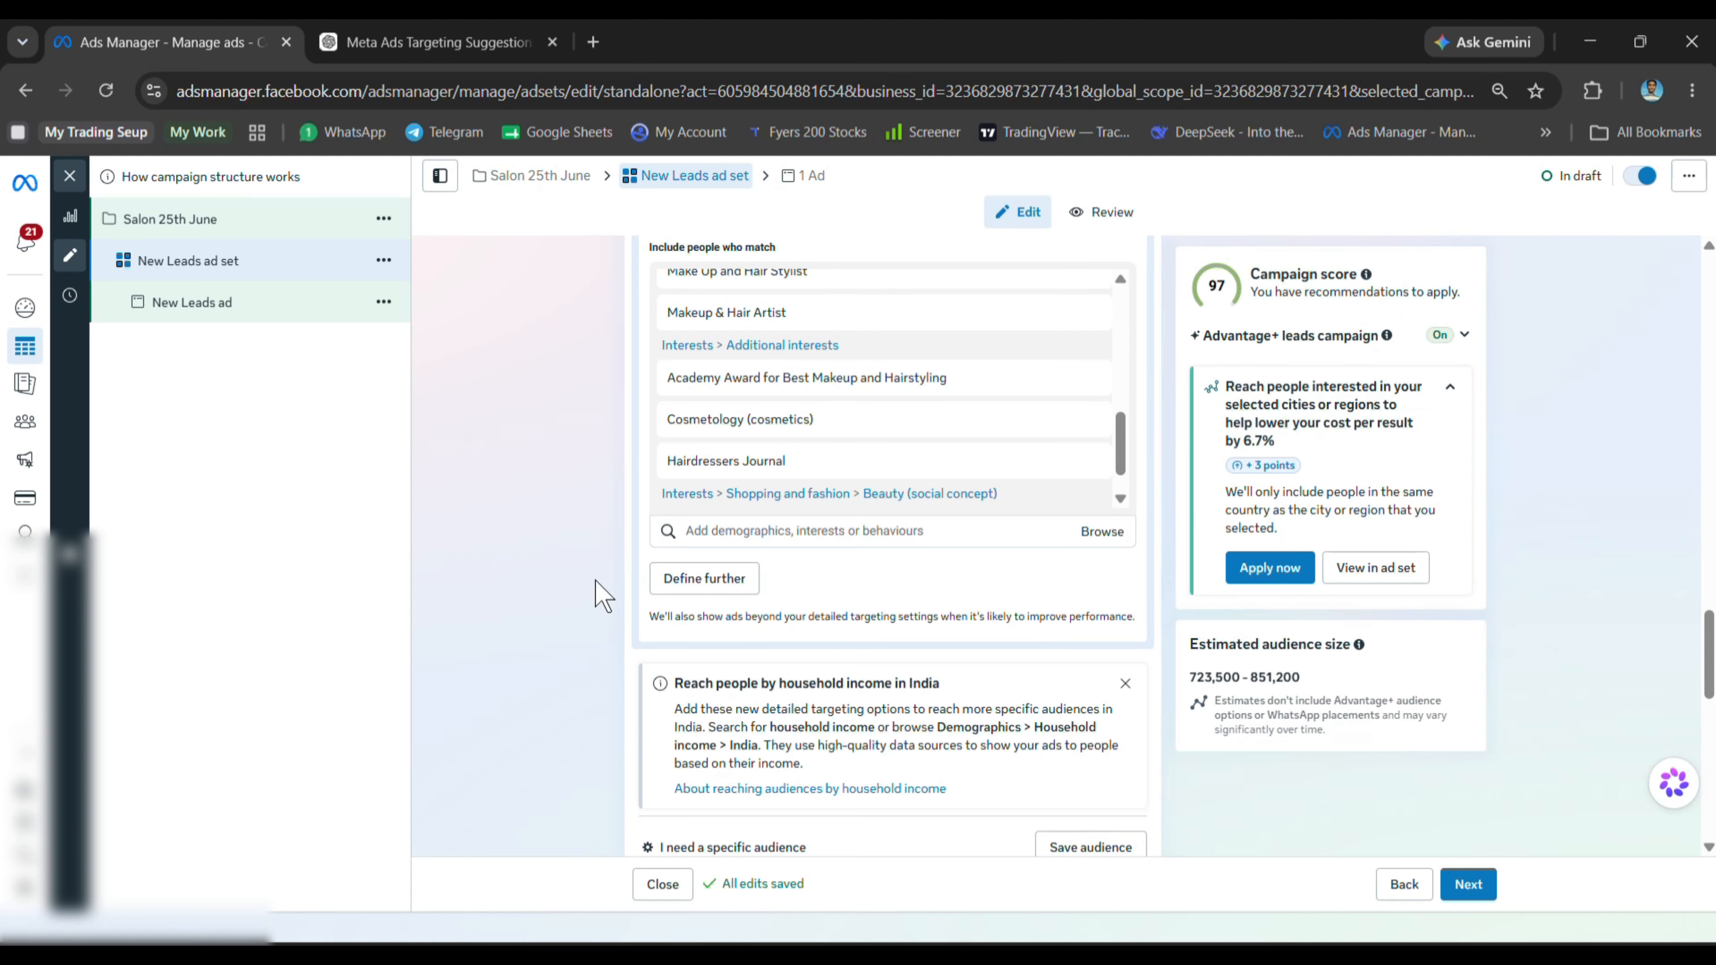
pyautogui.scroll(-3, 877, 612)
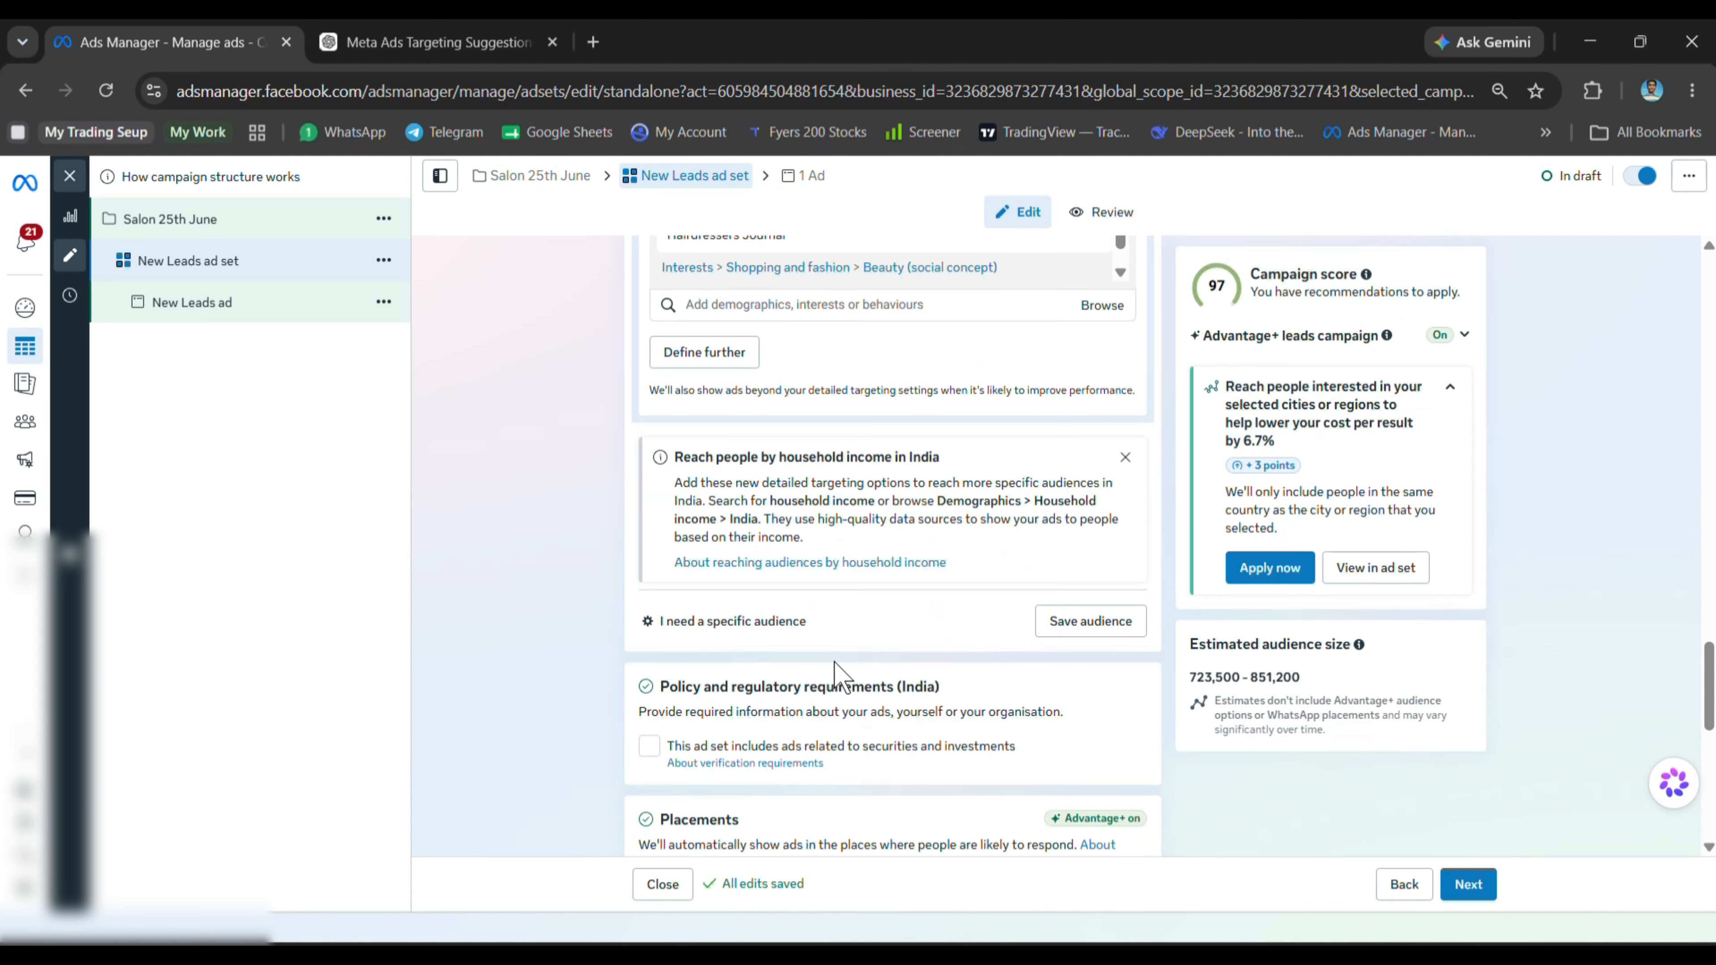
pyautogui.scroll(5, 837, 672)
pyautogui.scroll(-10, 556, 508)
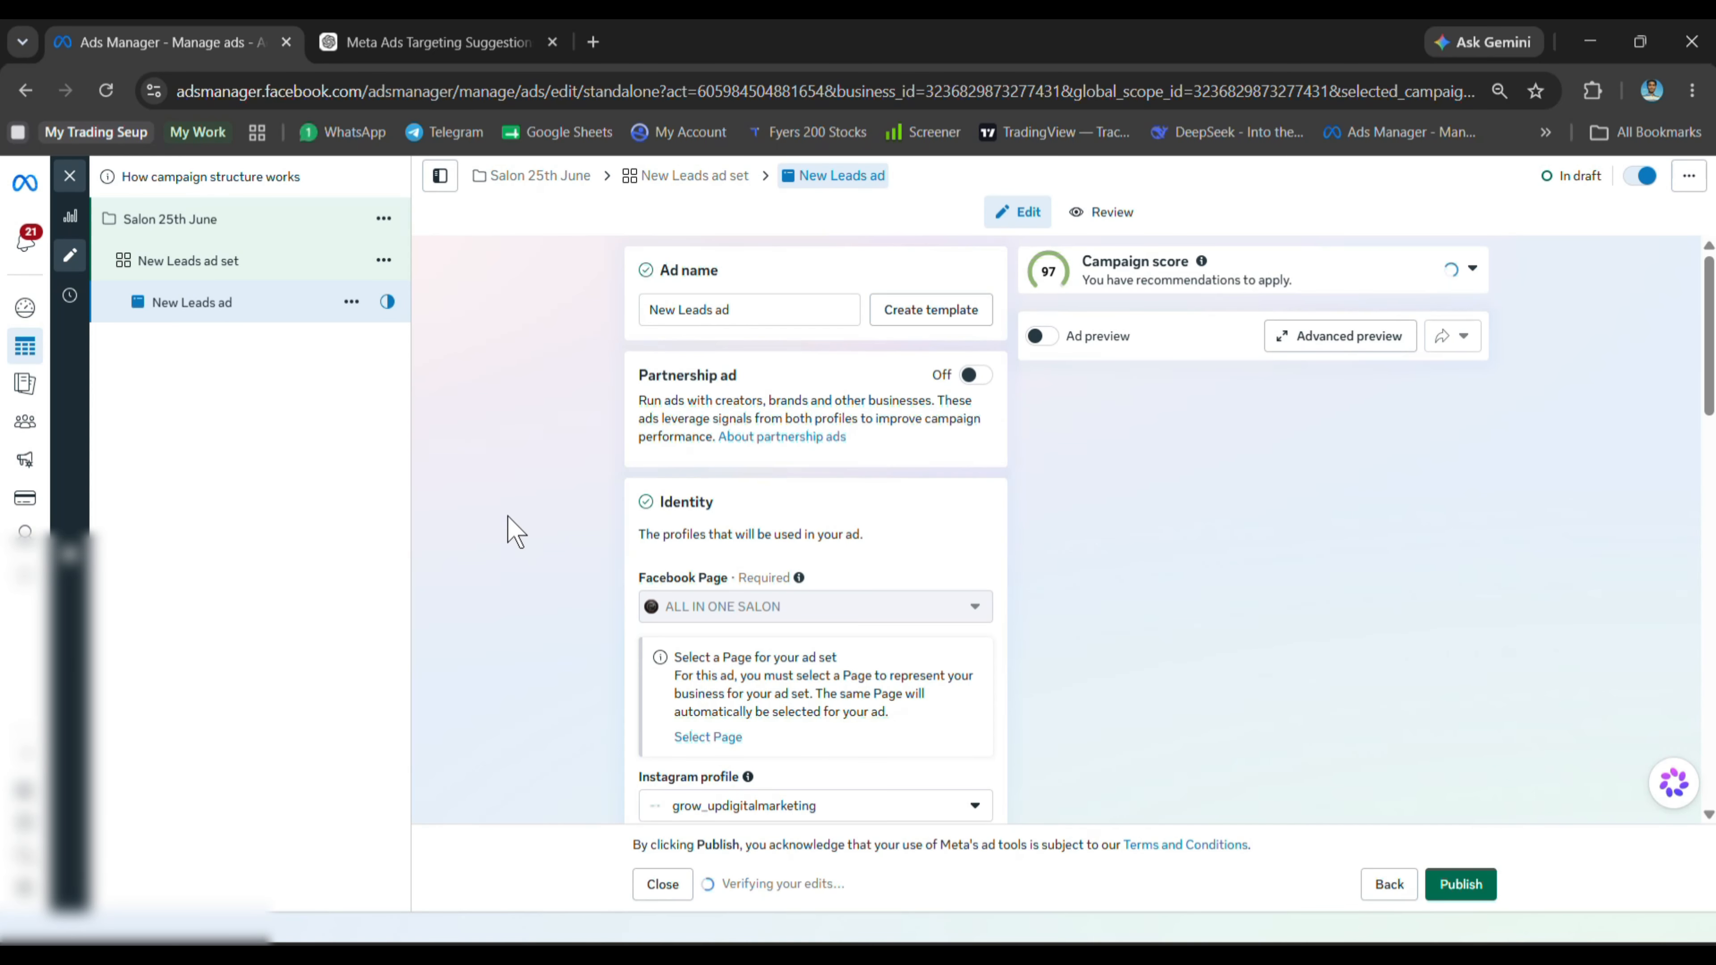
# Switch to the ChatGPT conversation and begin a prompt assigning it the role of a meta ads manager with 10 years of experience in meta ads
pyautogui.click(405, 43)
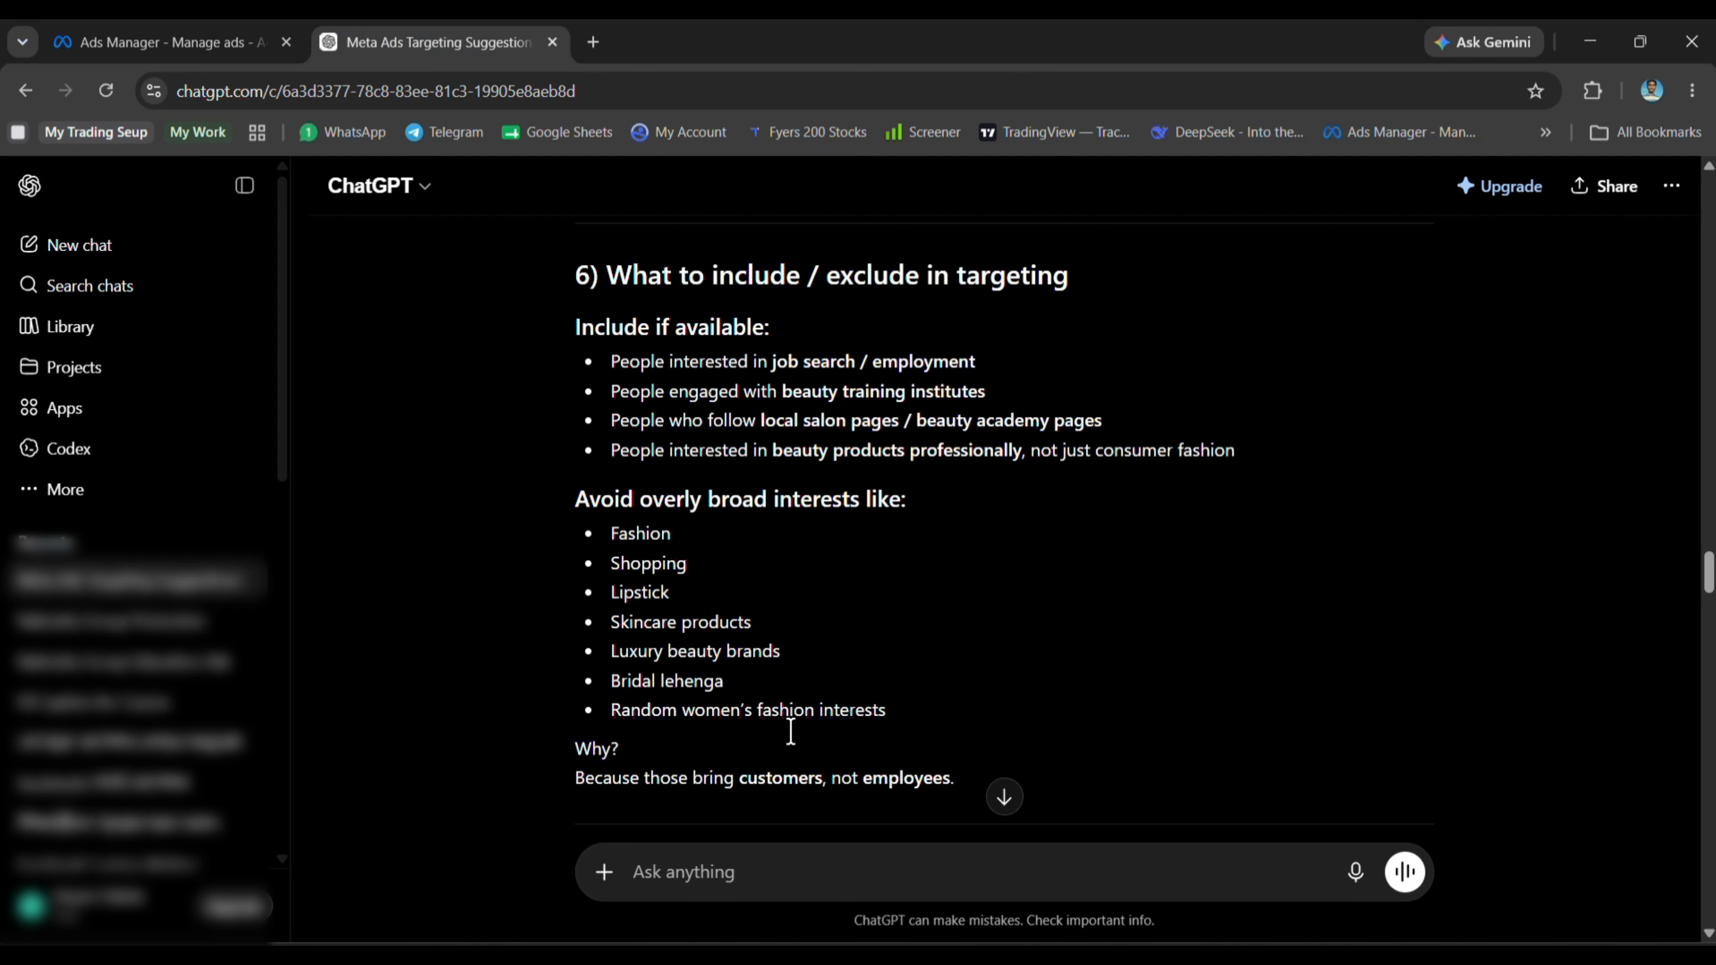
pyautogui.click(737, 878)
pyautogui.write('act as you are a a')
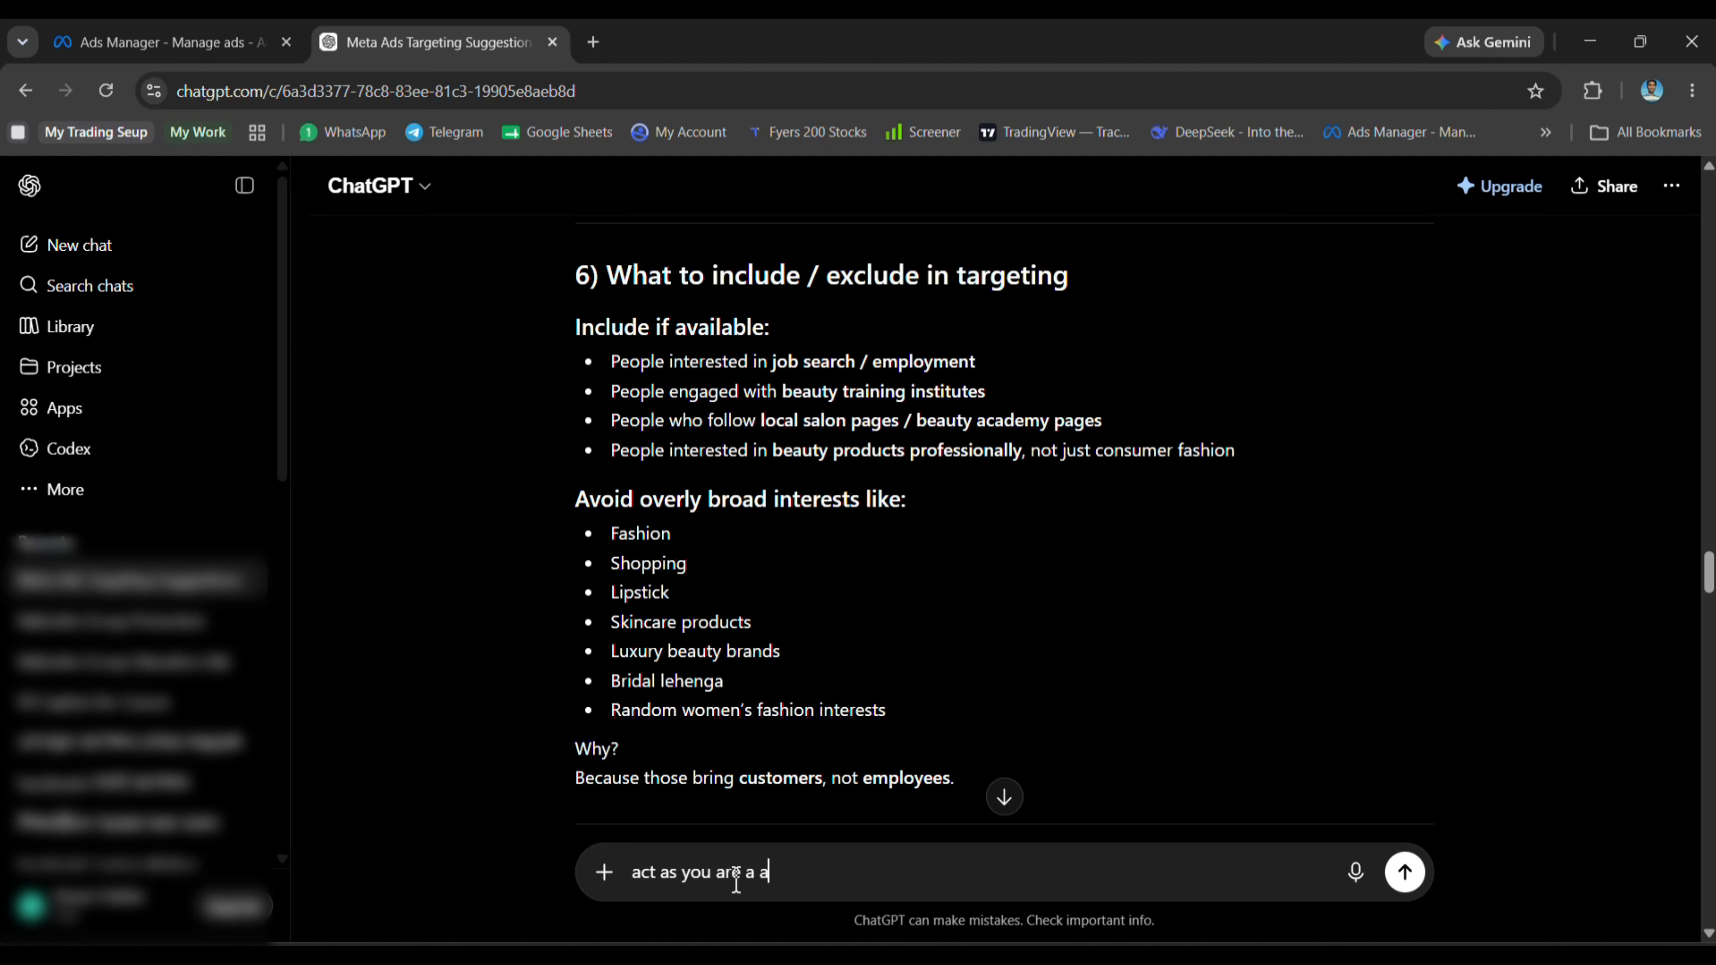
pyautogui.write(' meta ads manager and y')
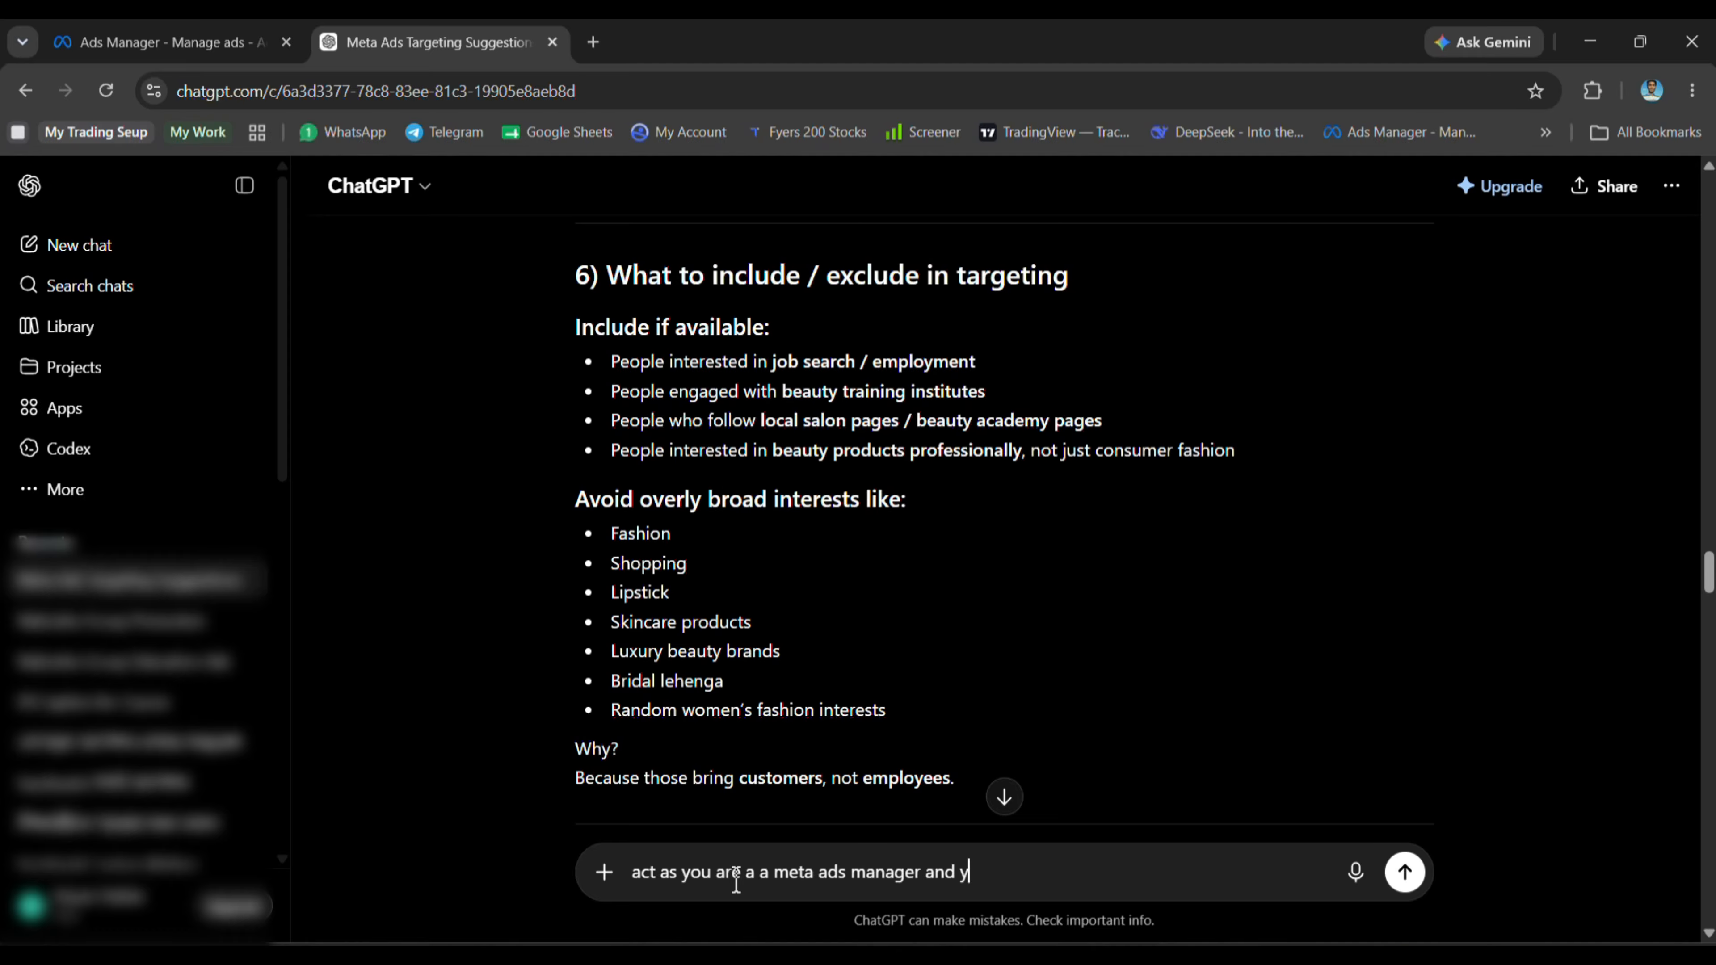
pyautogui.write('o')
pyautogui.write('u have 10 years of expe')
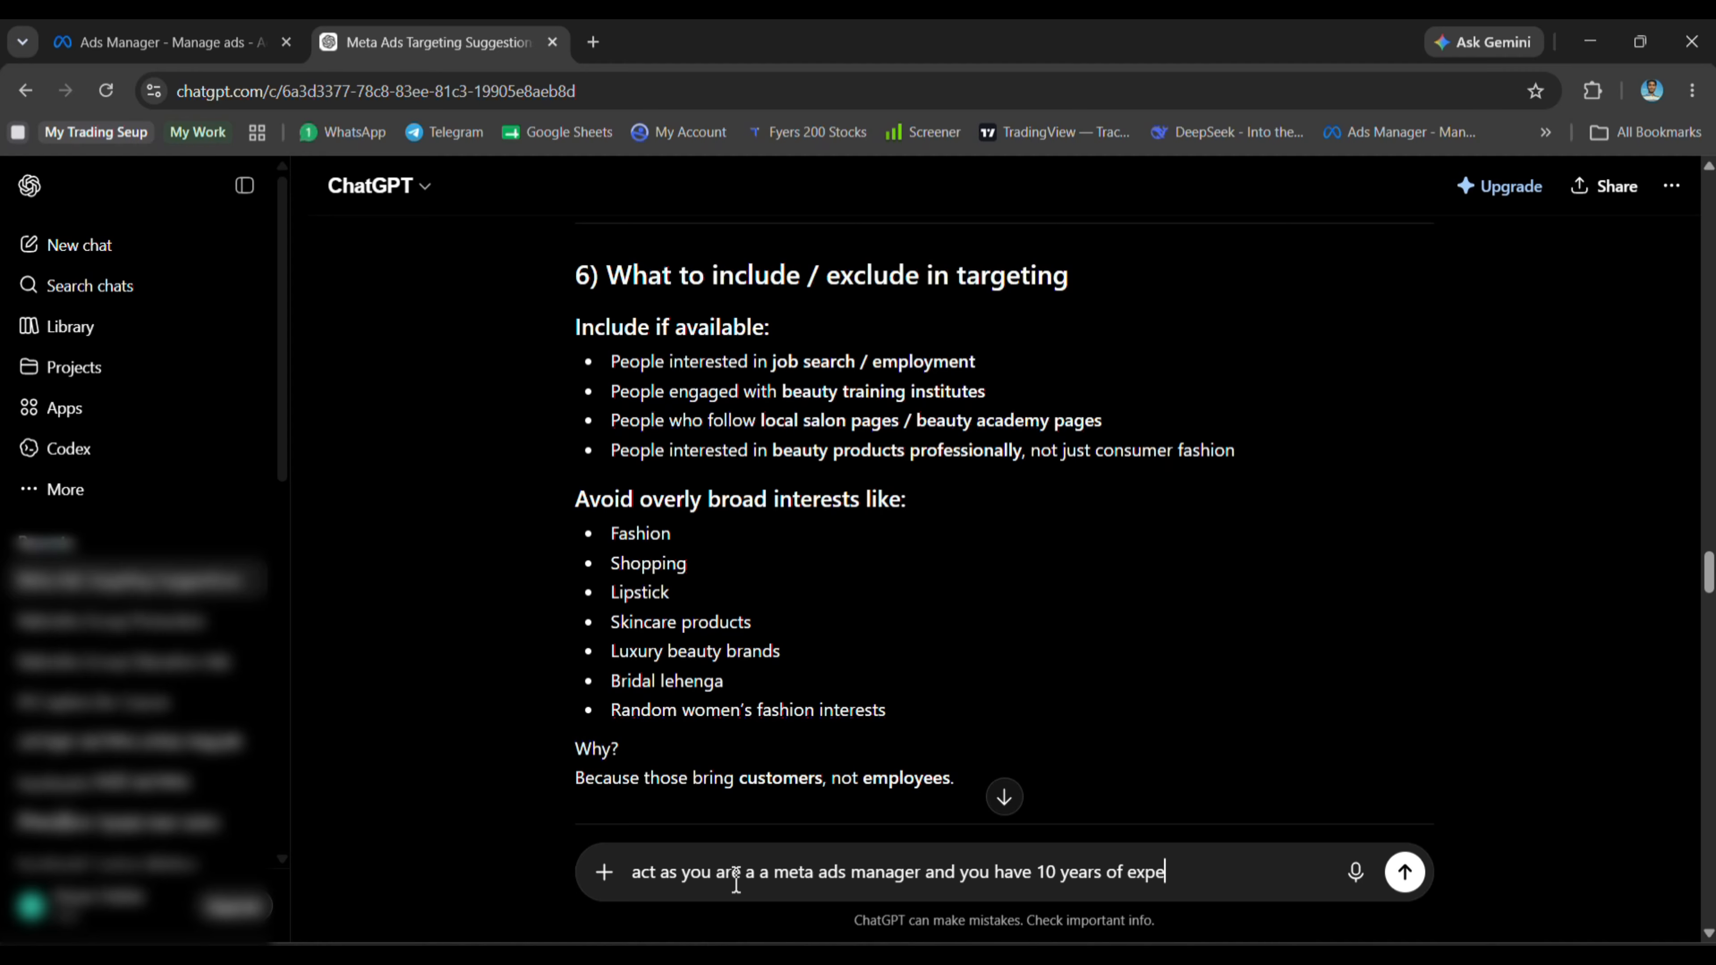
pyautogui.write('rience i')
pyautogui.write('n meta ads ')
# Continue the prompt by stating that the planned meta ads are meant to collect leads for hiring
pyautogui.write(' no')
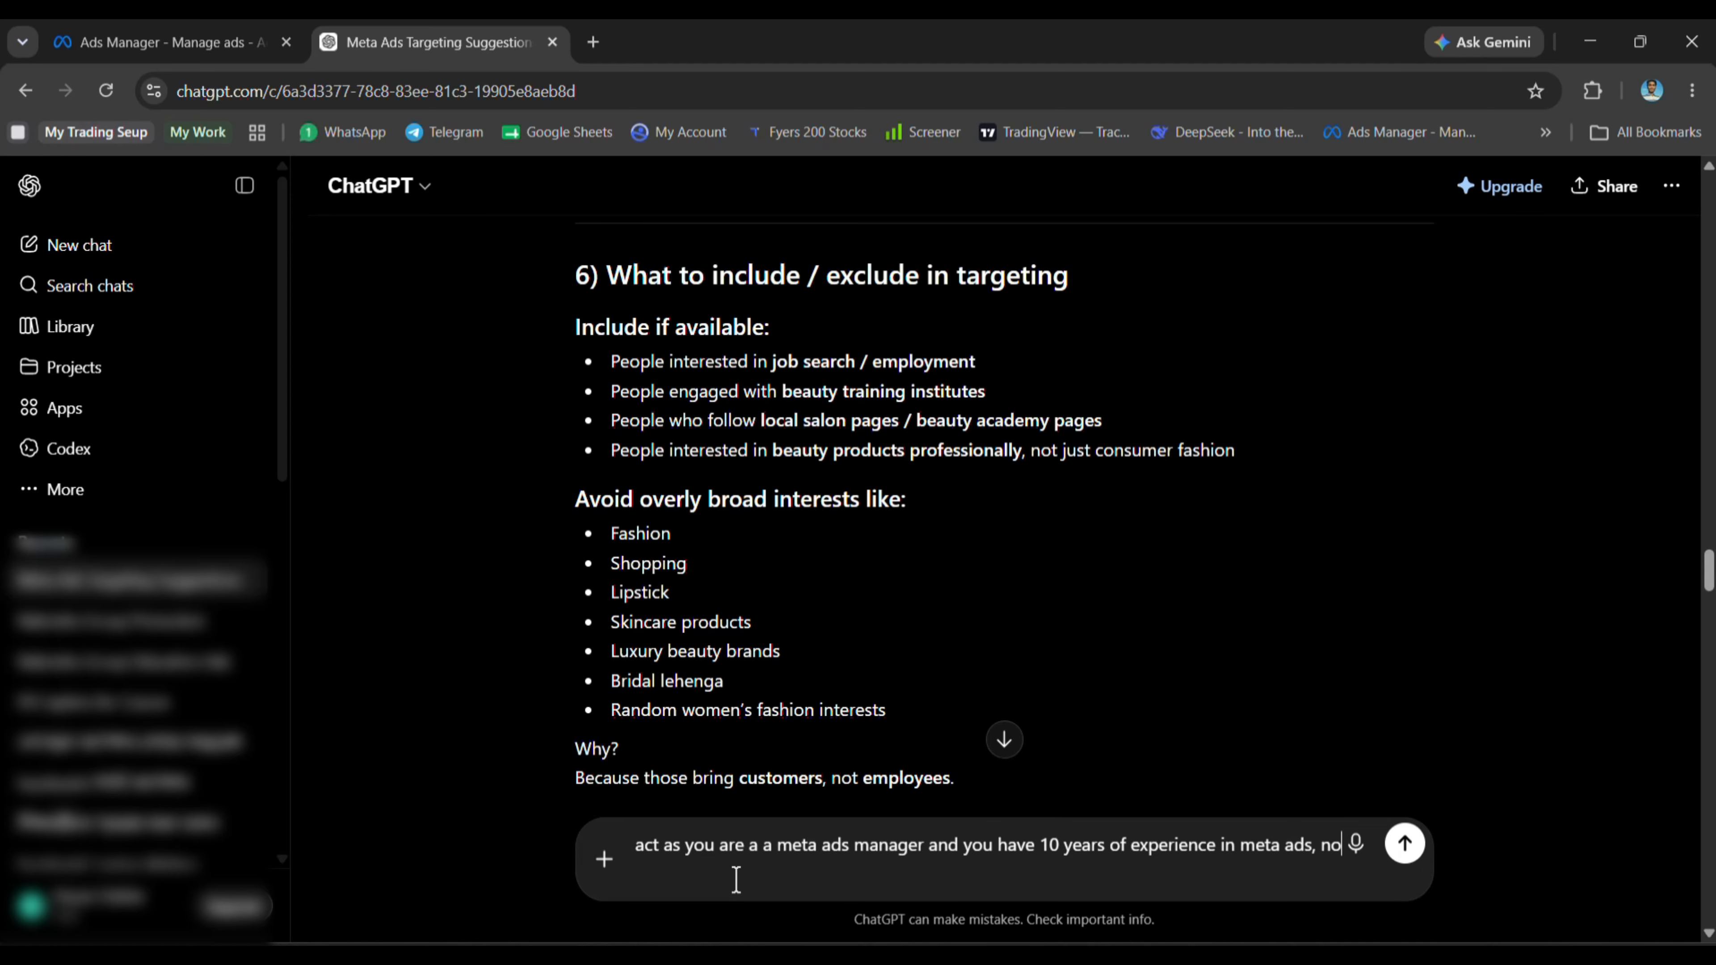
pyautogui.write('w wyou')
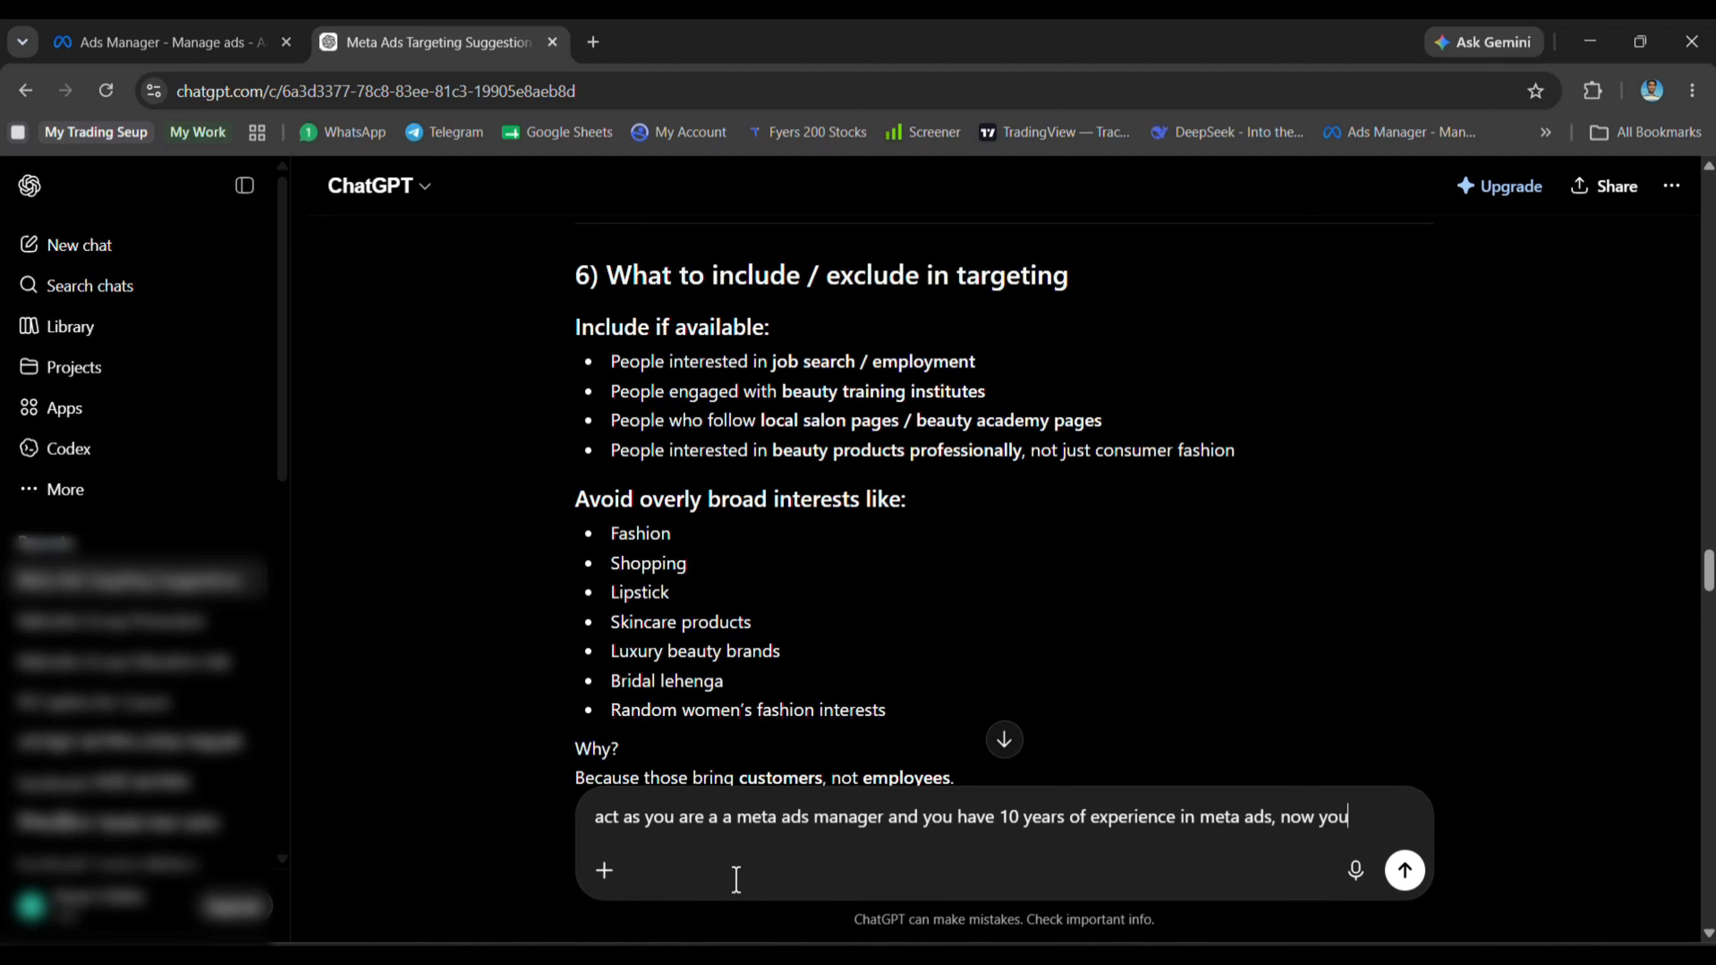
pyautogui.write(' are plan')
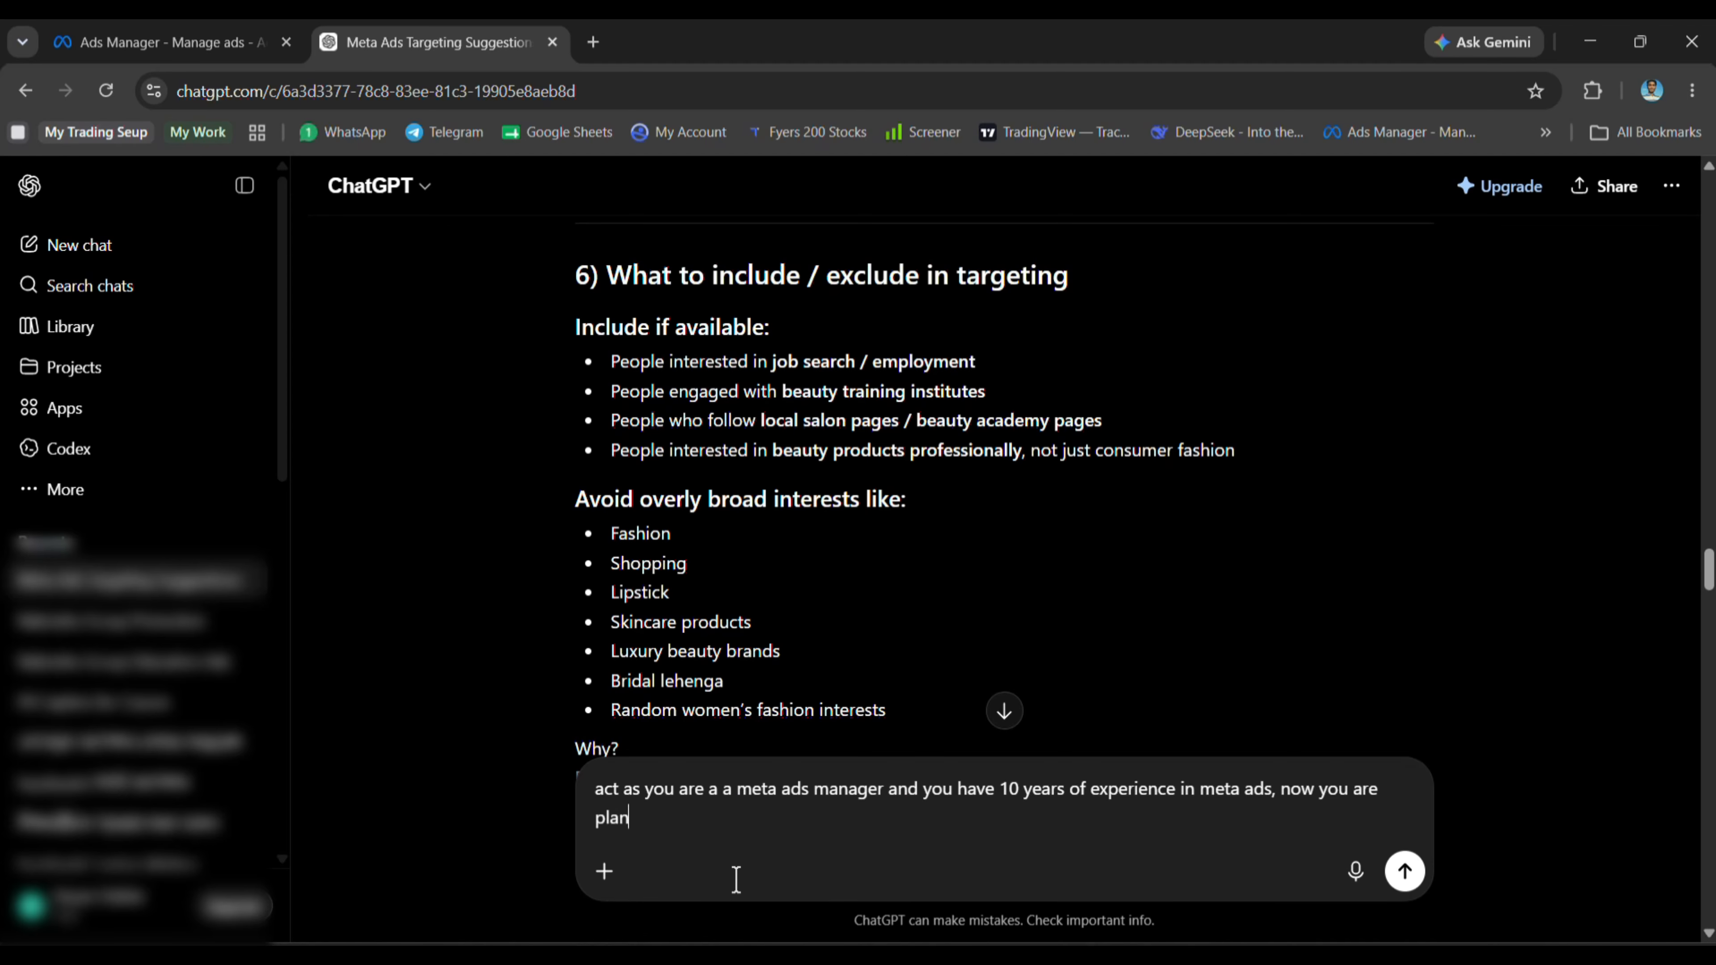
pyautogui.write('ning to run this meta a')
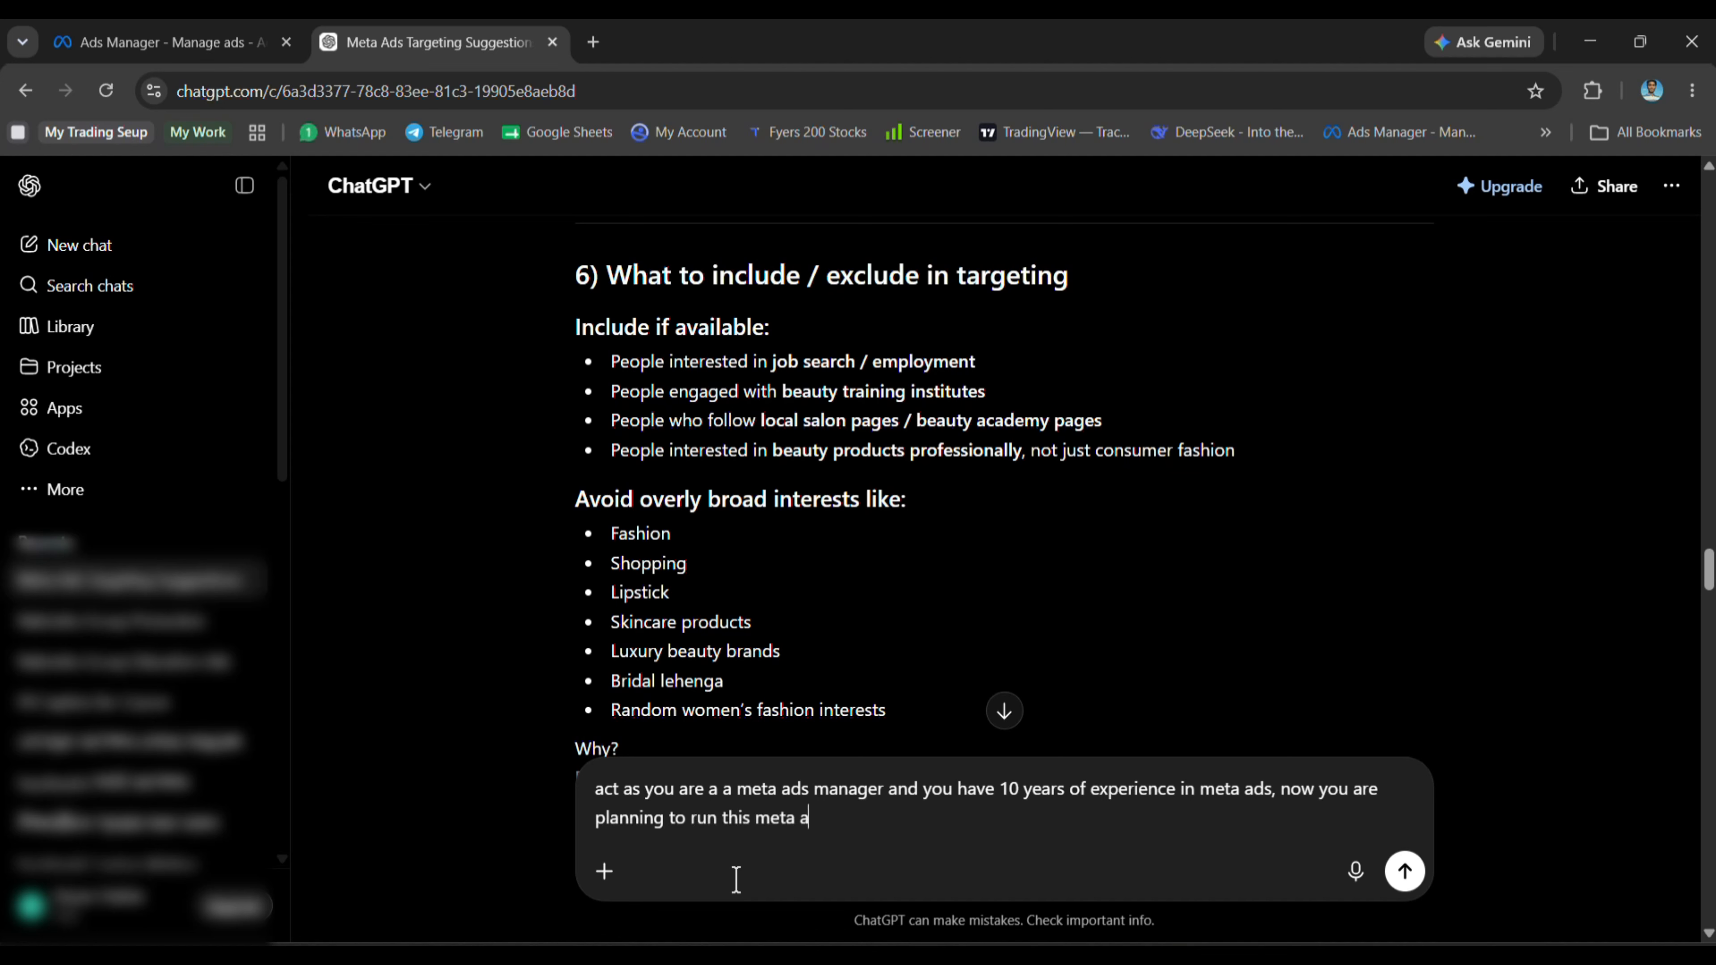
pyautogui.write('ds to collec')
pyautogui.write('t leads')
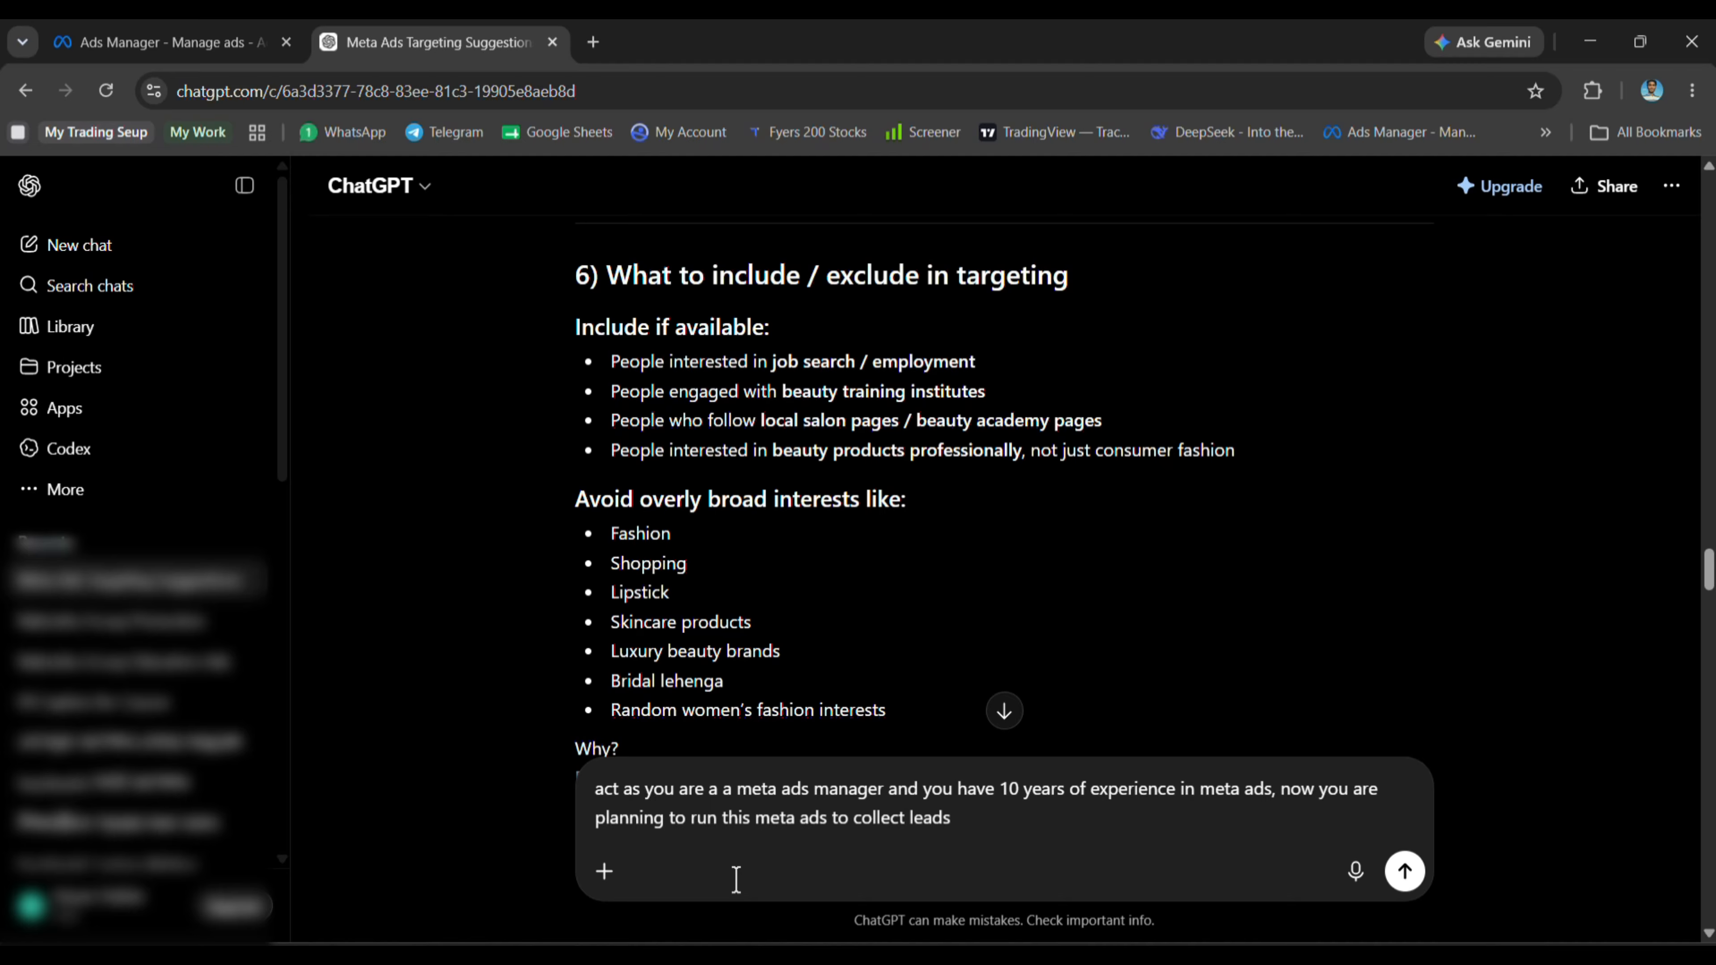
pyautogui.write(' for hit')
pyautogui.press('BackSpace')
pyautogui.write('ring, now write m')
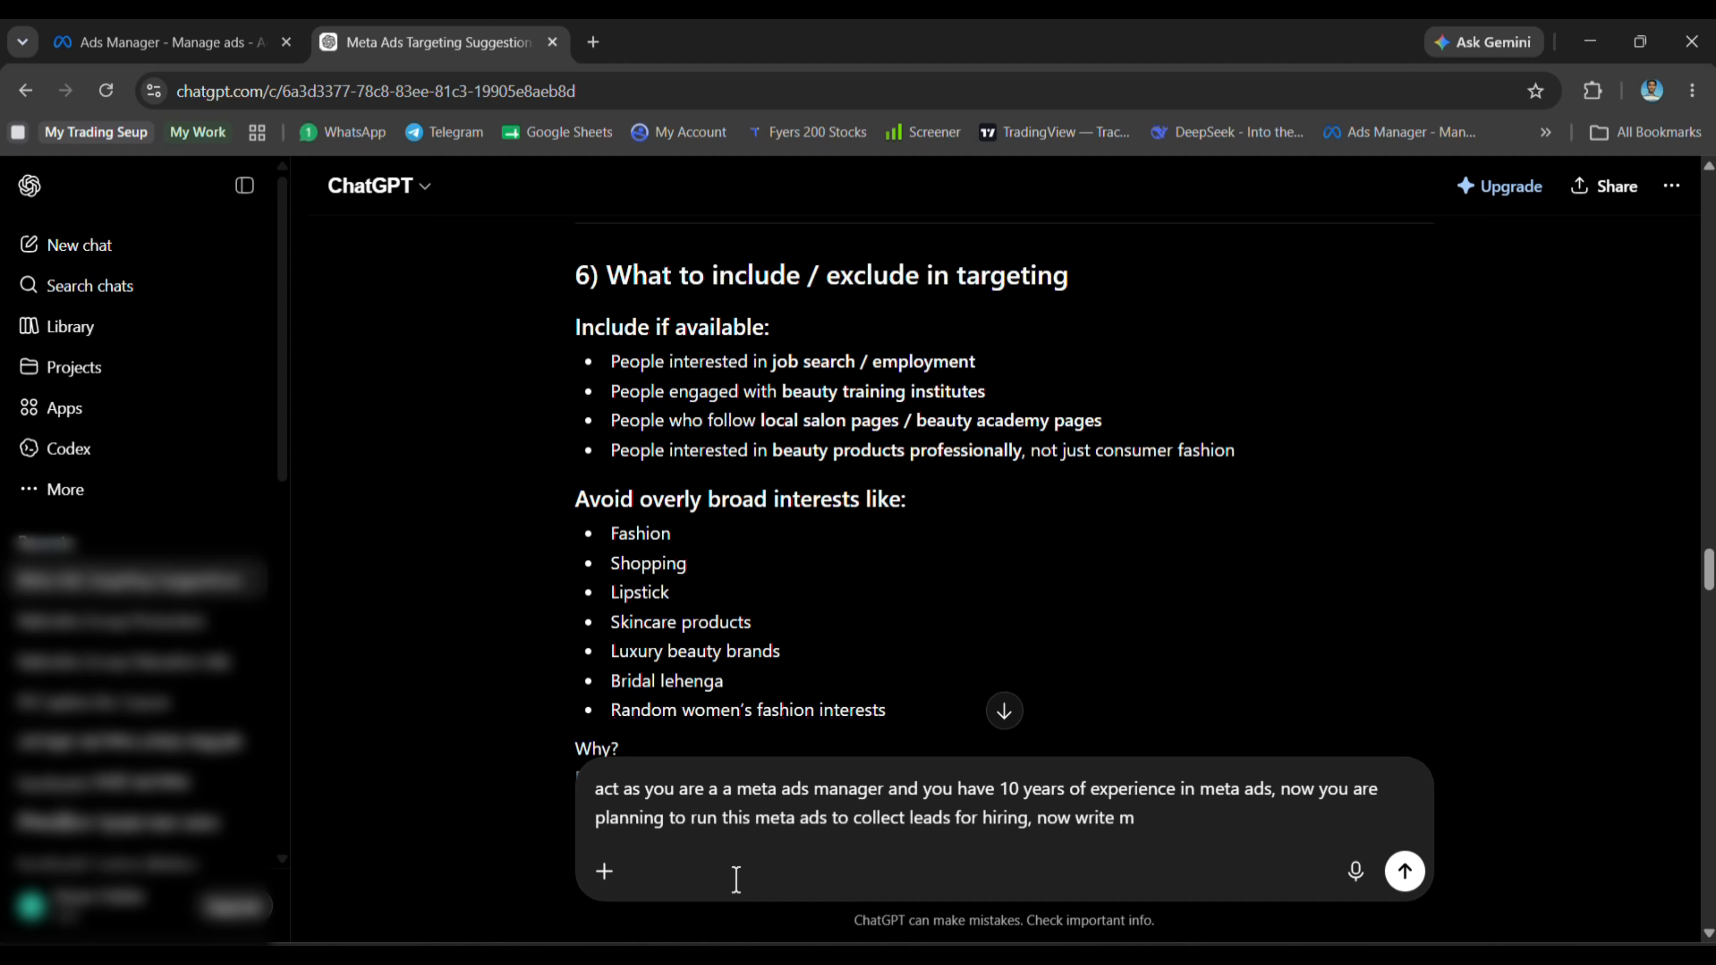
# Complete the prompt with a request for 5 primary texts, 5 headlines and 5 descriptions for this ad, and send it
pyautogui.write(' 5 peimarytextes, 5 h')
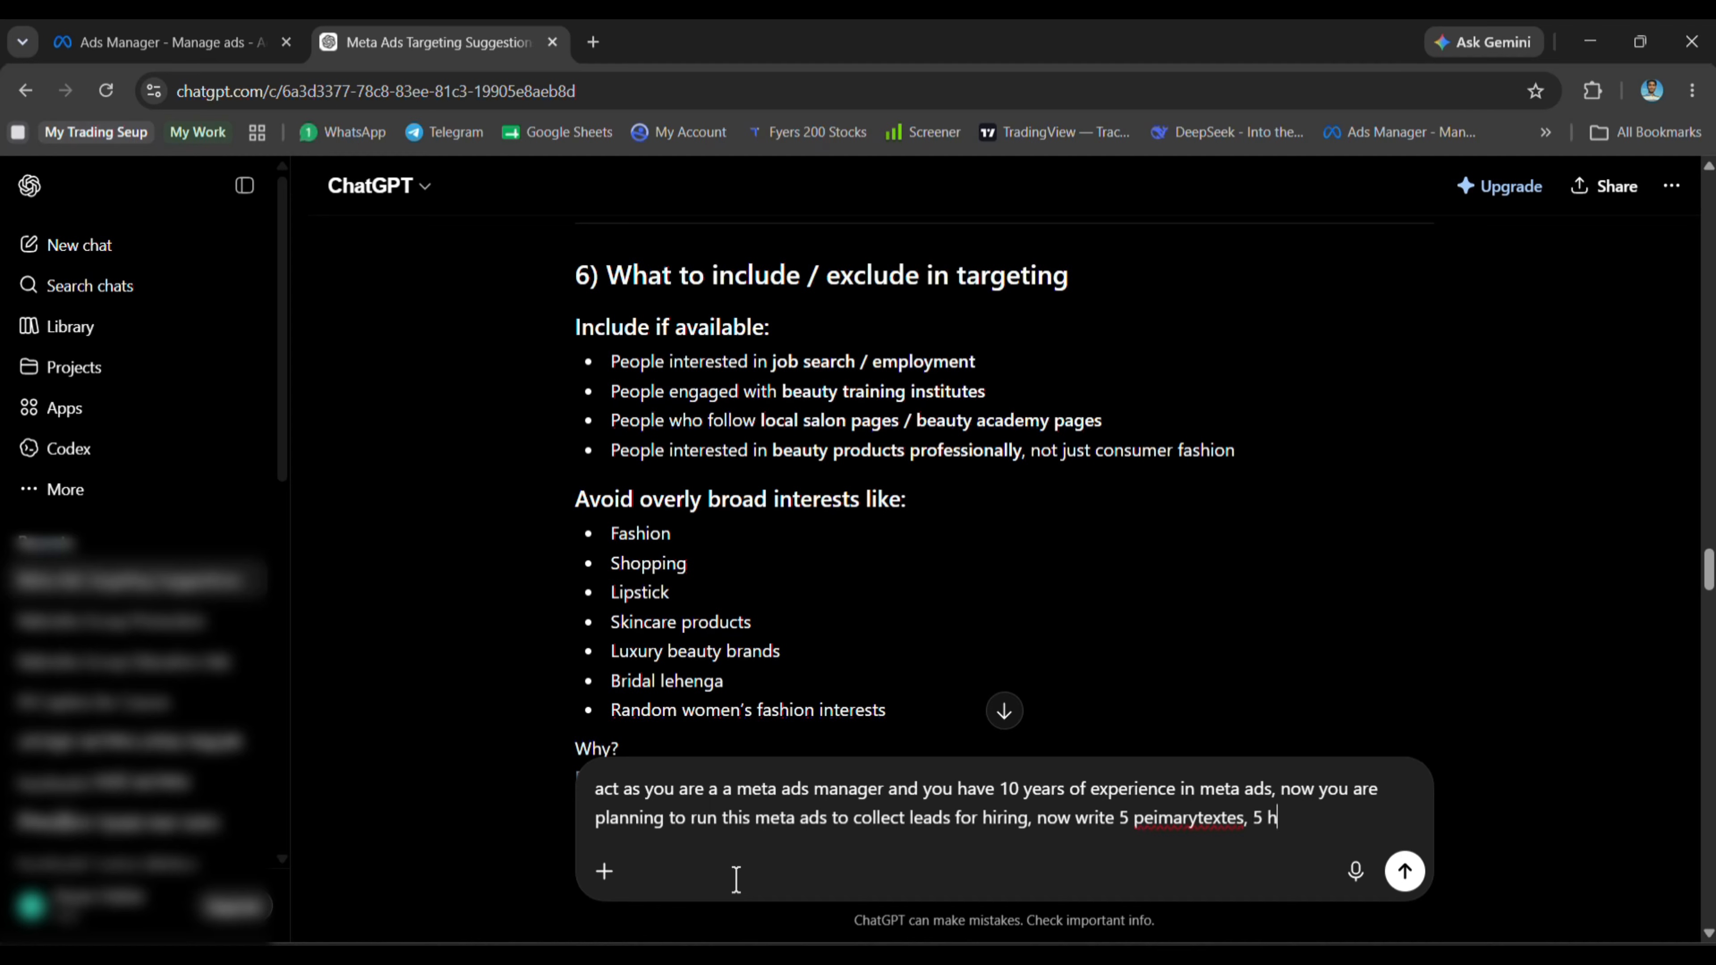
pyautogui.write('eadlines, and 5 descrip')
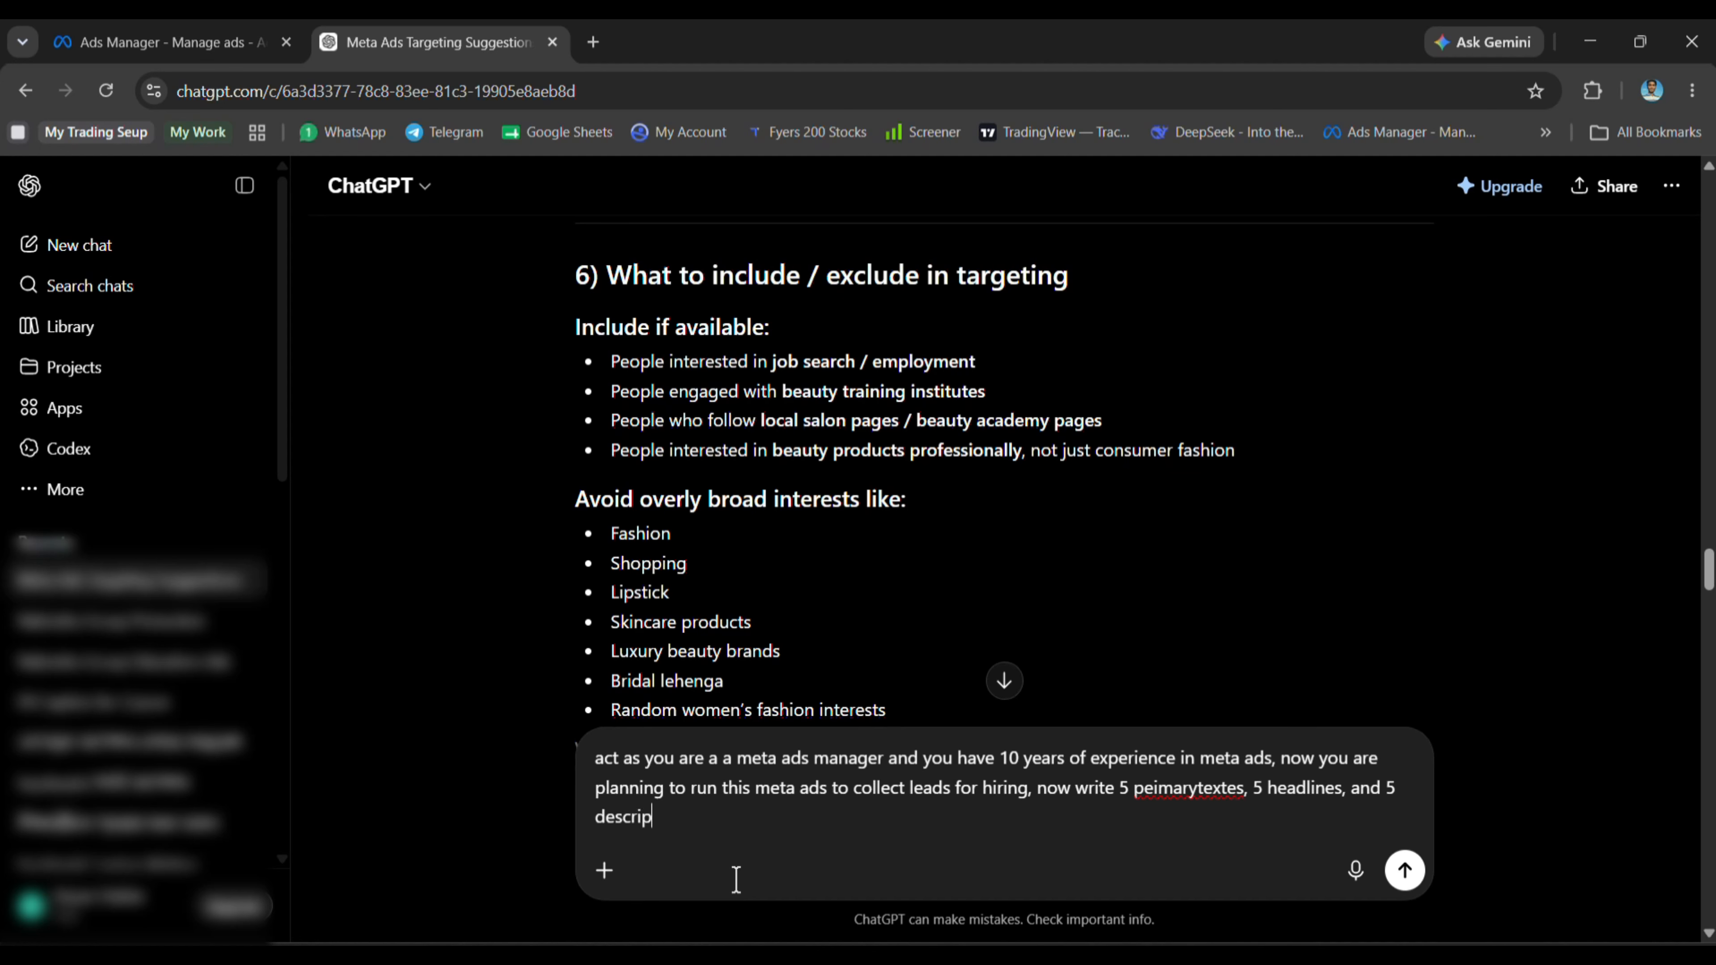
pyautogui.write('tion for this ad.')
pyautogui.press('Return')
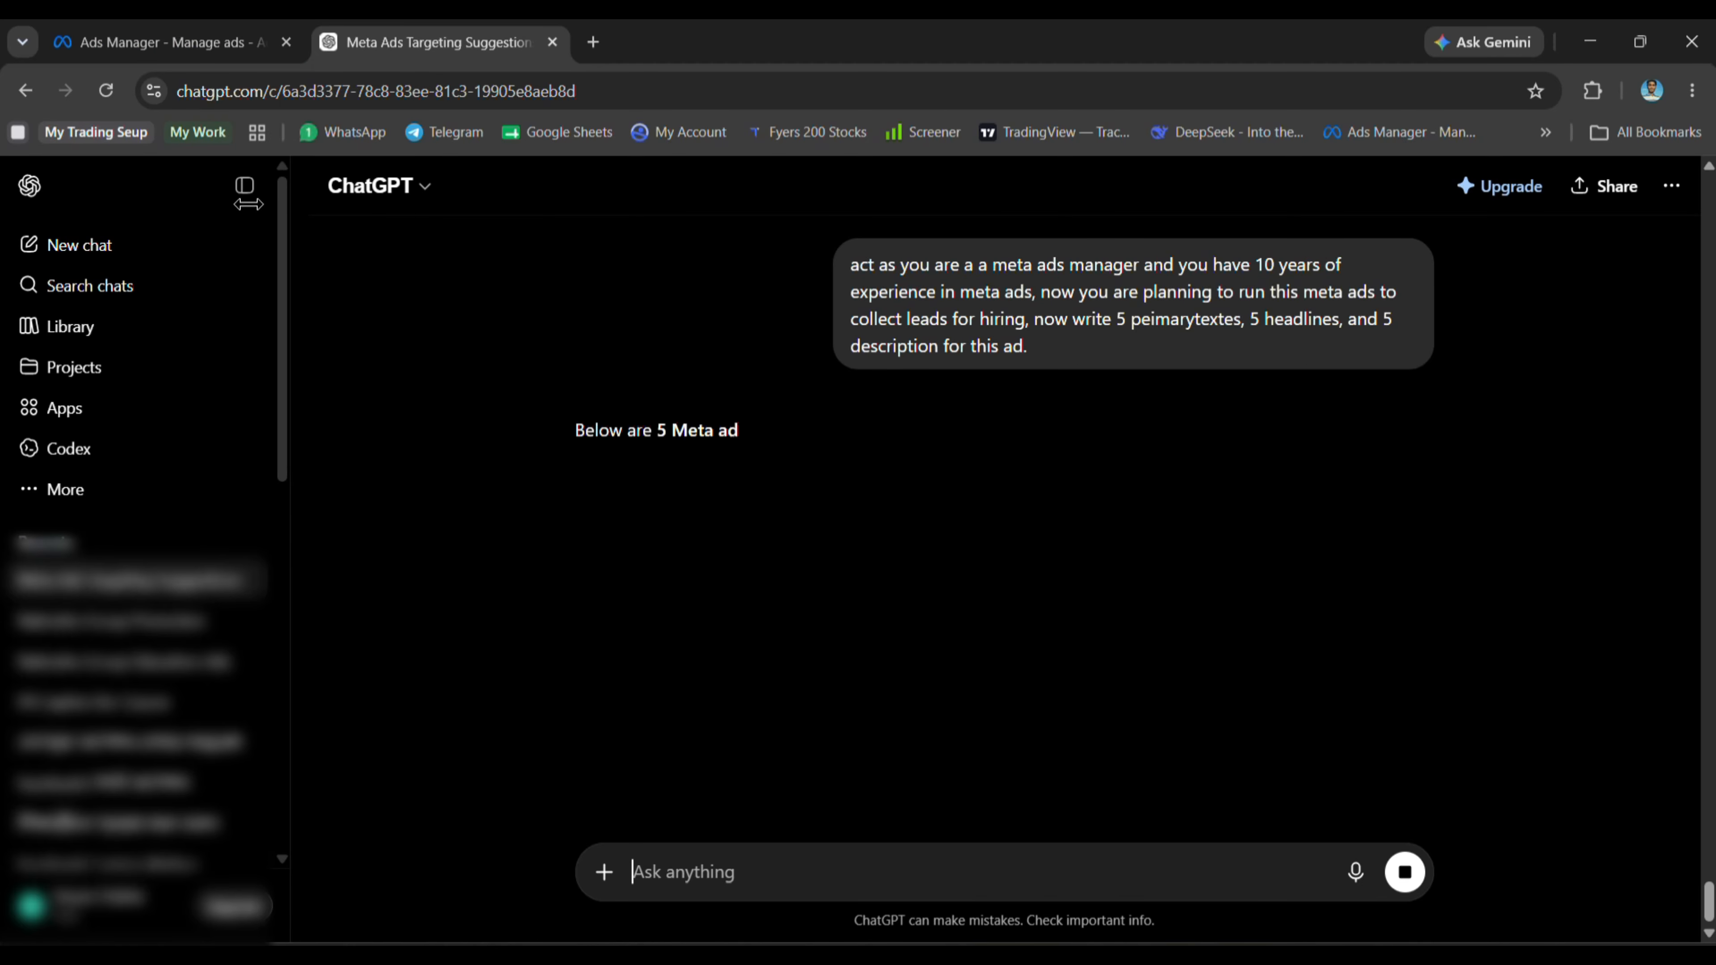
# Collapse the chat sidebar and copy the whole Primary Text 1 from Meta Ad Copy Set 1 in the reply
pyautogui.click(251, 181)
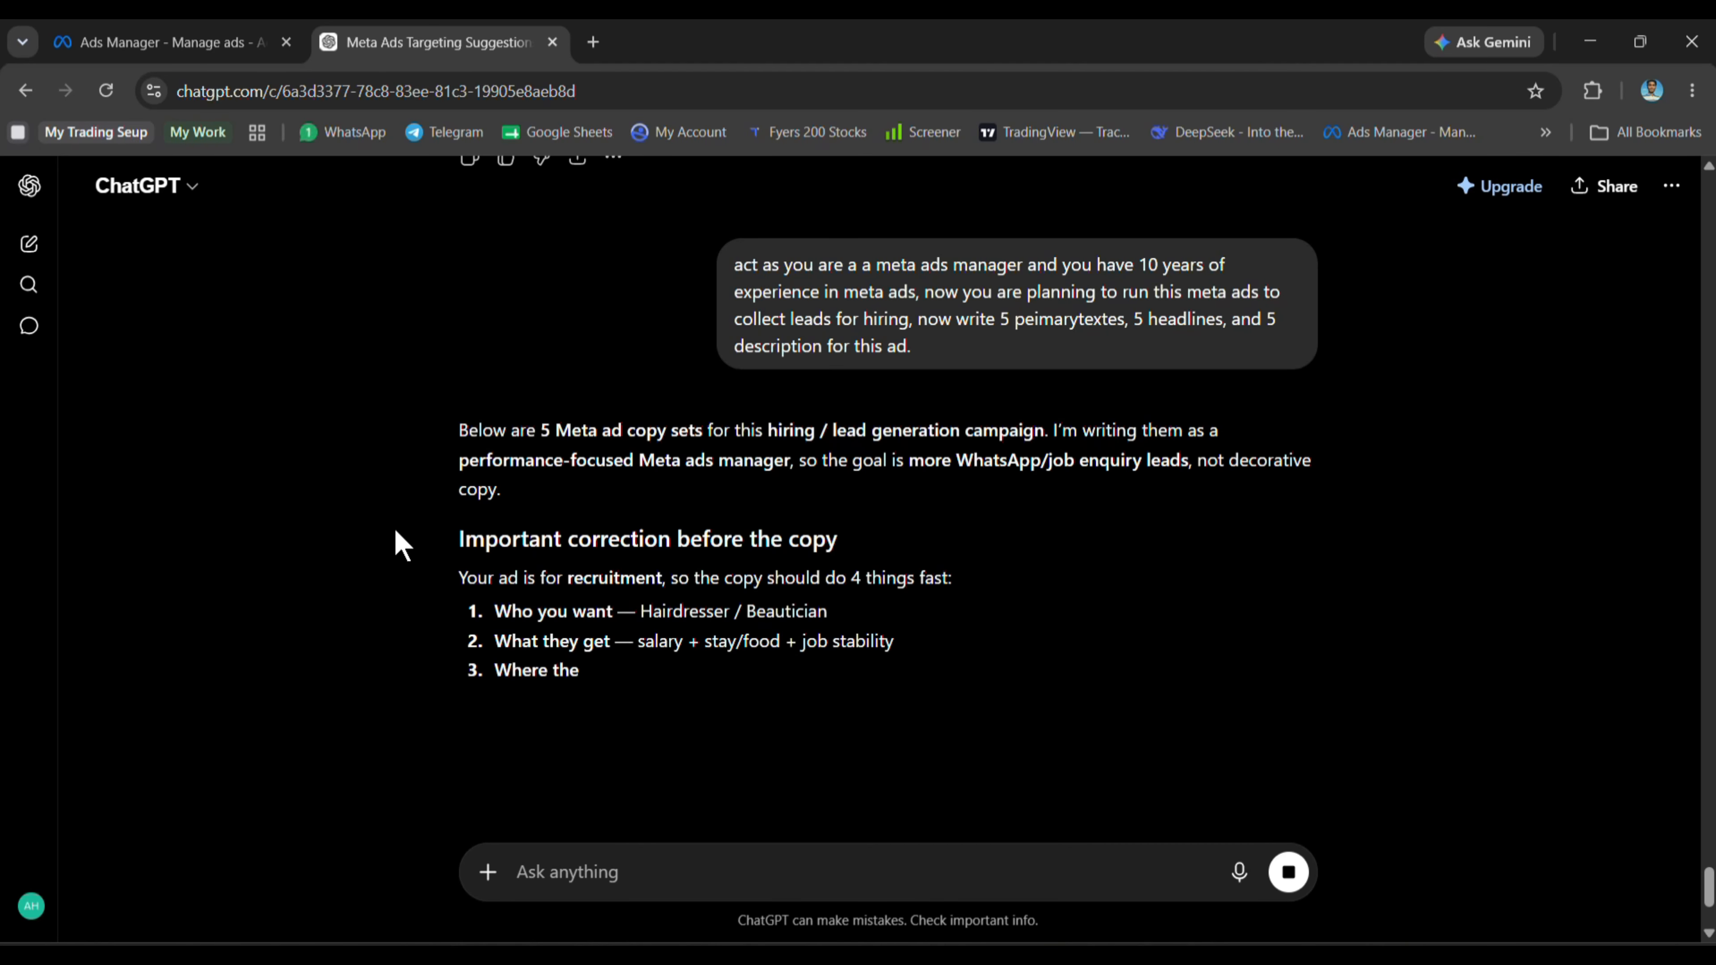
pyautogui.scroll(-4, 393, 529)
pyautogui.scroll(-3, 381, 550)
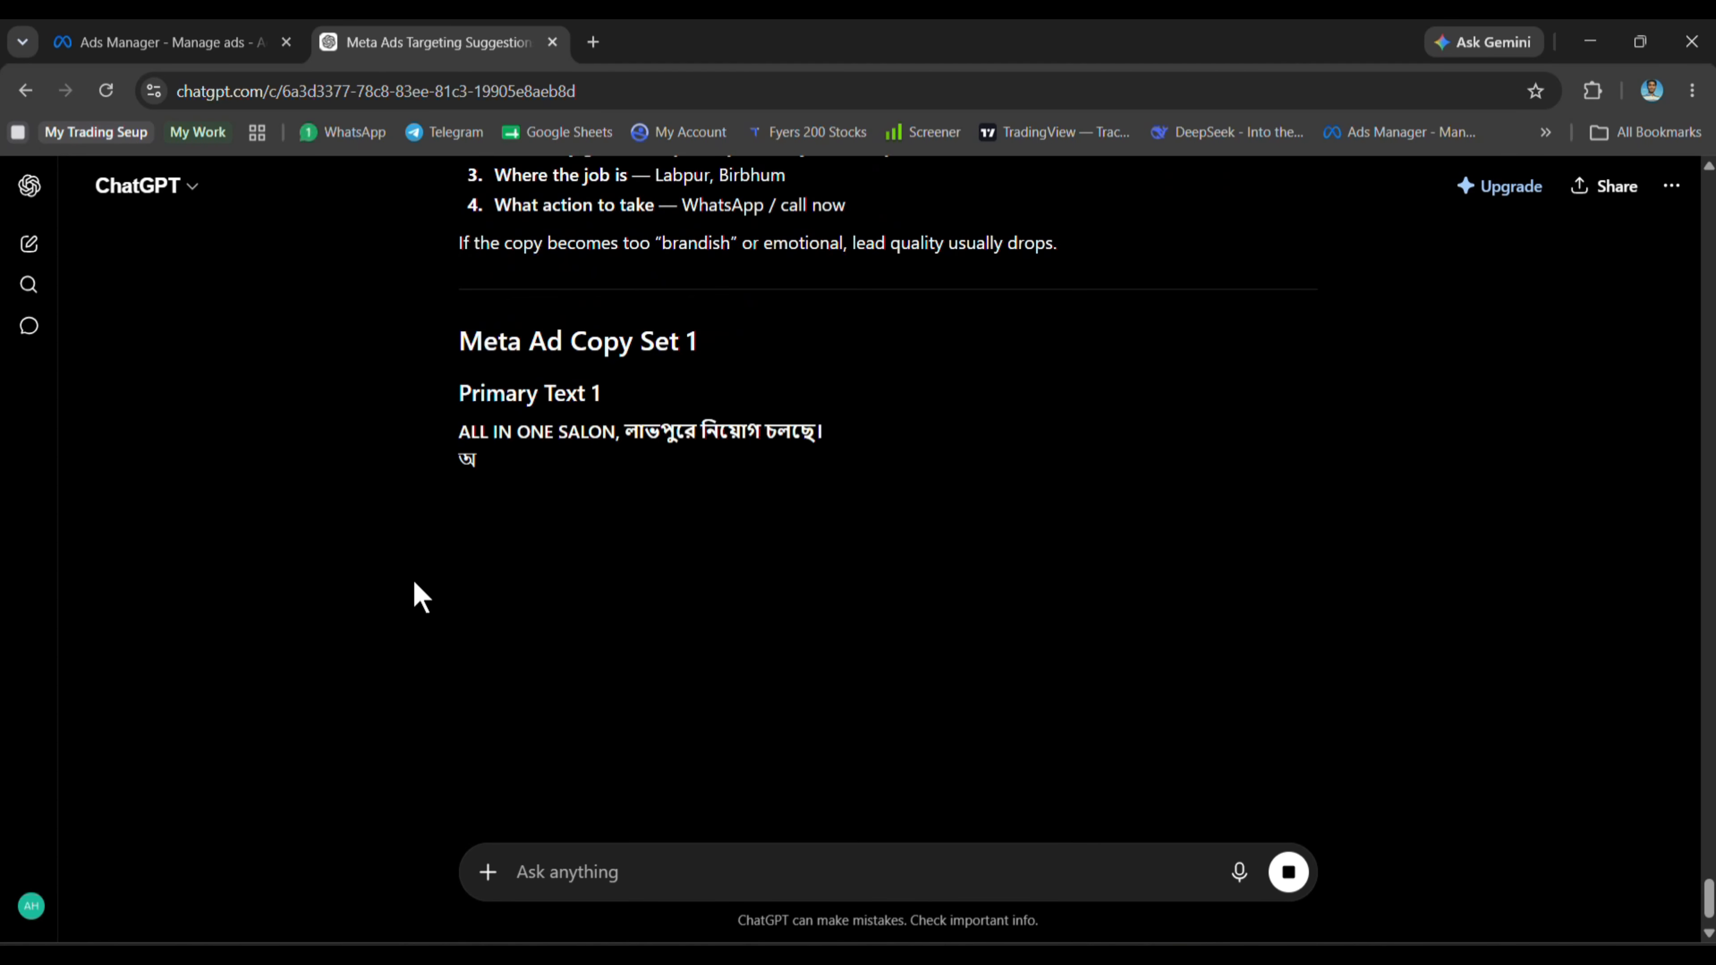
pyautogui.scroll(-1, 411, 529)
pyautogui.scroll(-2, 410, 529)
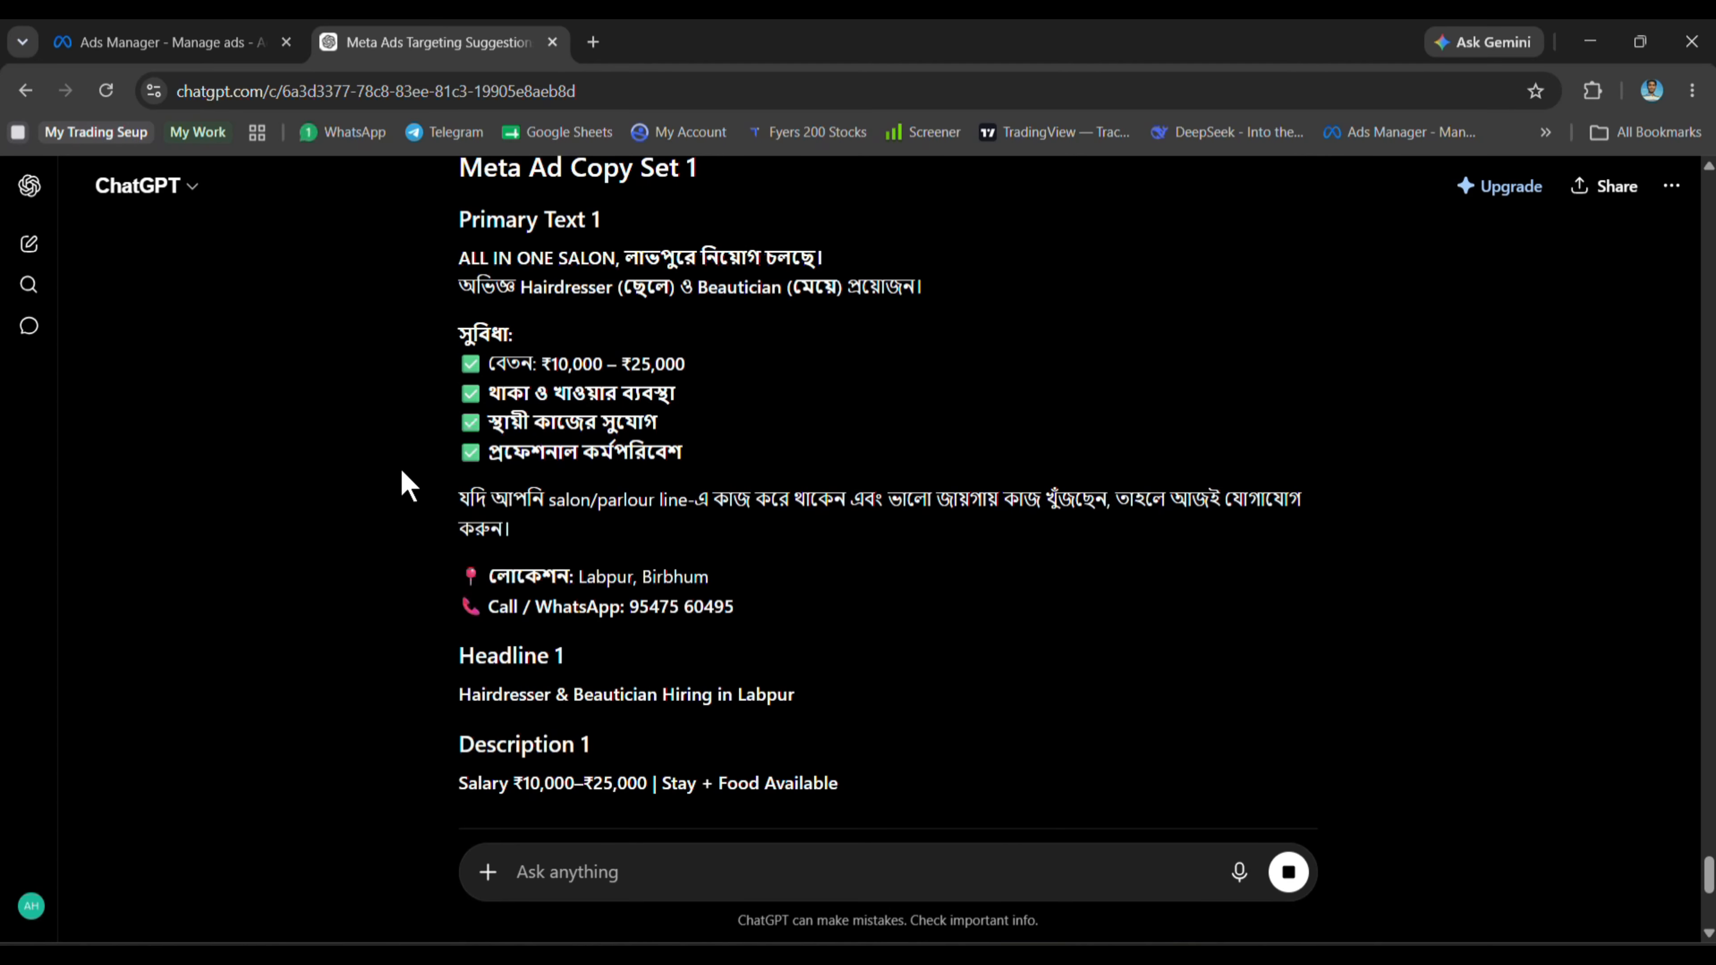
pyautogui.scroll(1, 379, 352)
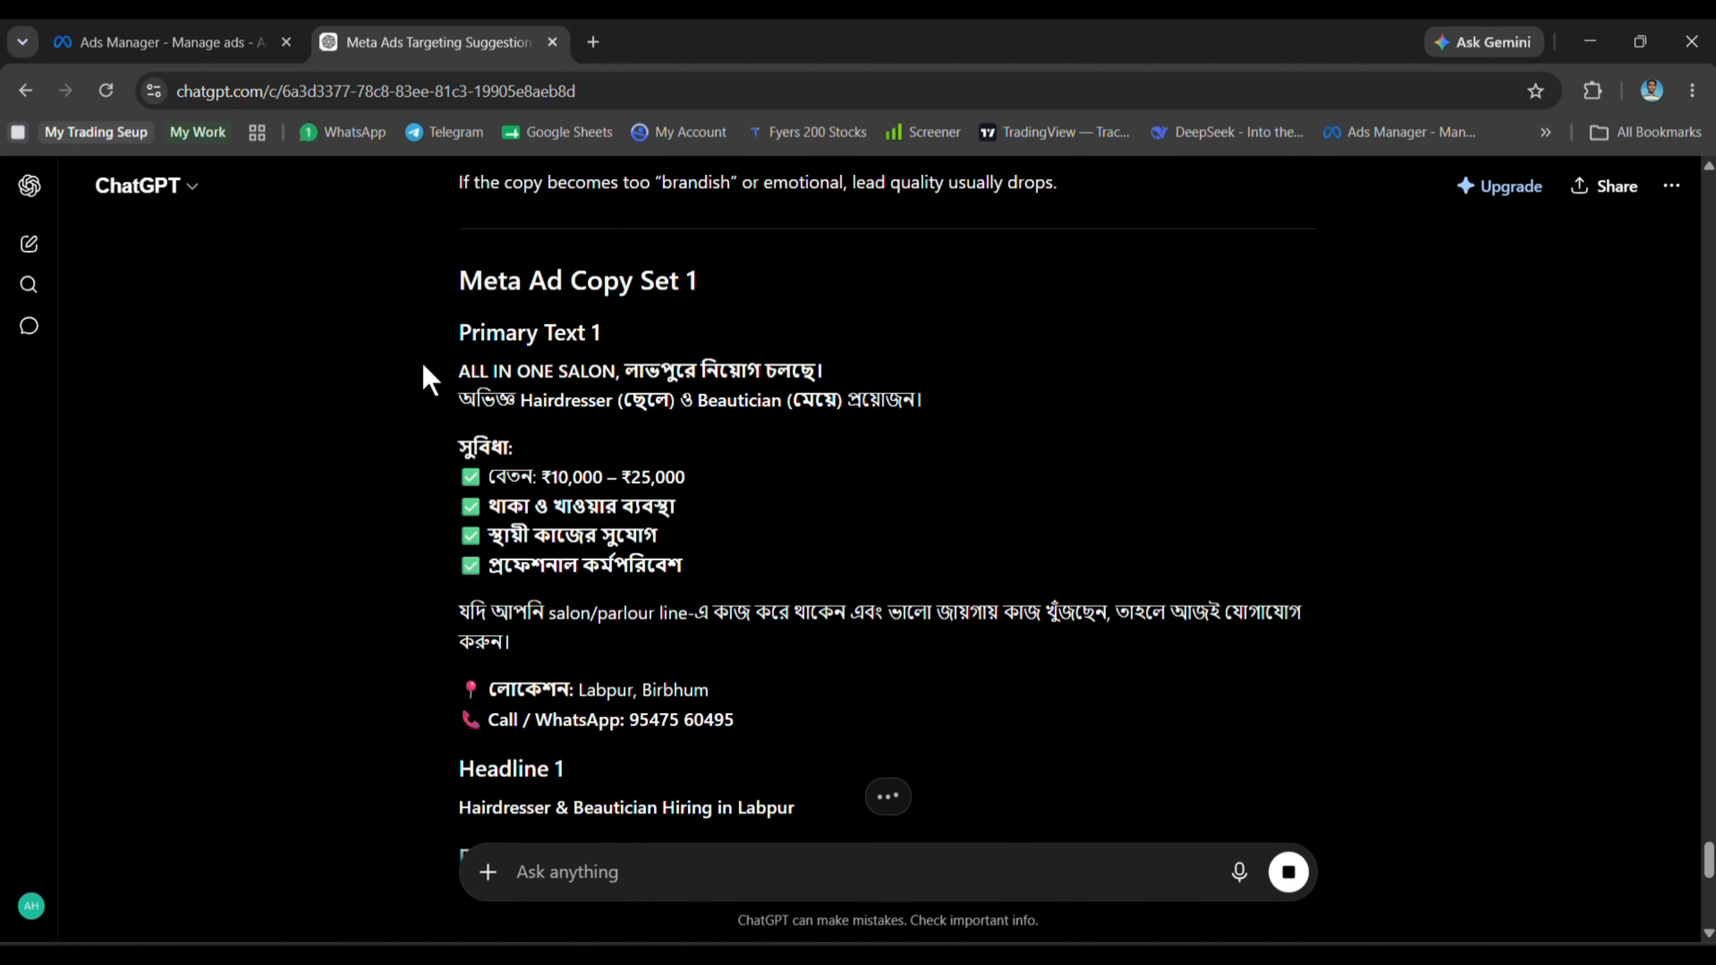
pyautogui.moveTo(423, 367); pyautogui.dragTo(788, 717)
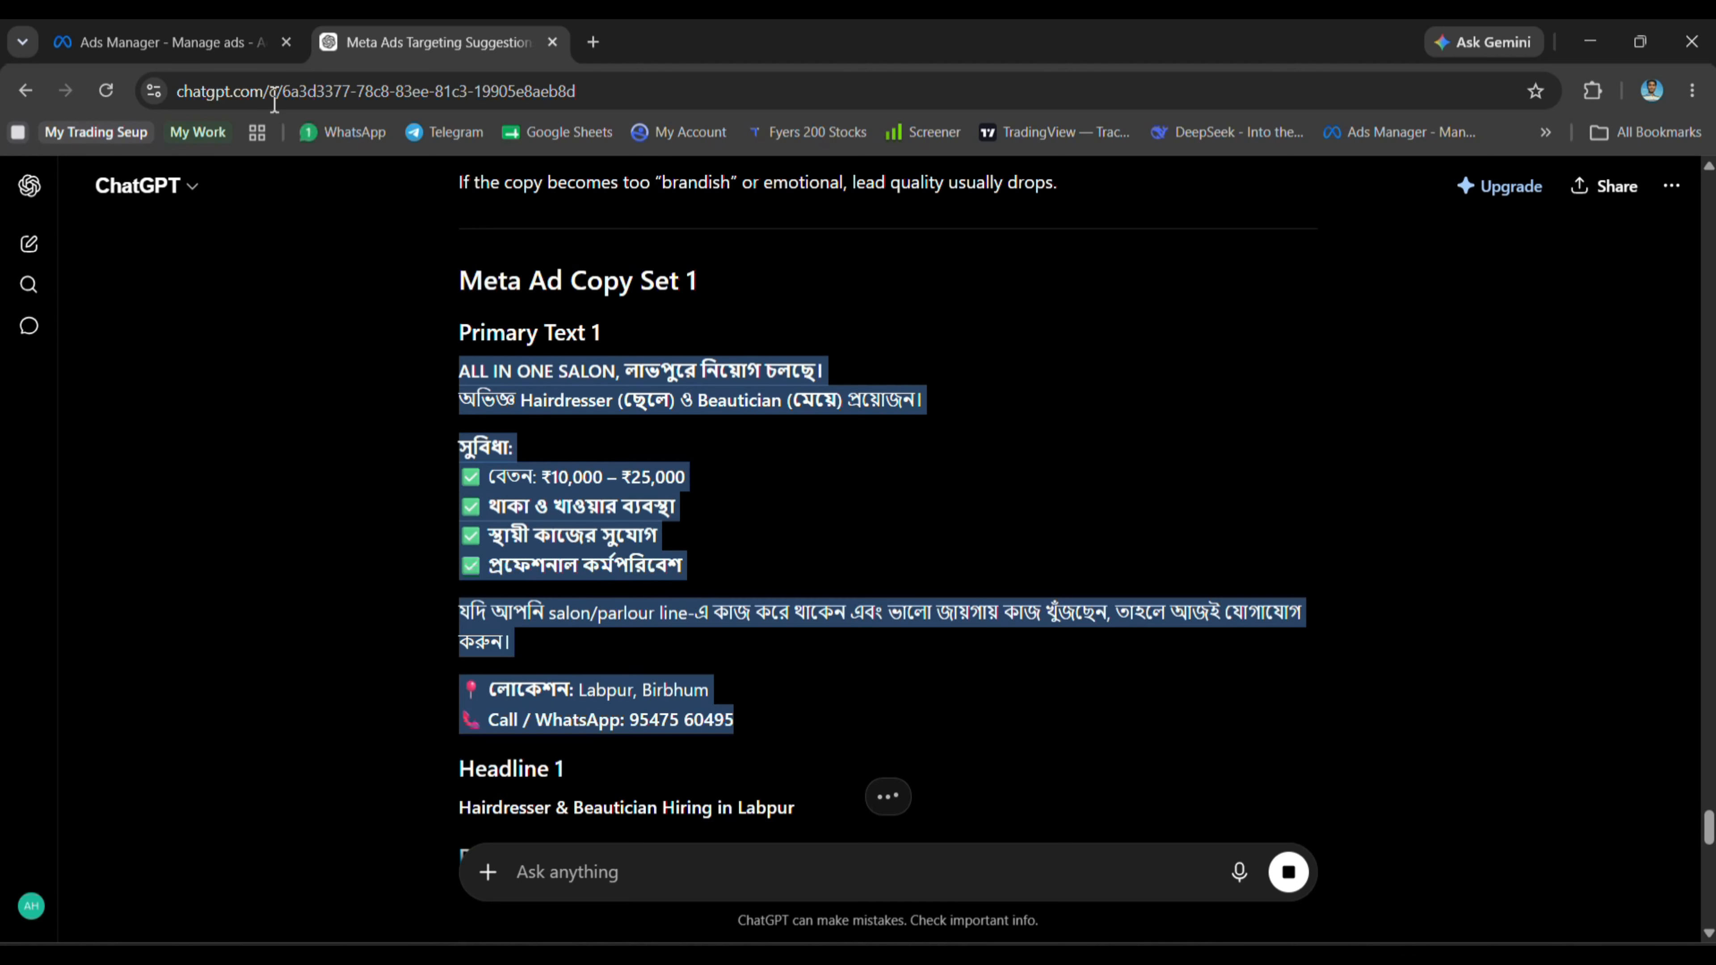
# Return to Ads Manager, check the New Leads ad's identity settings, and start setting up its creative as an image ad
pyautogui.hotkey('ctrl', 'Tab')
pyautogui.scroll(-5, 844, 571)
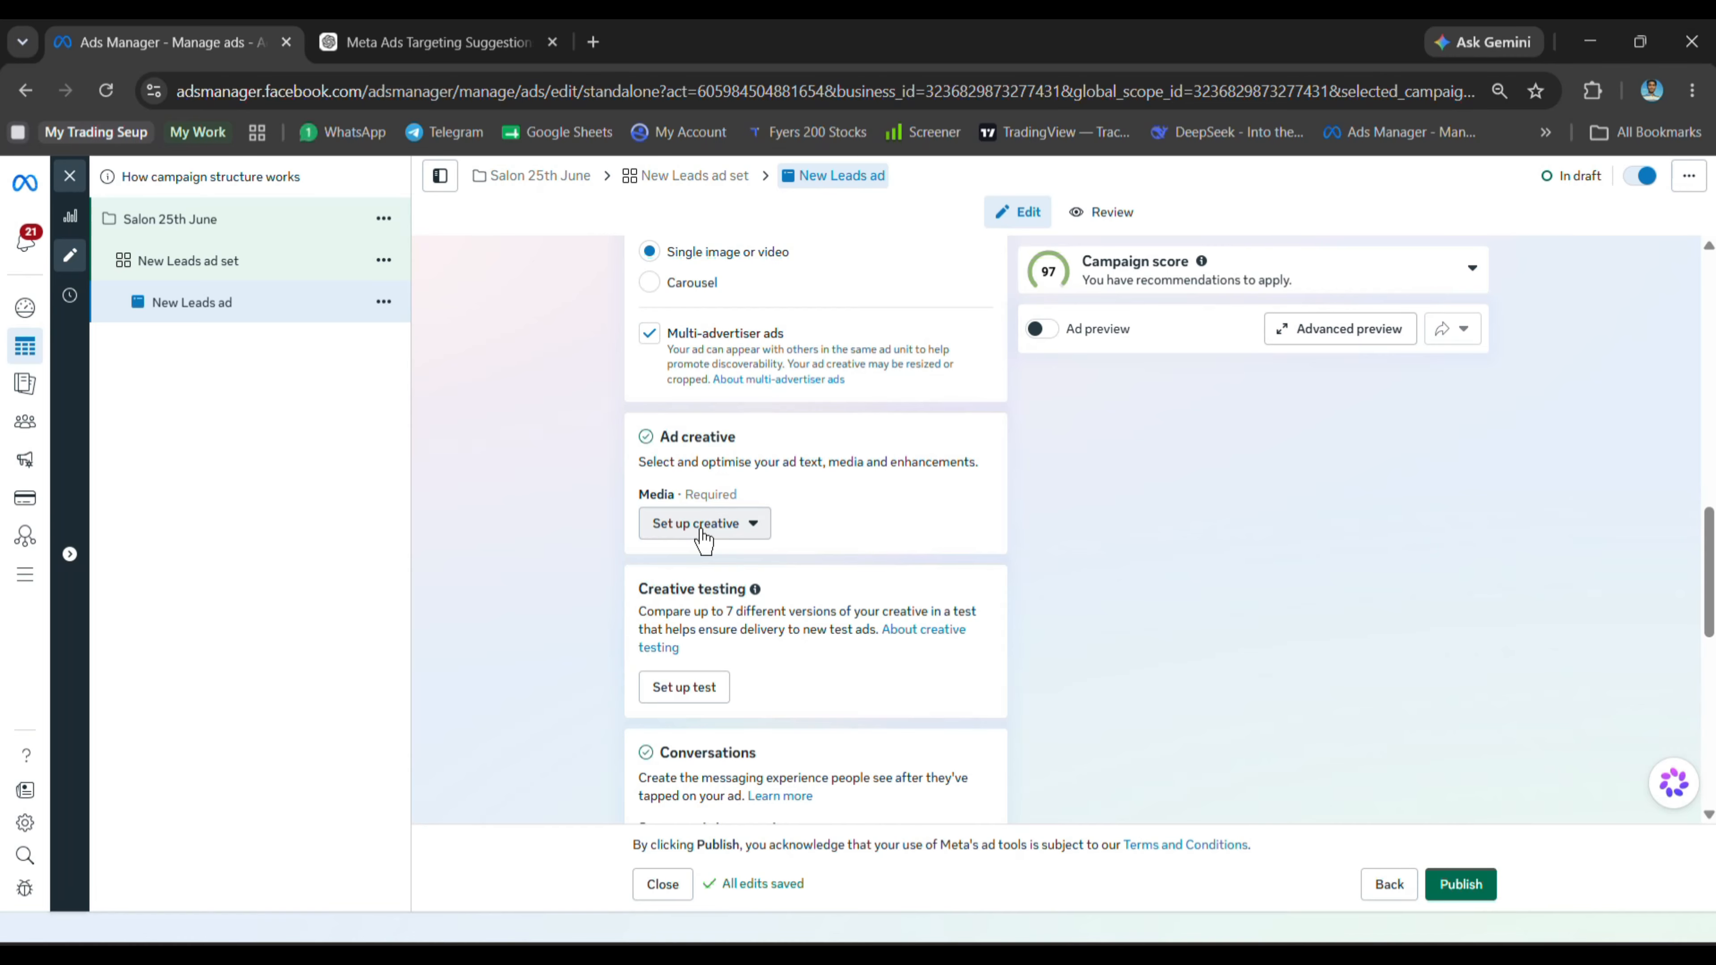
pyautogui.scroll(5, 703, 537)
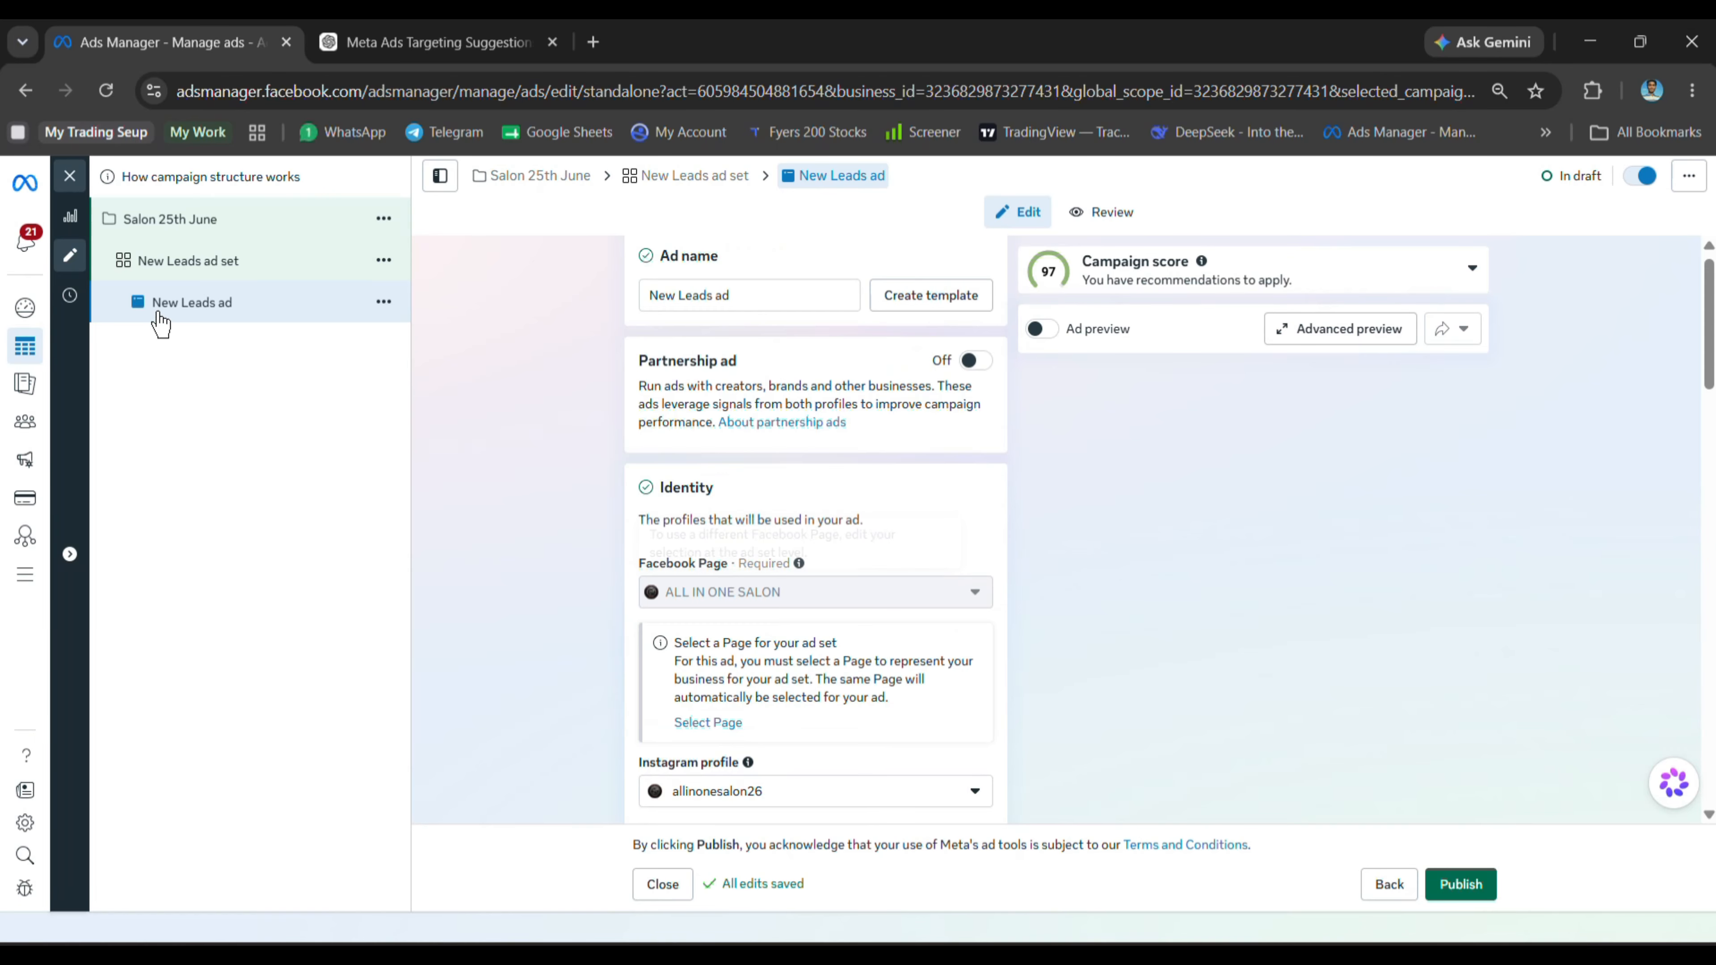
pyautogui.scroll(-5, 784, 479)
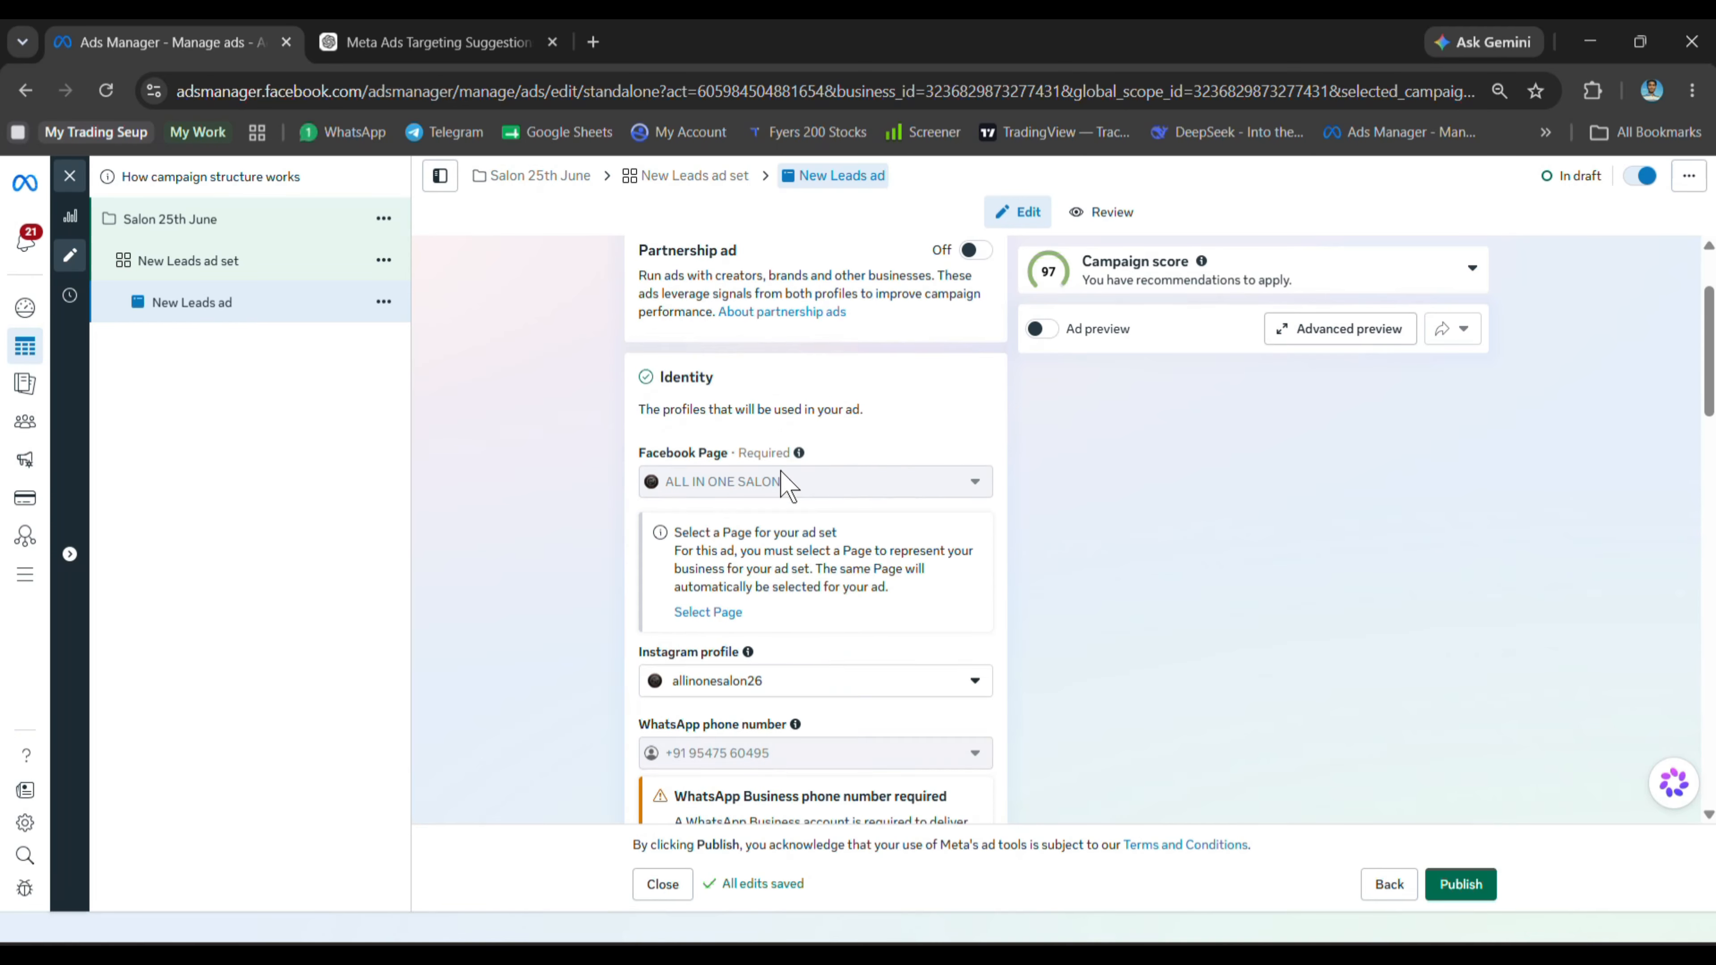
pyautogui.scroll(-10, 784, 480)
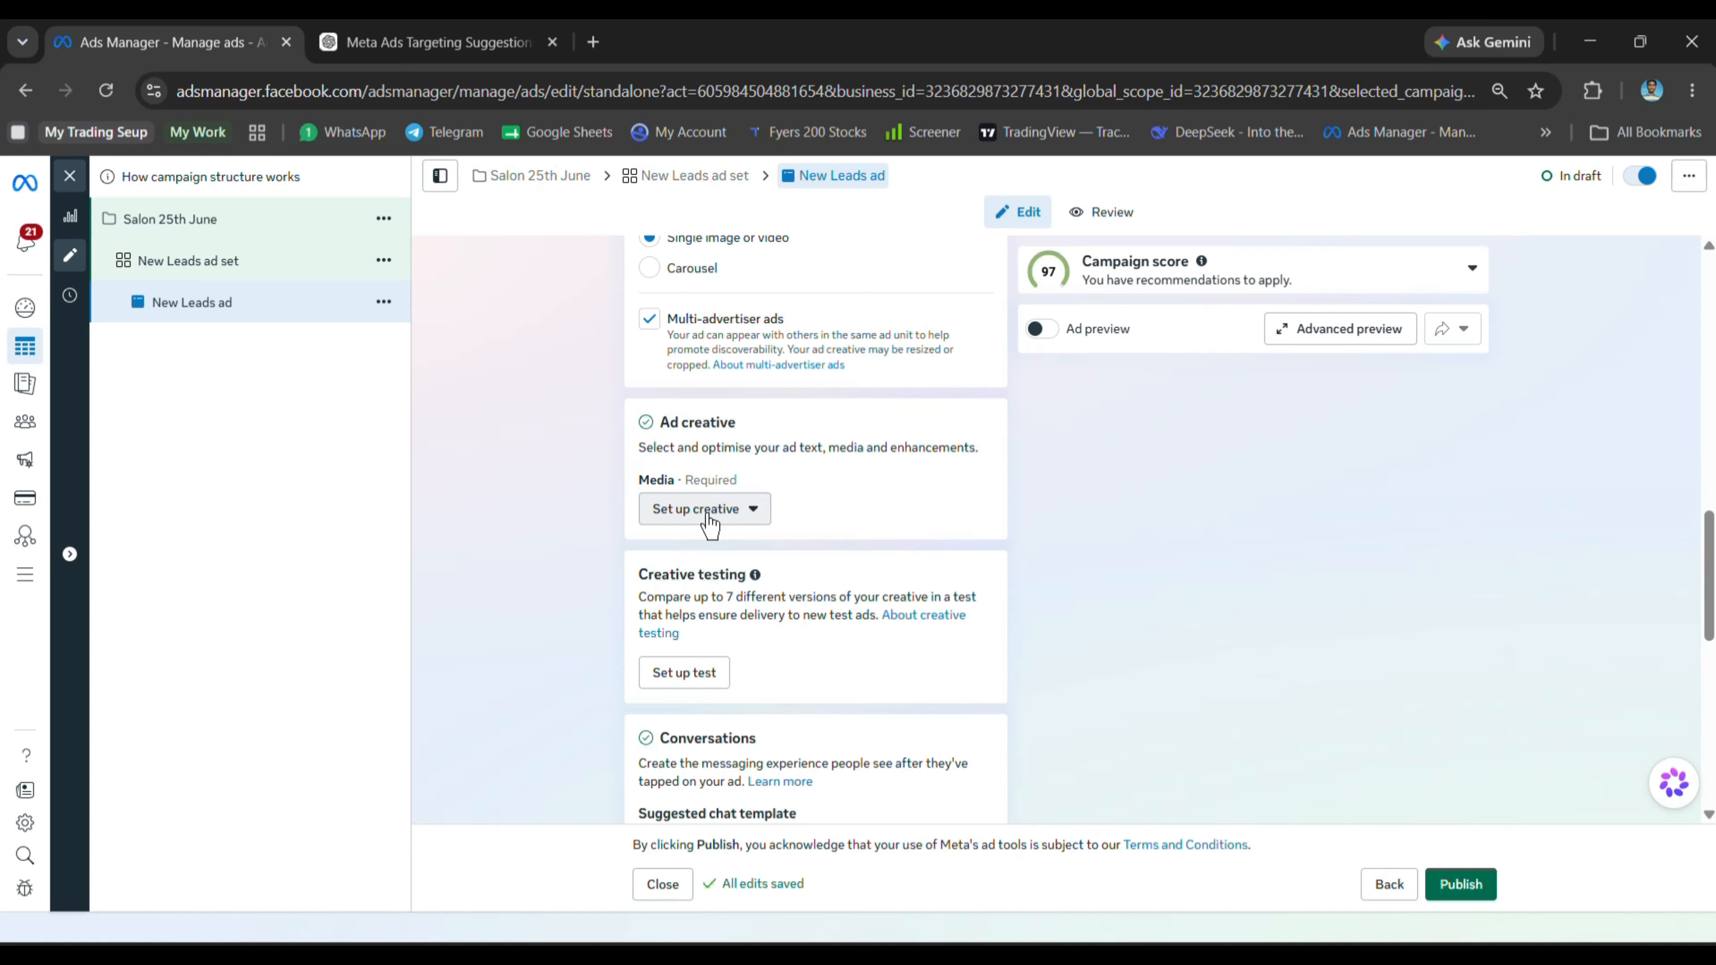
pyautogui.click(733, 524)
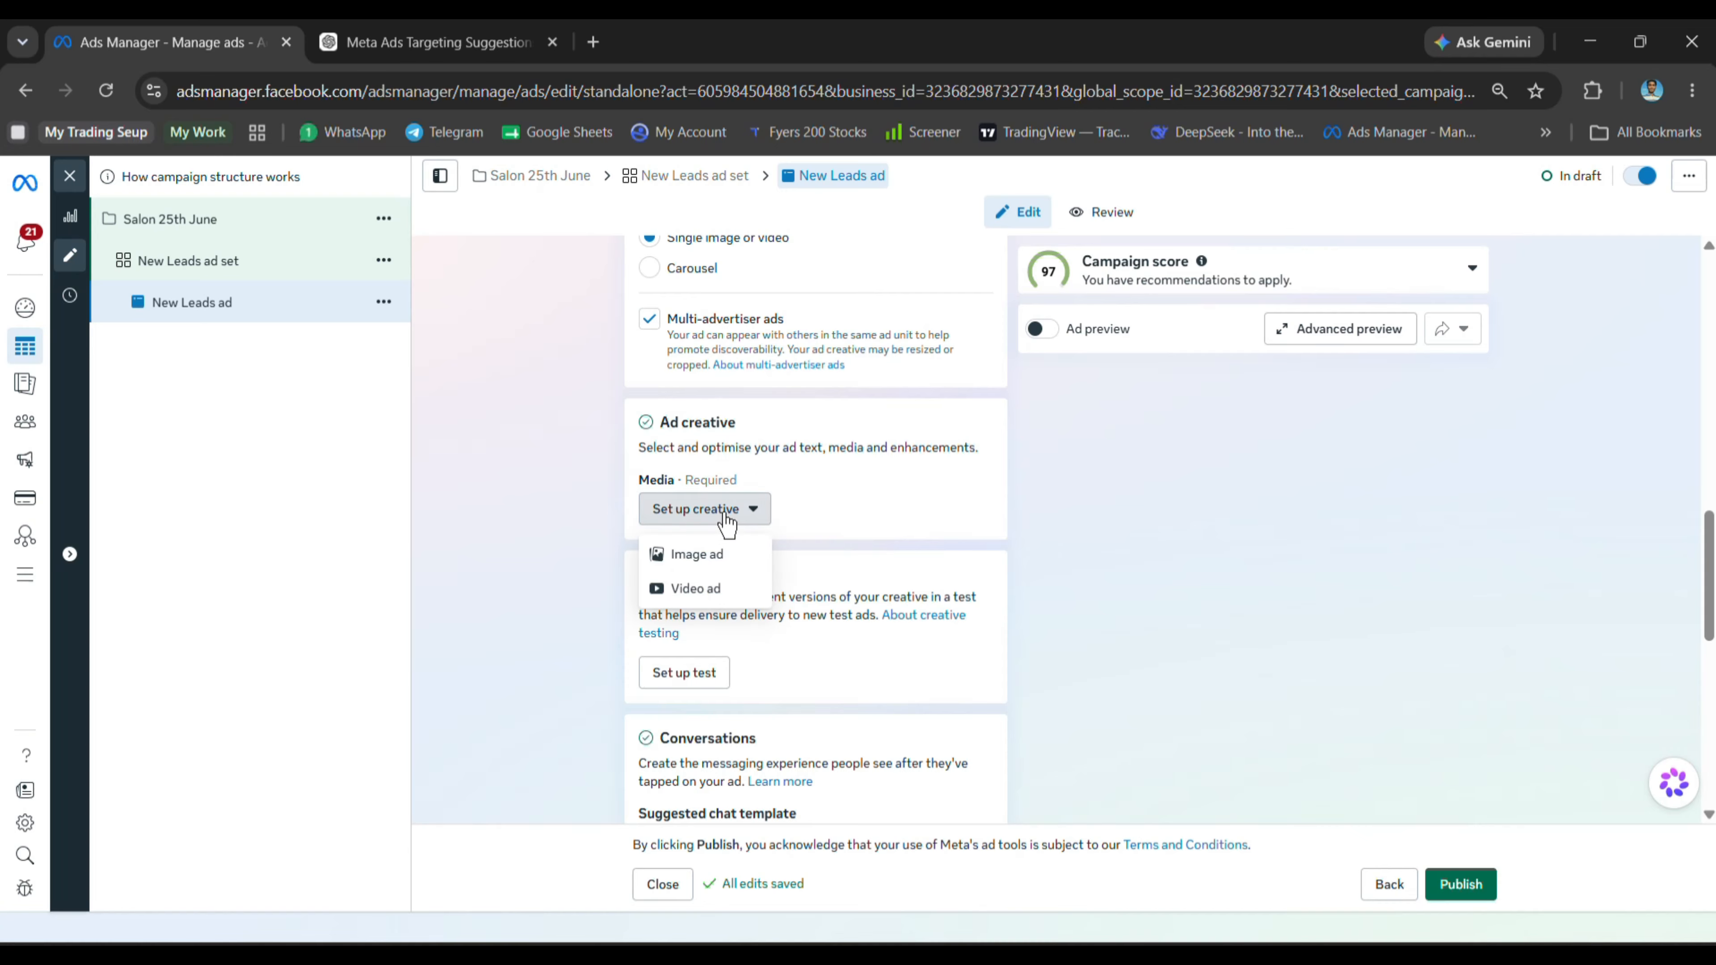
pyautogui.click(702, 556)
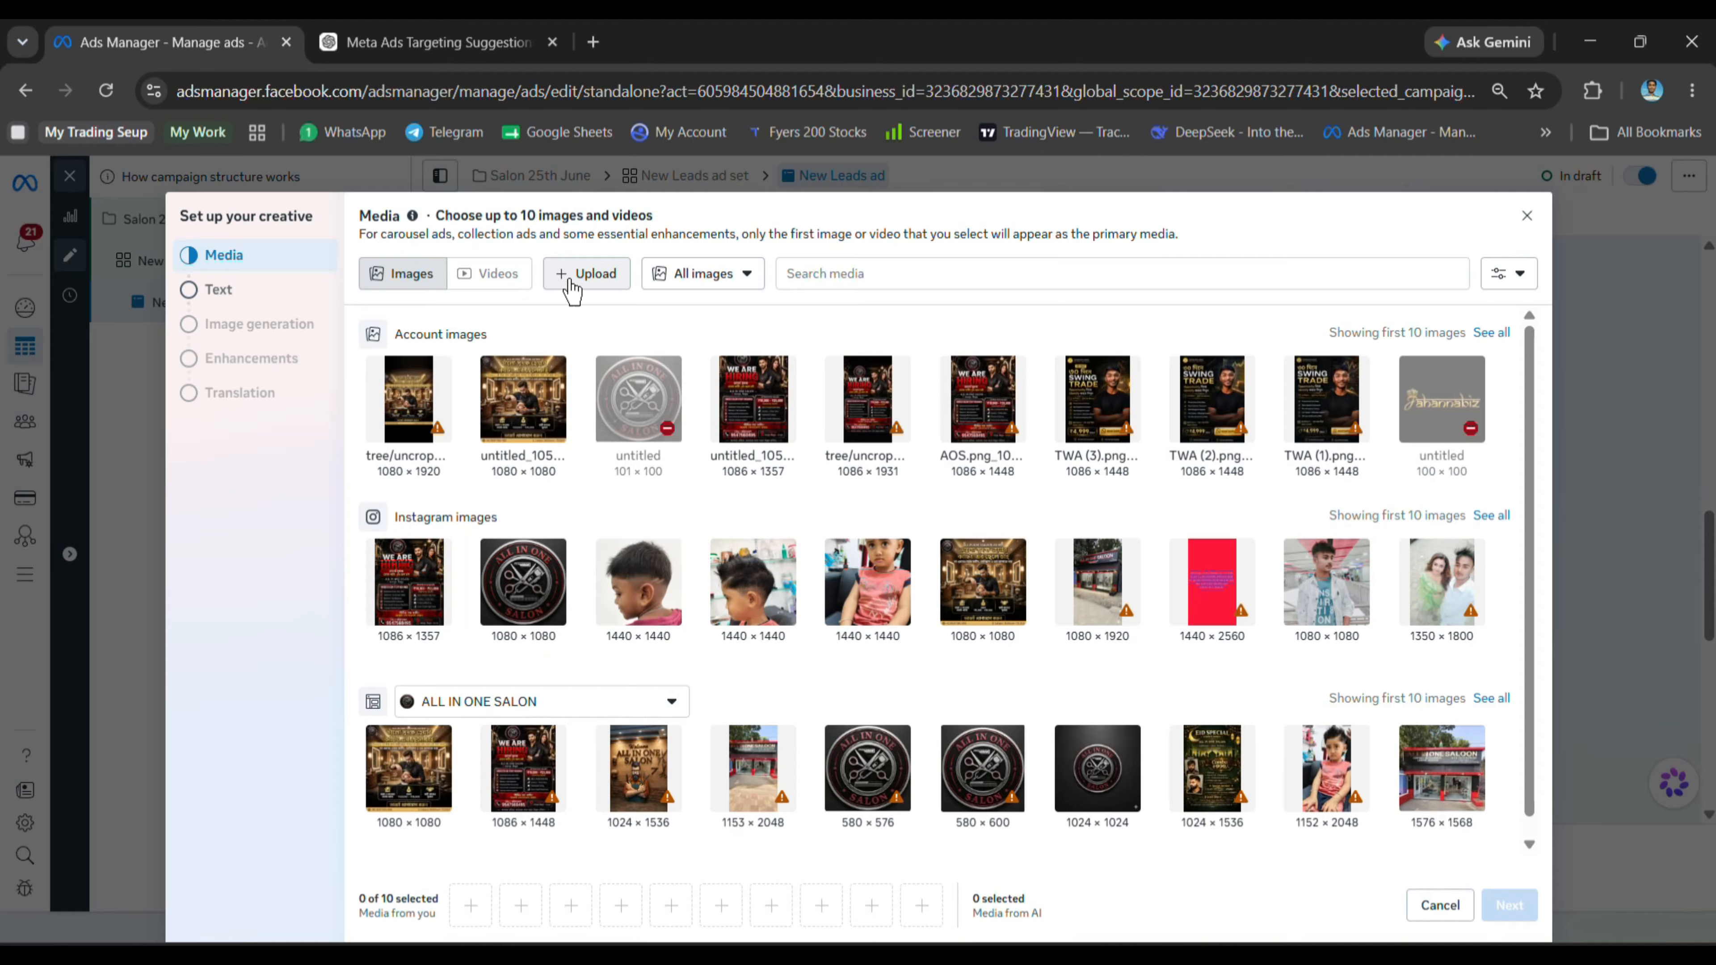
# Upload "WhatsApp Image 2026-06-25 at 6.52.26 PM" from Downloads as the ad media and continue to the text stage
pyautogui.click(597, 287)
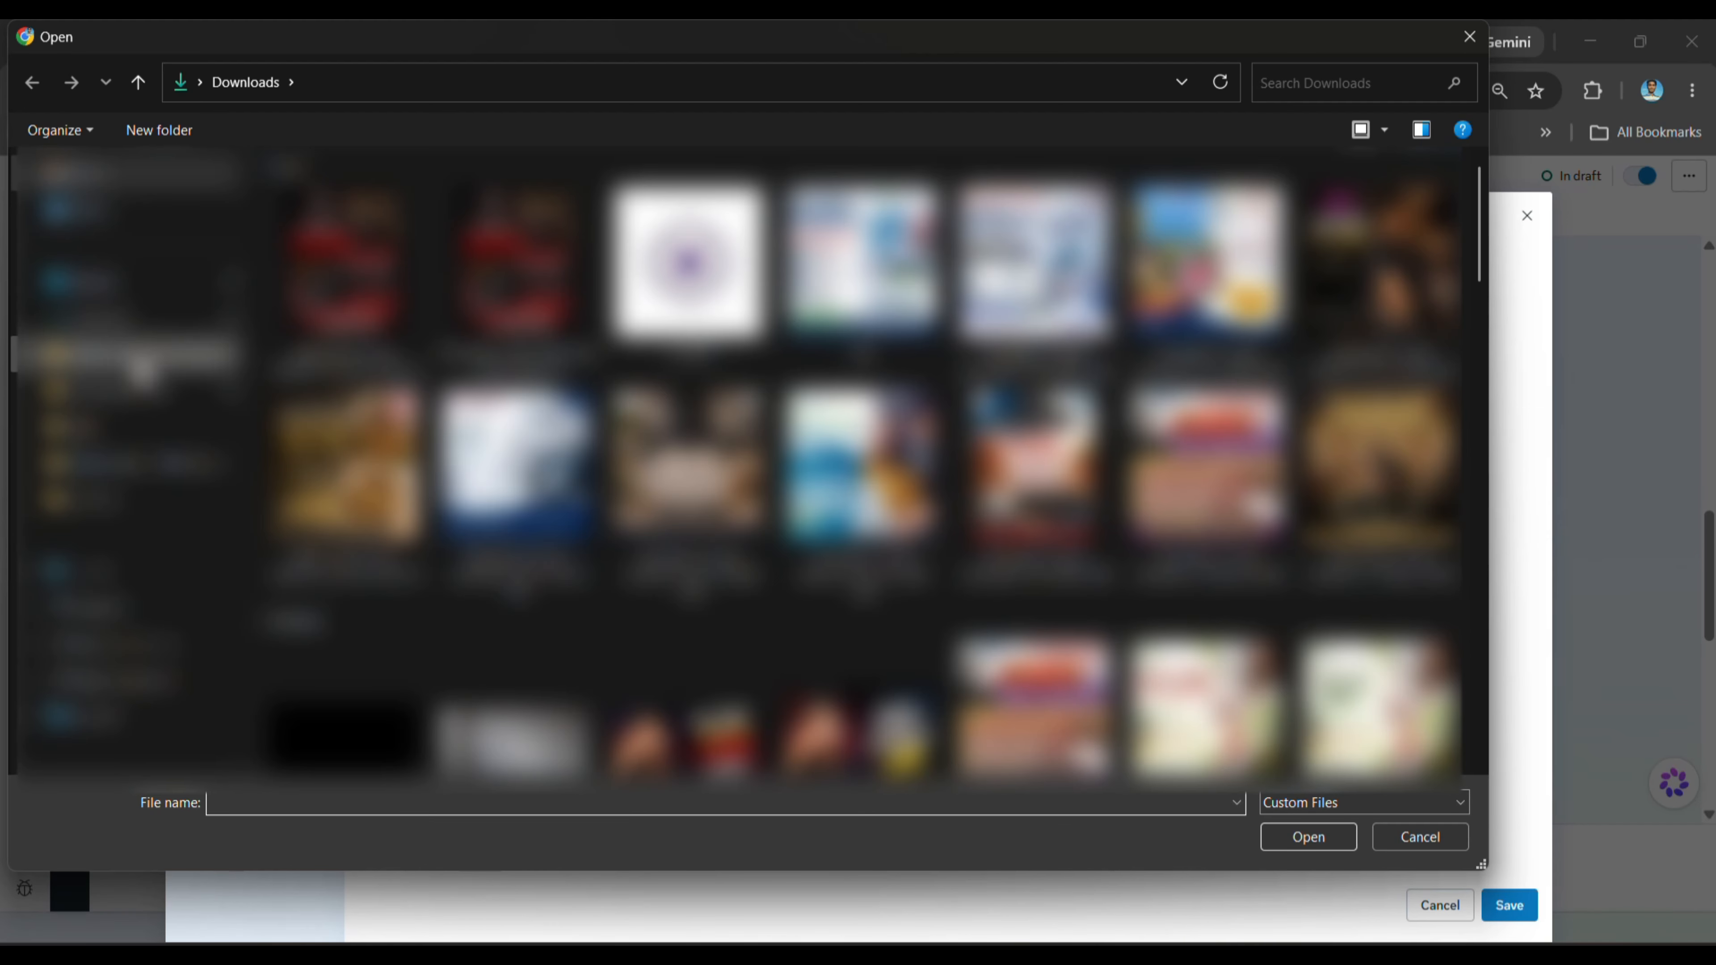
pyautogui.click(361, 277)
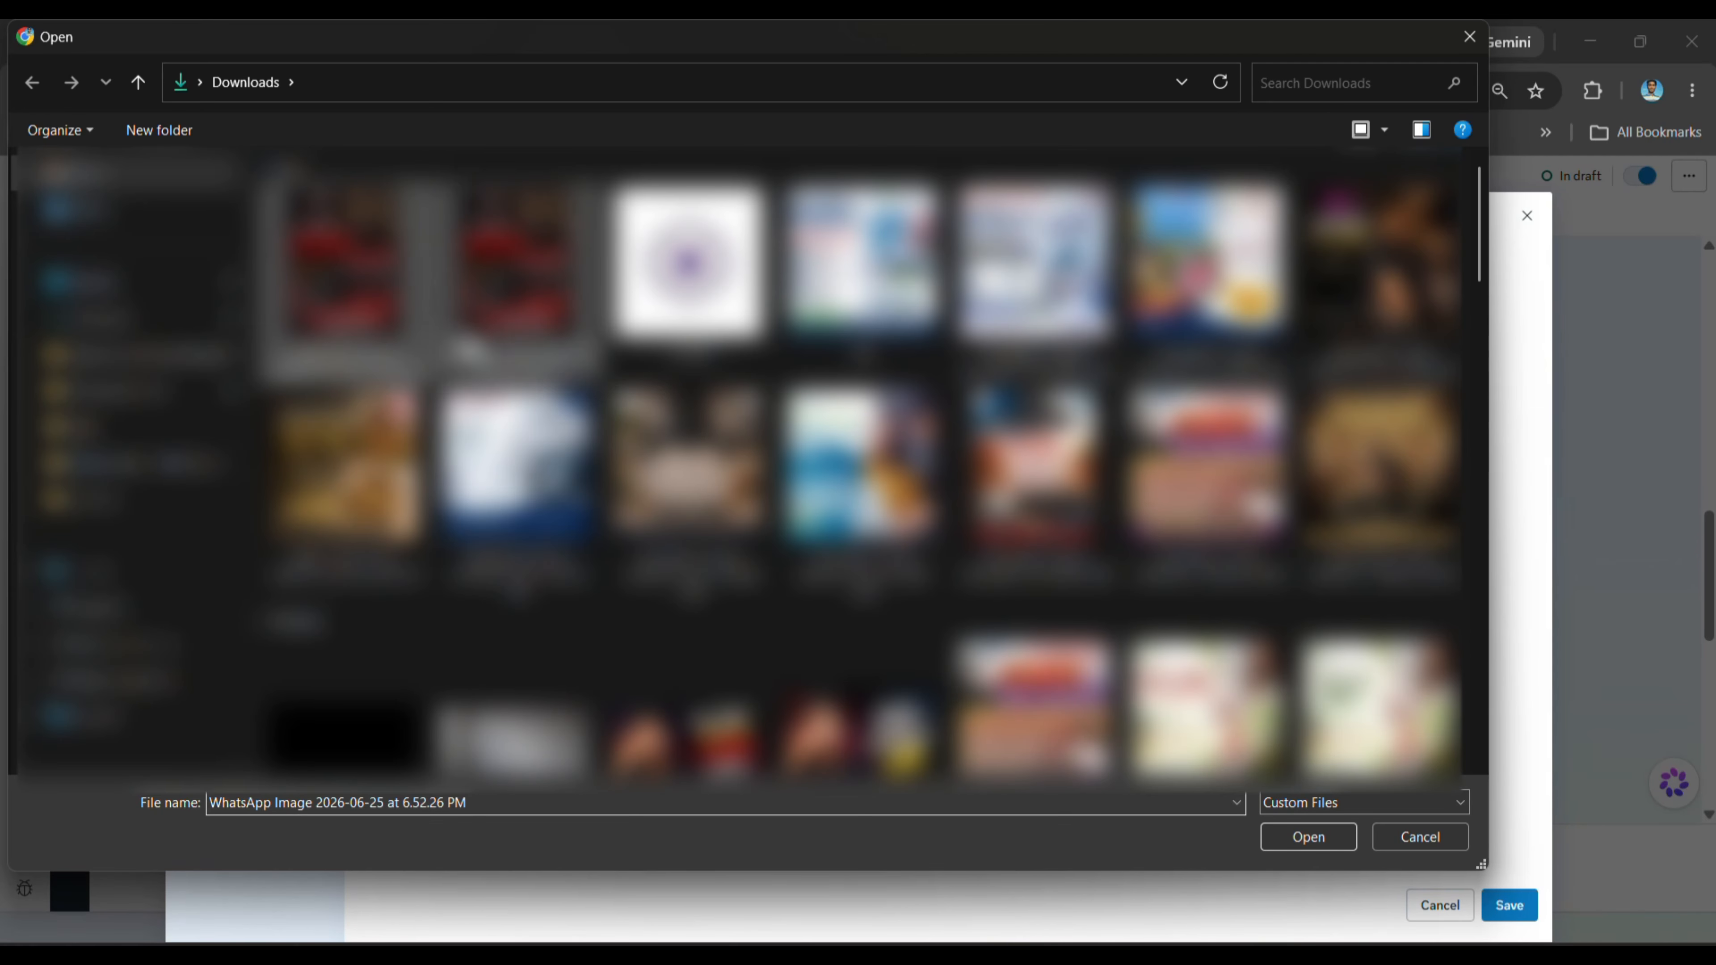
pyautogui.click(1308, 839)
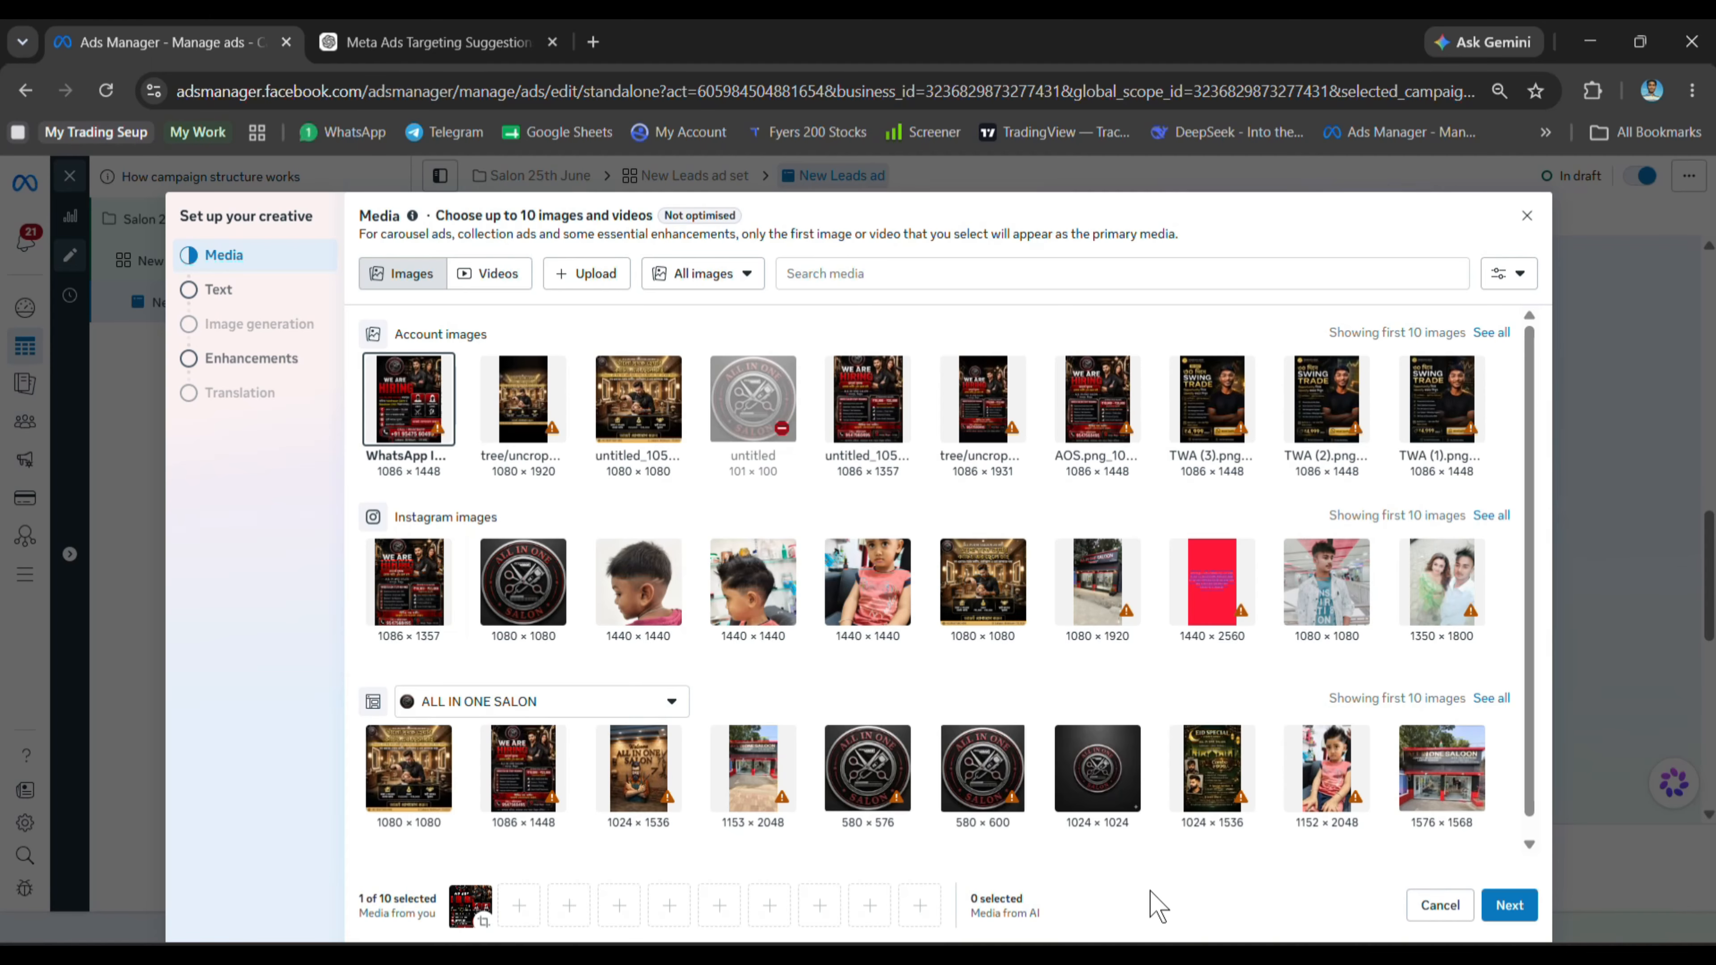
pyautogui.click(1508, 907)
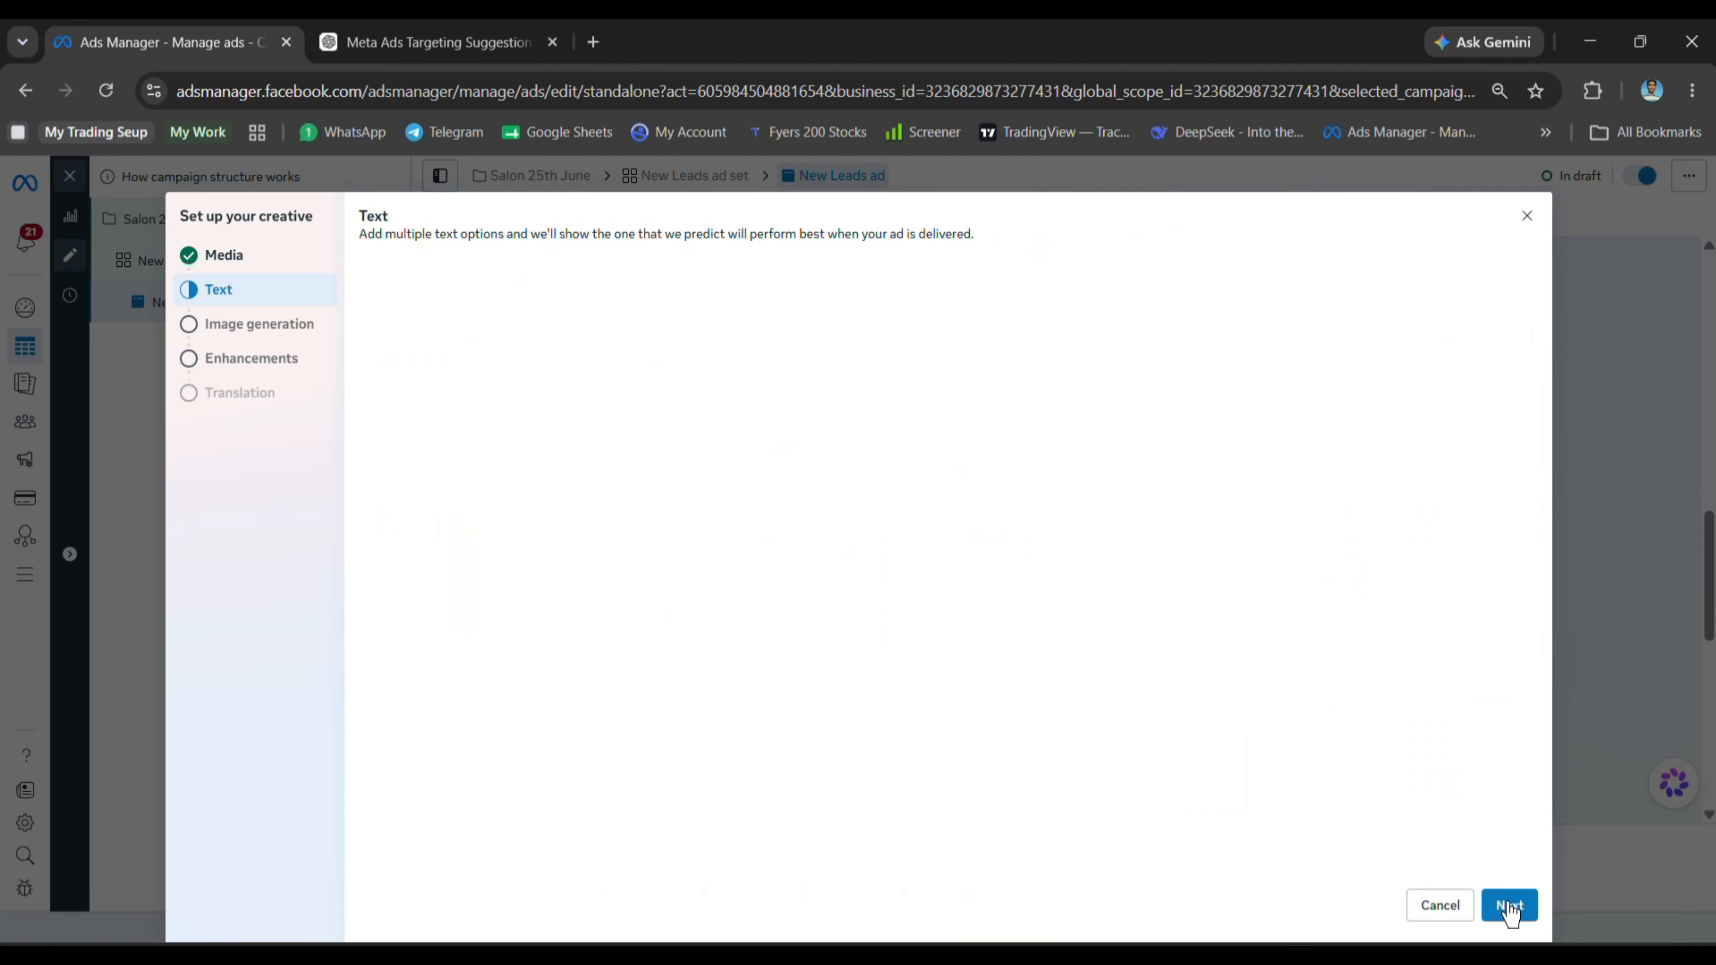
# Fill the ad's first primary text with Primary Text 1 copied from the ChatGPT reply
pyautogui.click(523, 290)
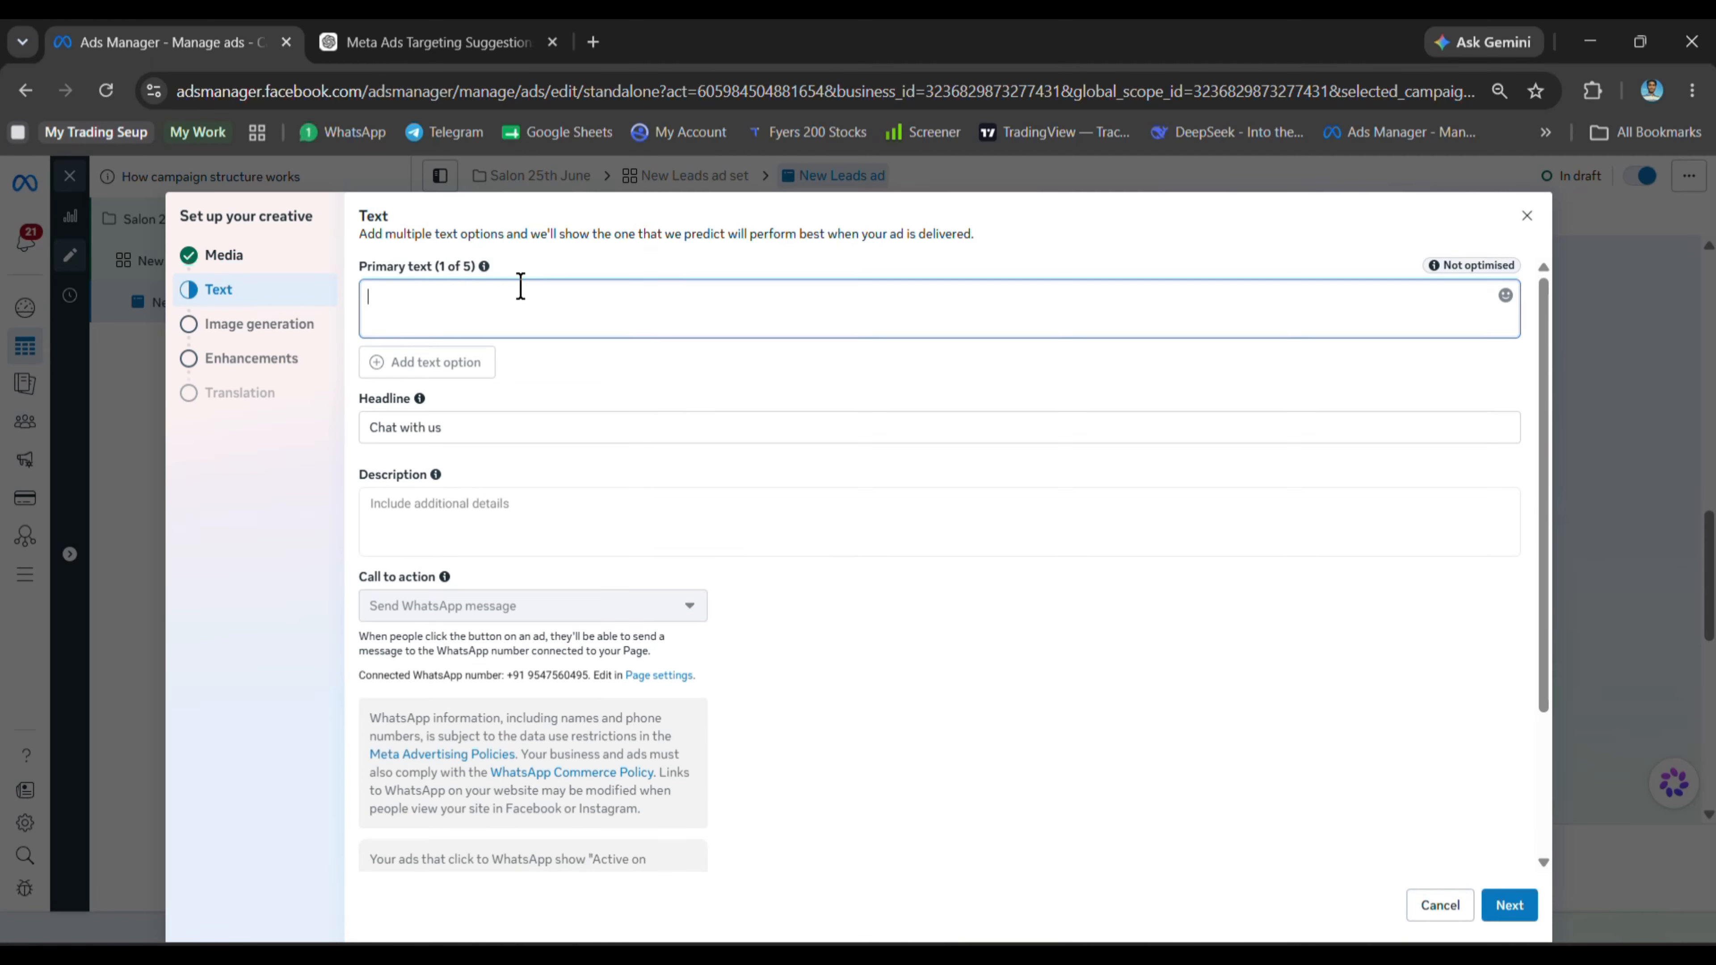
pyautogui.click(352, 32)
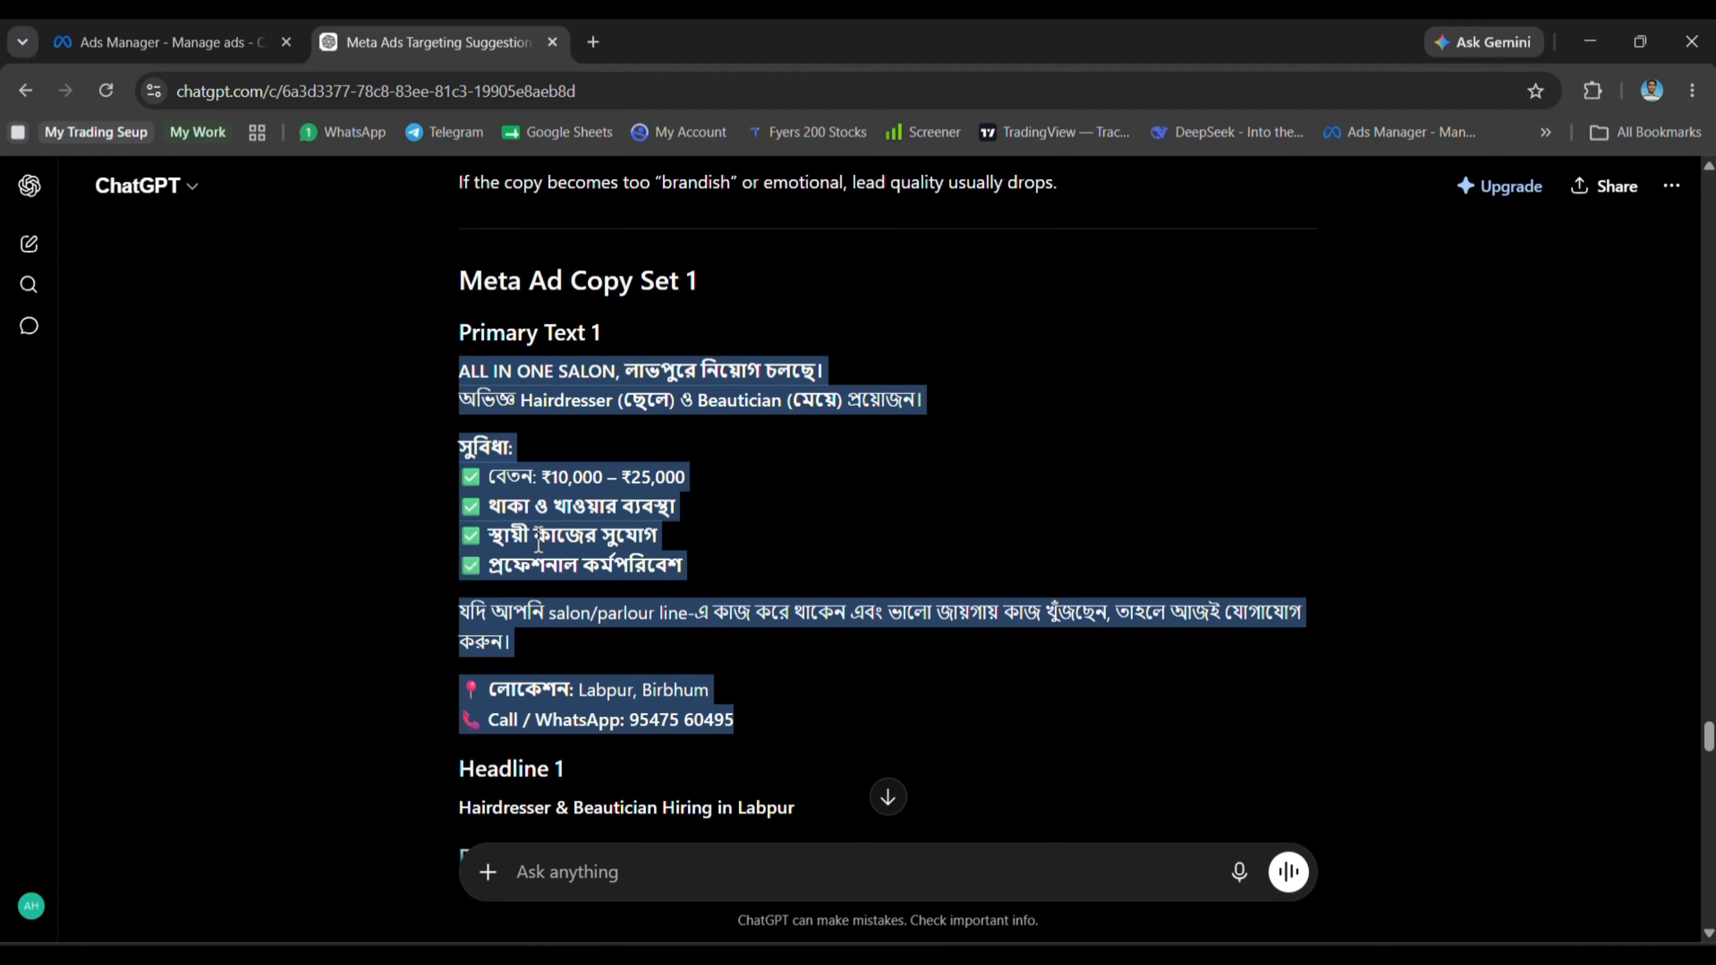
pyautogui.click(173, 42)
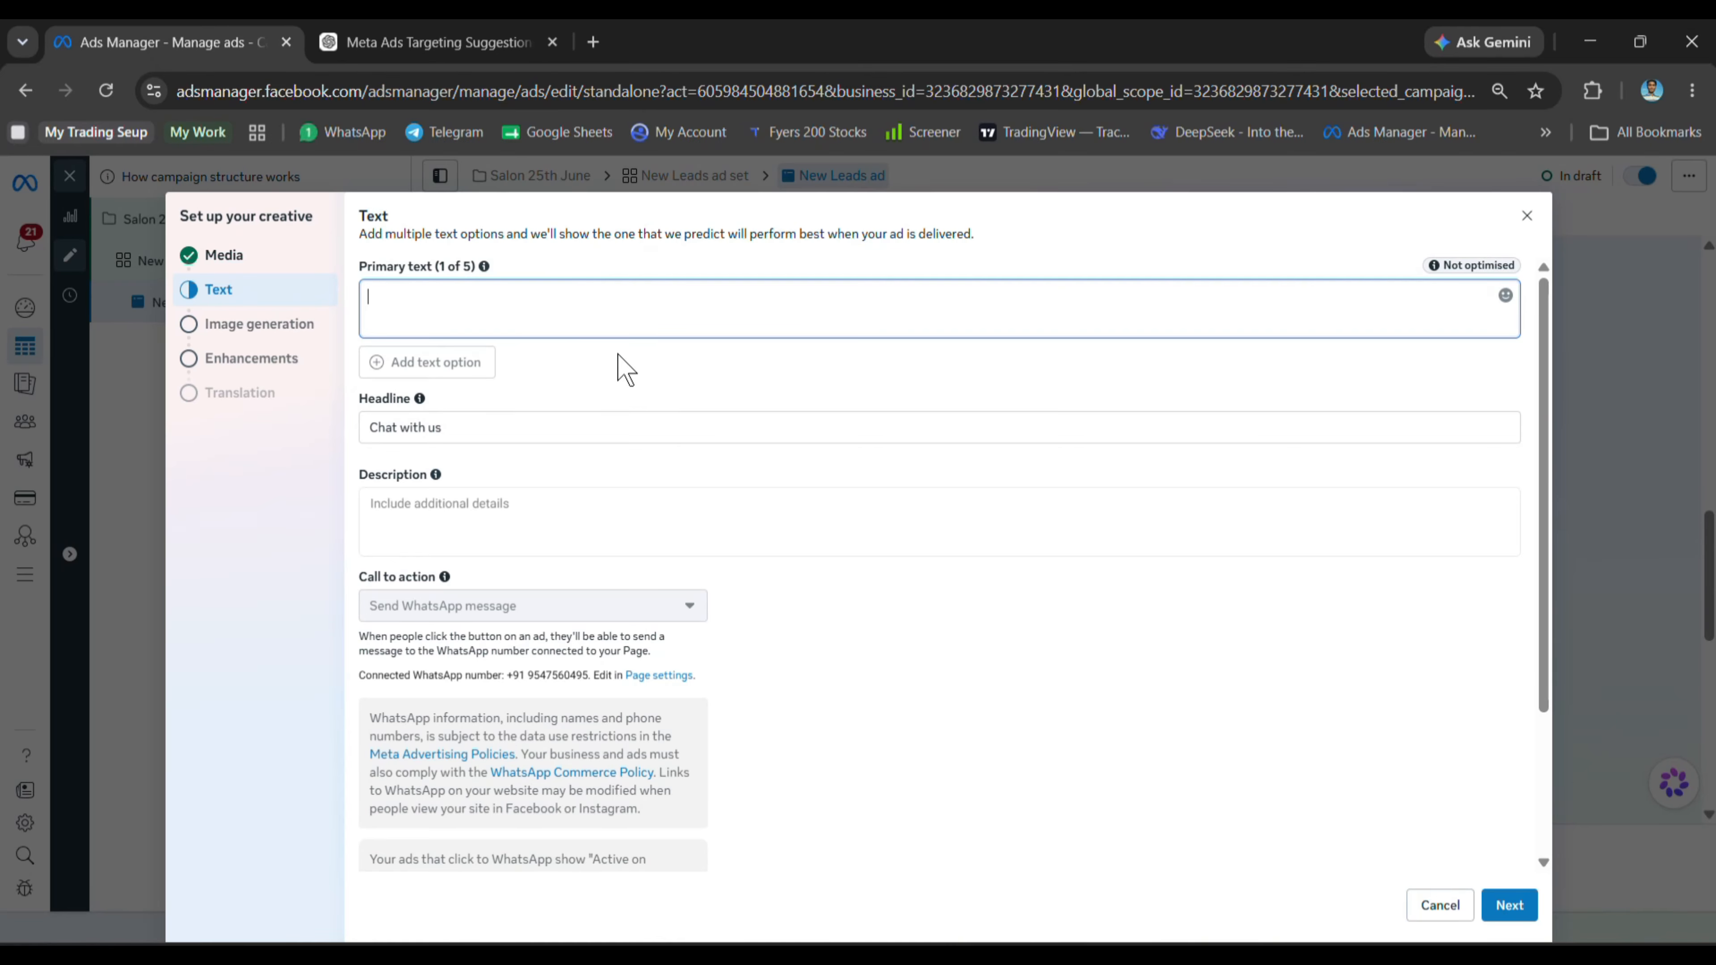
pyautogui.hotkey('ctrl', 'v')
pyautogui.click(818, 561)
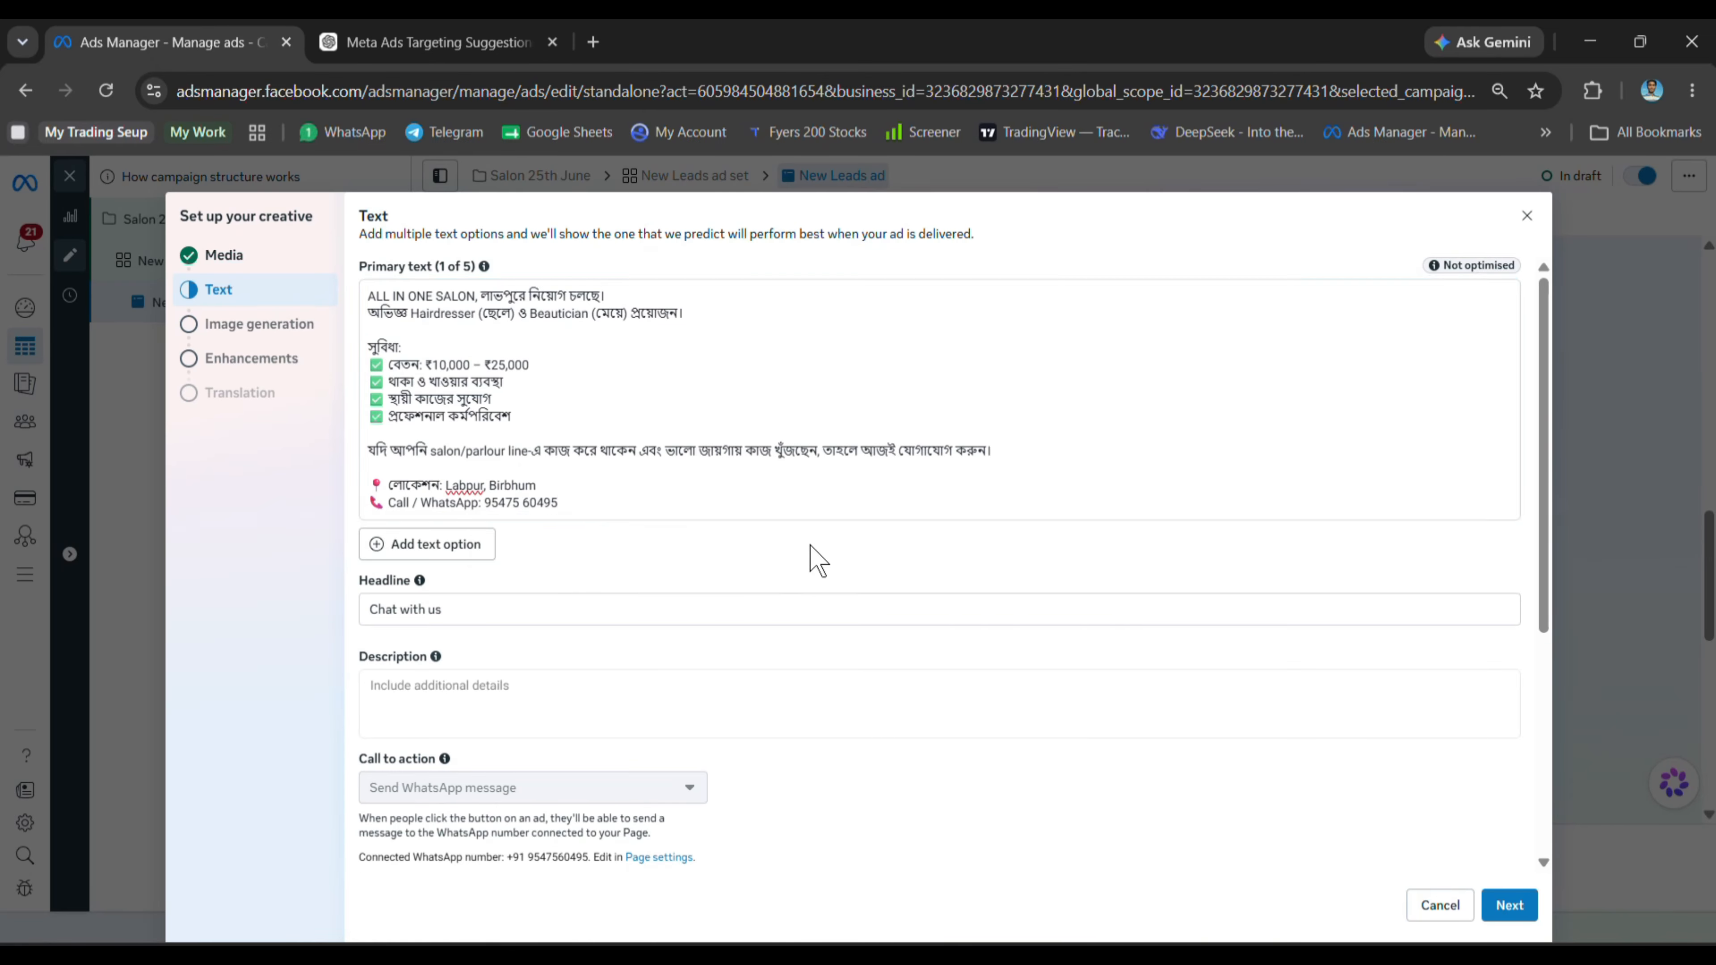
# Add Primary Text 2 and Primary Text 3 from the ChatGPT ad copy sets as further primary text options
pyautogui.click(439, 42)
pyautogui.moveTo(460, 520); pyautogui.dragTo(892, 782)
pyautogui.click(172, 42)
pyautogui.click(439, 42)
pyautogui.scroll(-12, 433, 530)
pyautogui.moveTo(461, 298); pyautogui.dragTo(840, 707)
pyautogui.click(172, 42)
pyautogui.click(440, 42)
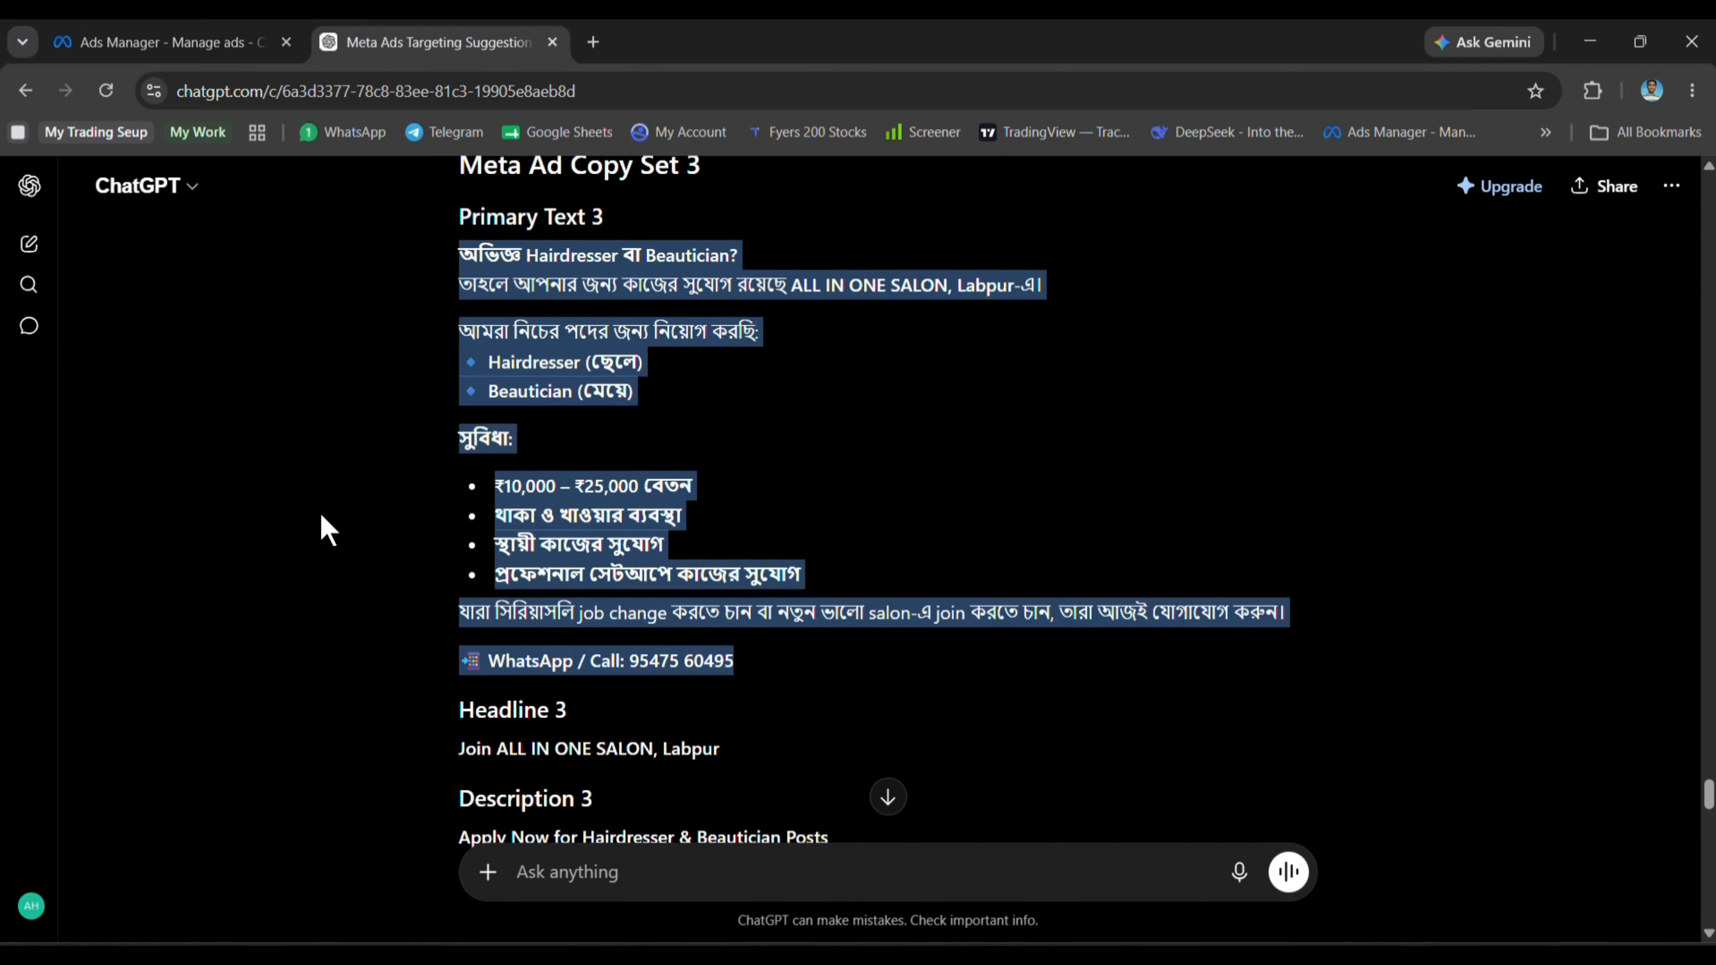
# Copy the fourth ad copy set's primary text from ChatGPT into a fourth primary text option
pyautogui.scroll(-10, 329, 531)
pyautogui.moveTo(461, 168); pyautogui.dragTo(822, 542)
pyautogui.click(173, 42)
pyautogui.click(436, 511)
pyautogui.hotkey('ctrl', 'v')
# Set the headline to "Salon Staff Hiring – Contact Now" and add "Experienced Salon Staff Required" as a second headline option, both from ChatGPT
pyautogui.click(439, 42)
pyautogui.moveTo(460, 506); pyautogui.dragTo(746, 515)
pyautogui.click(173, 42)
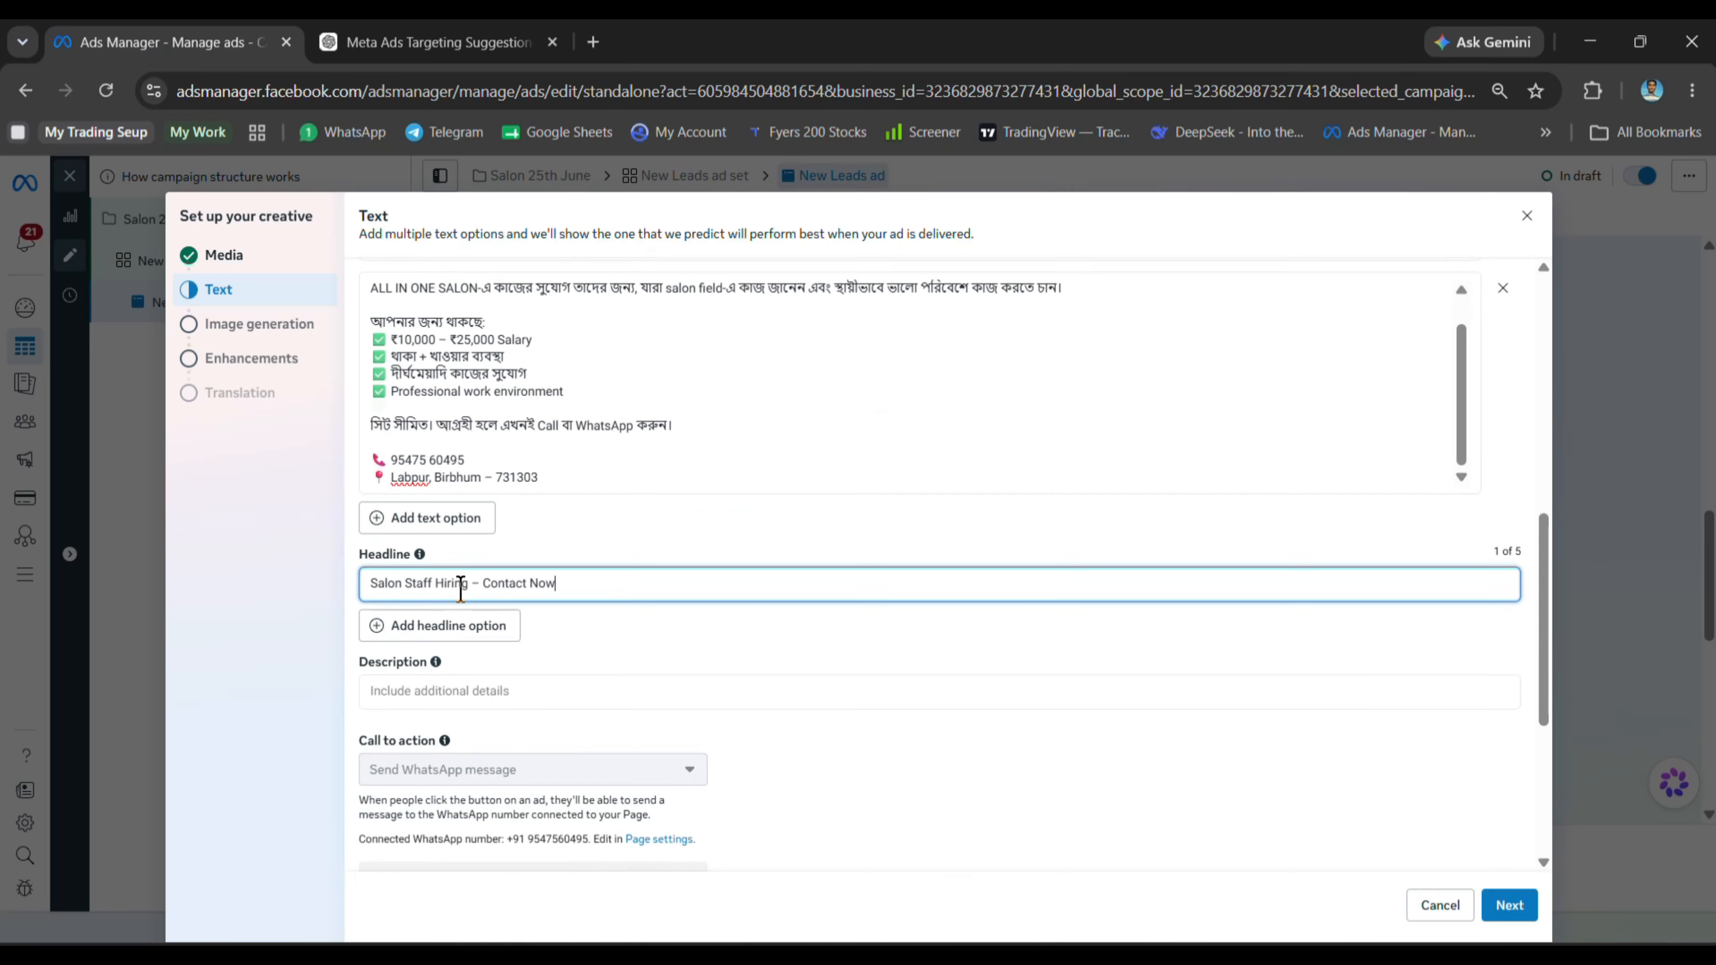
pyautogui.hotkey('ctrl', 'Tab')
pyautogui.scroll(-5, 426, 449)
pyautogui.moveTo(433, 445); pyautogui.dragTo(729, 445)
pyautogui.hotkey('ctrl', 'Tab')
pyautogui.click(422, 626)
# Add "Join ALL IN ONE SALON, Labpur" and "লাভপুরে Salon Job Vacancy" from ChatGPT as the third and fourth headlines
pyautogui.hotkey('ctrl', 'Tab')
pyautogui.scroll(12, 432, 568)
pyautogui.moveTo(723, 566); pyautogui.dragTo(441, 567)
pyautogui.hotkey('ctrl', 'c')
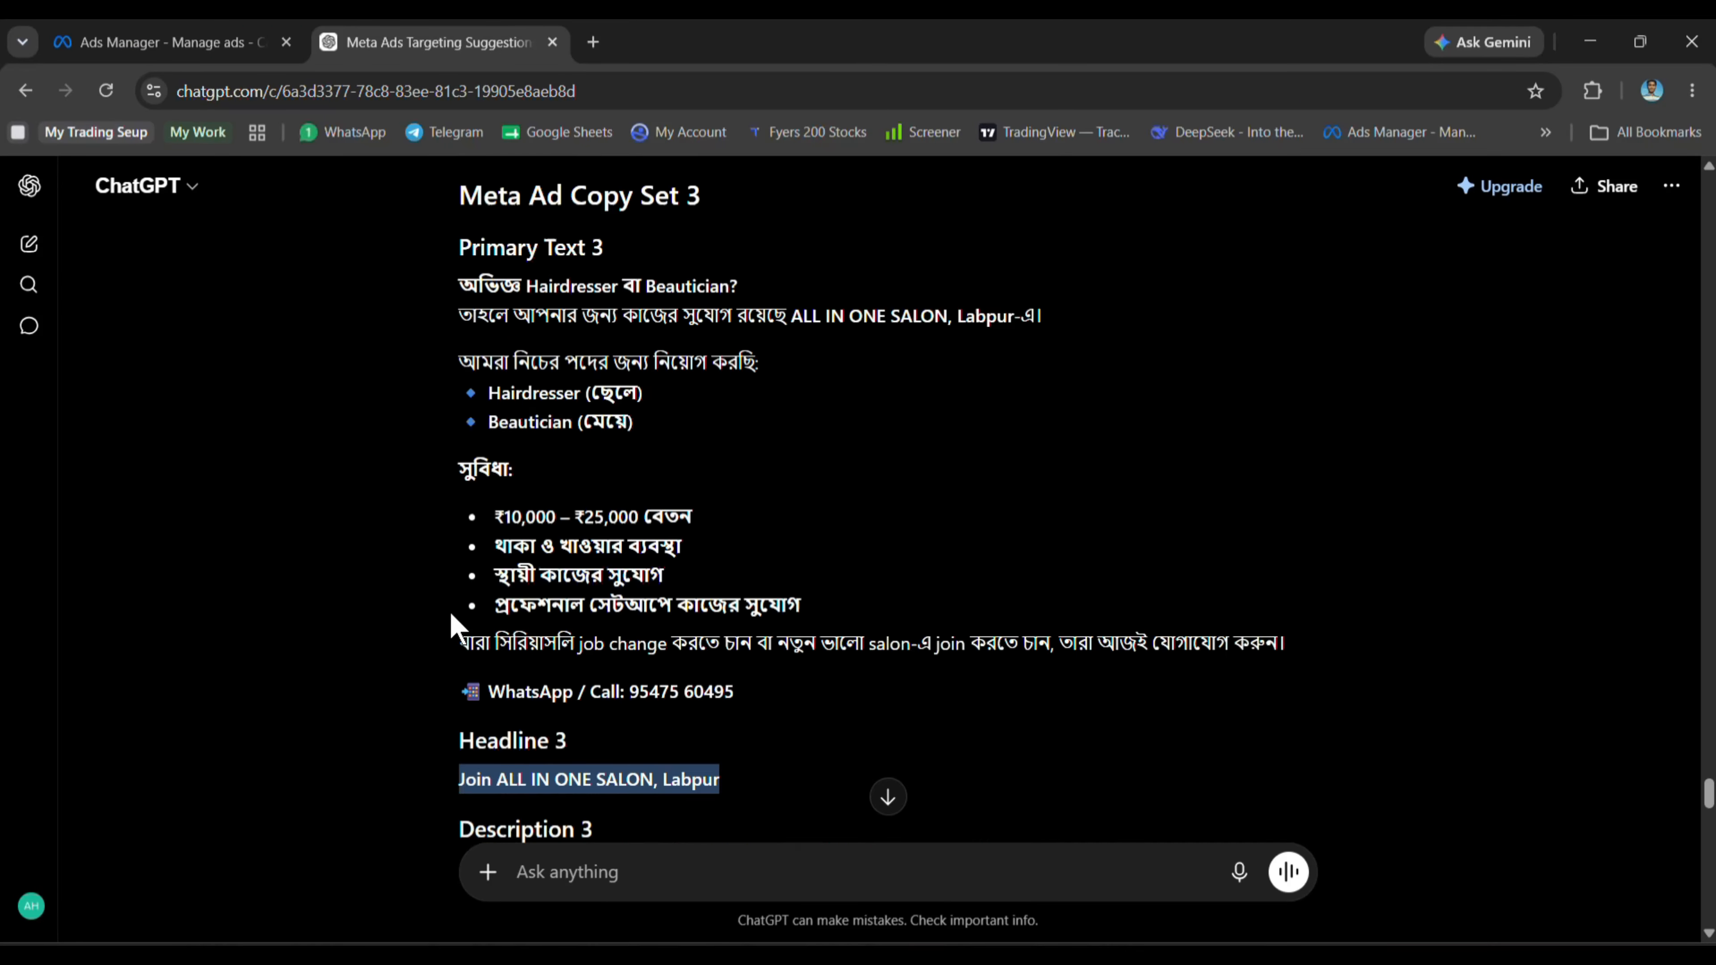
pyautogui.click(173, 42)
pyautogui.hotkey('ctrl', 'v')
pyautogui.click(475, 719)
# Add three descriptions: "Experienced Hairdresser & Beautician Wanted", "Apply Now for Hairdresser & Beautician Posts" and "Labpur Location | Good Salary | Stay & Food"
pyautogui.click(439, 42)
pyautogui.moveTo(831, 563); pyautogui.dragTo(456, 563)
pyautogui.moveTo(829, 653); pyautogui.dragTo(373, 646)
pyautogui.click(172, 42)
pyautogui.write('Apply Now for Hairdresser & Beautician Posts')
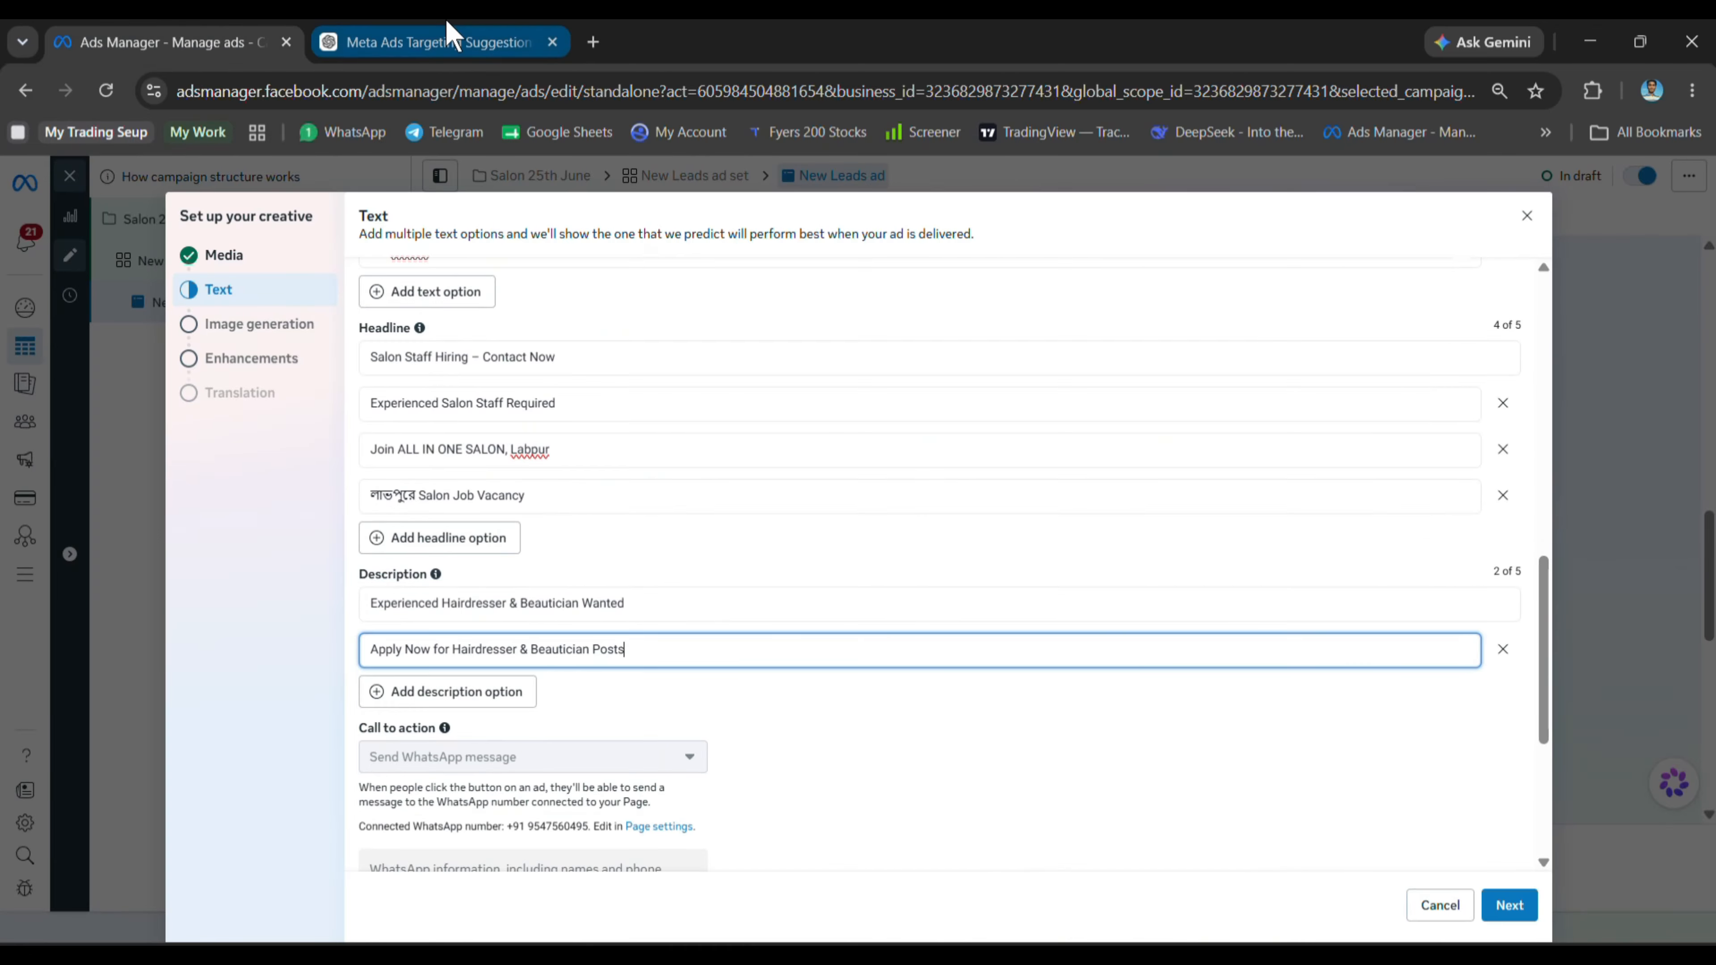
pyautogui.click(451, 41)
pyautogui.click(173, 42)
pyautogui.click(447, 692)
pyautogui.write('Labpur Location | Good Salary | Stay & Food')
pyautogui.click(681, 763)
# Review the ad's primary texts, headlines, descriptions and WhatsApp call to action in the text stage
pyautogui.scroll(5, 681, 764)
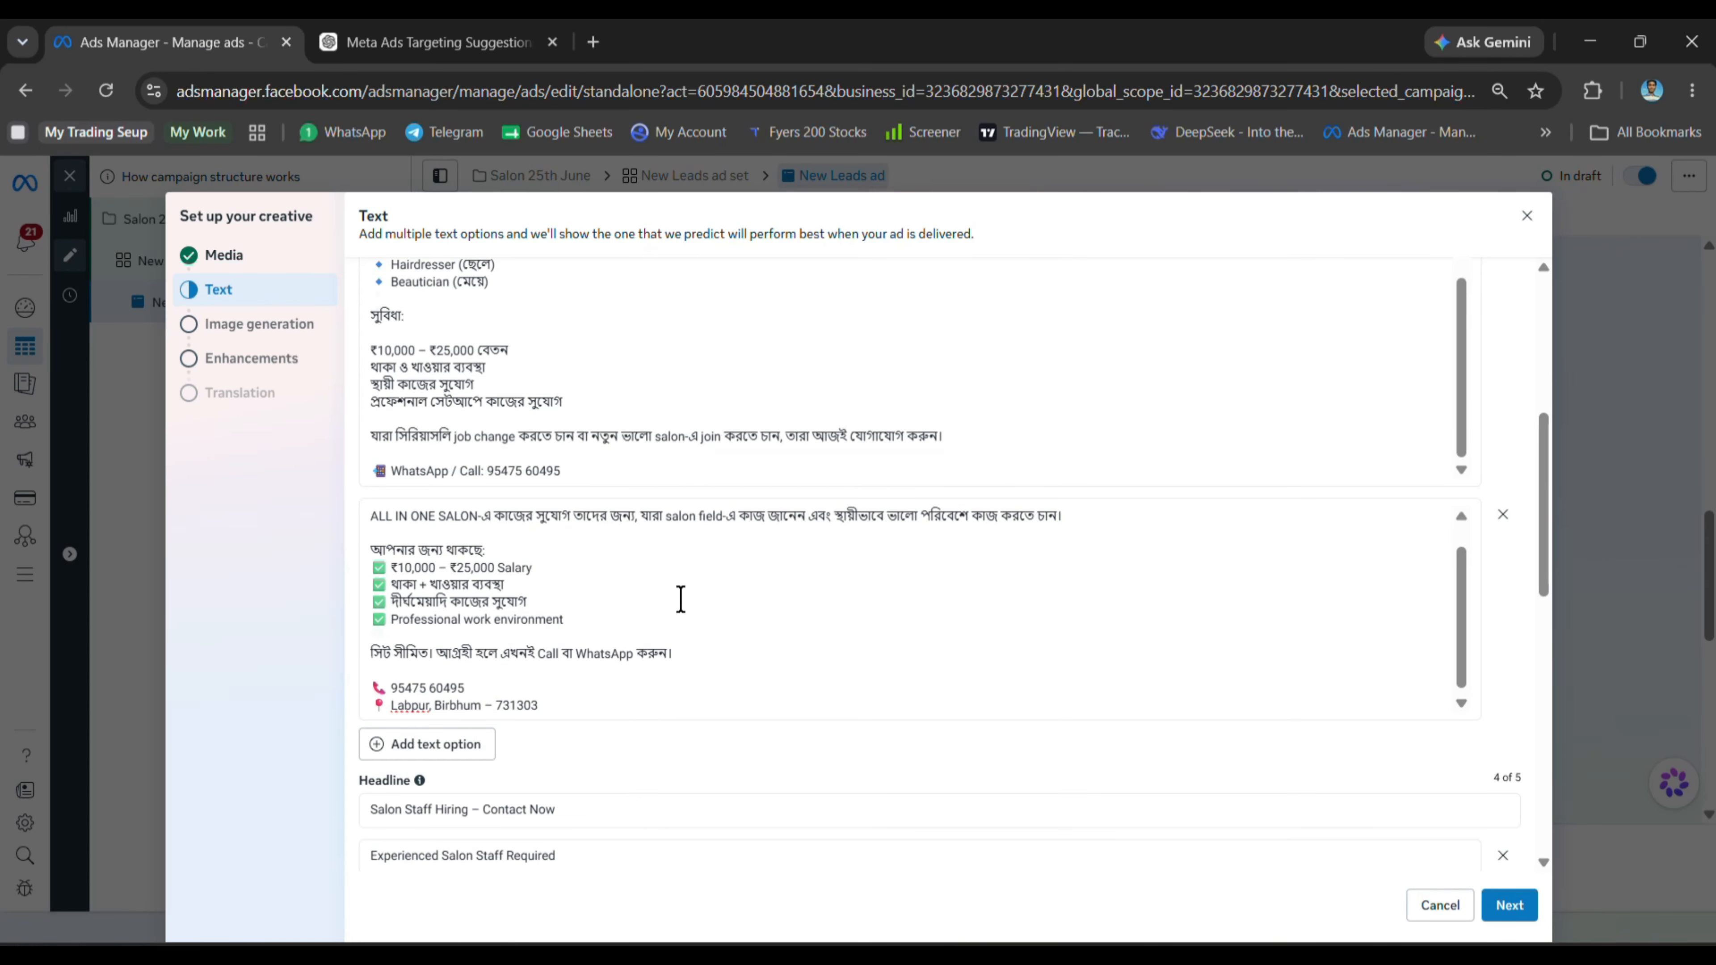
pyautogui.scroll(8, 681, 598)
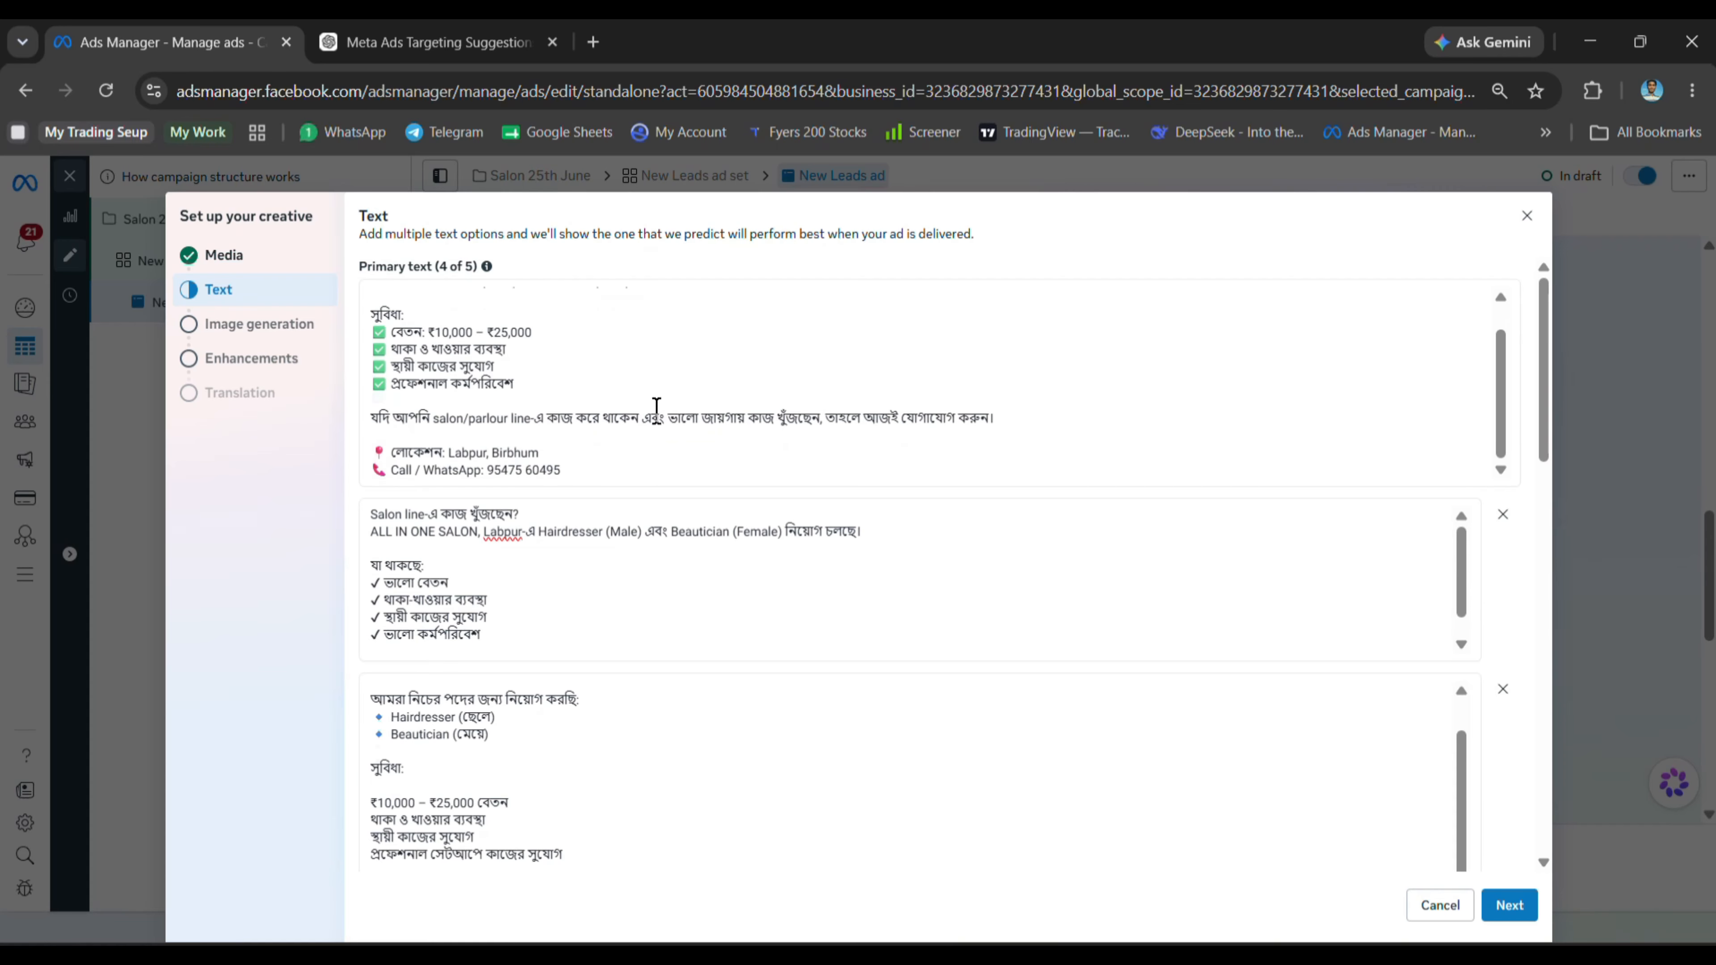
pyautogui.scroll(-10, 656, 407)
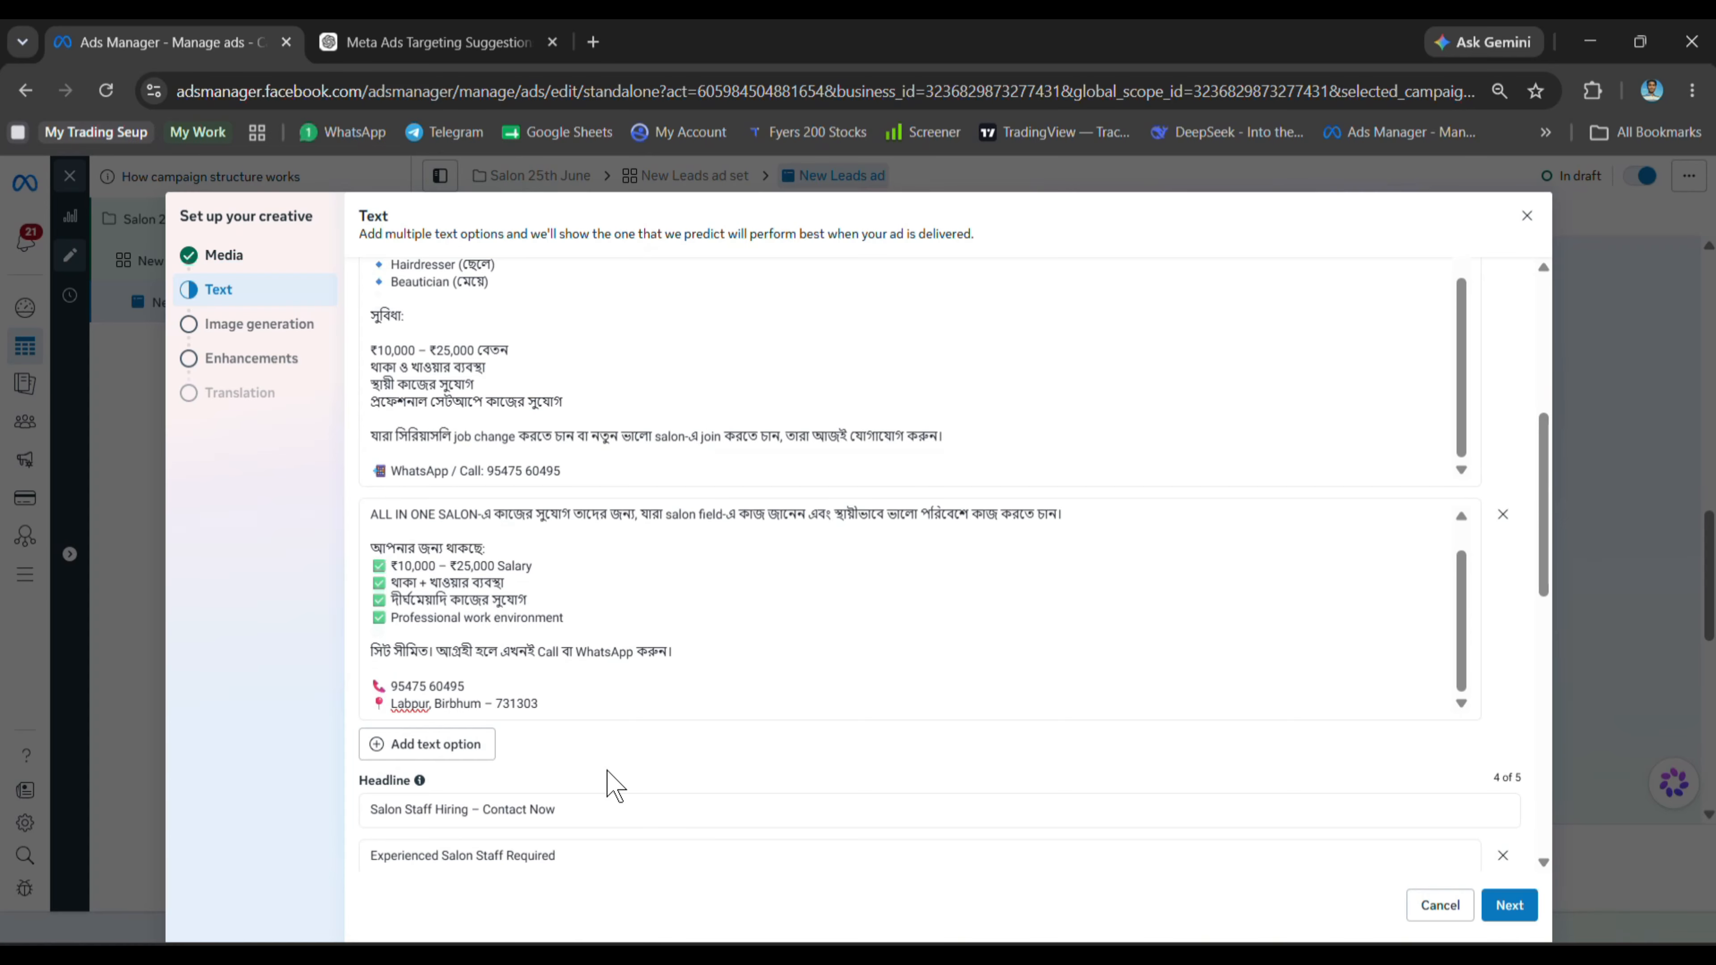
pyautogui.scroll(-5, 614, 785)
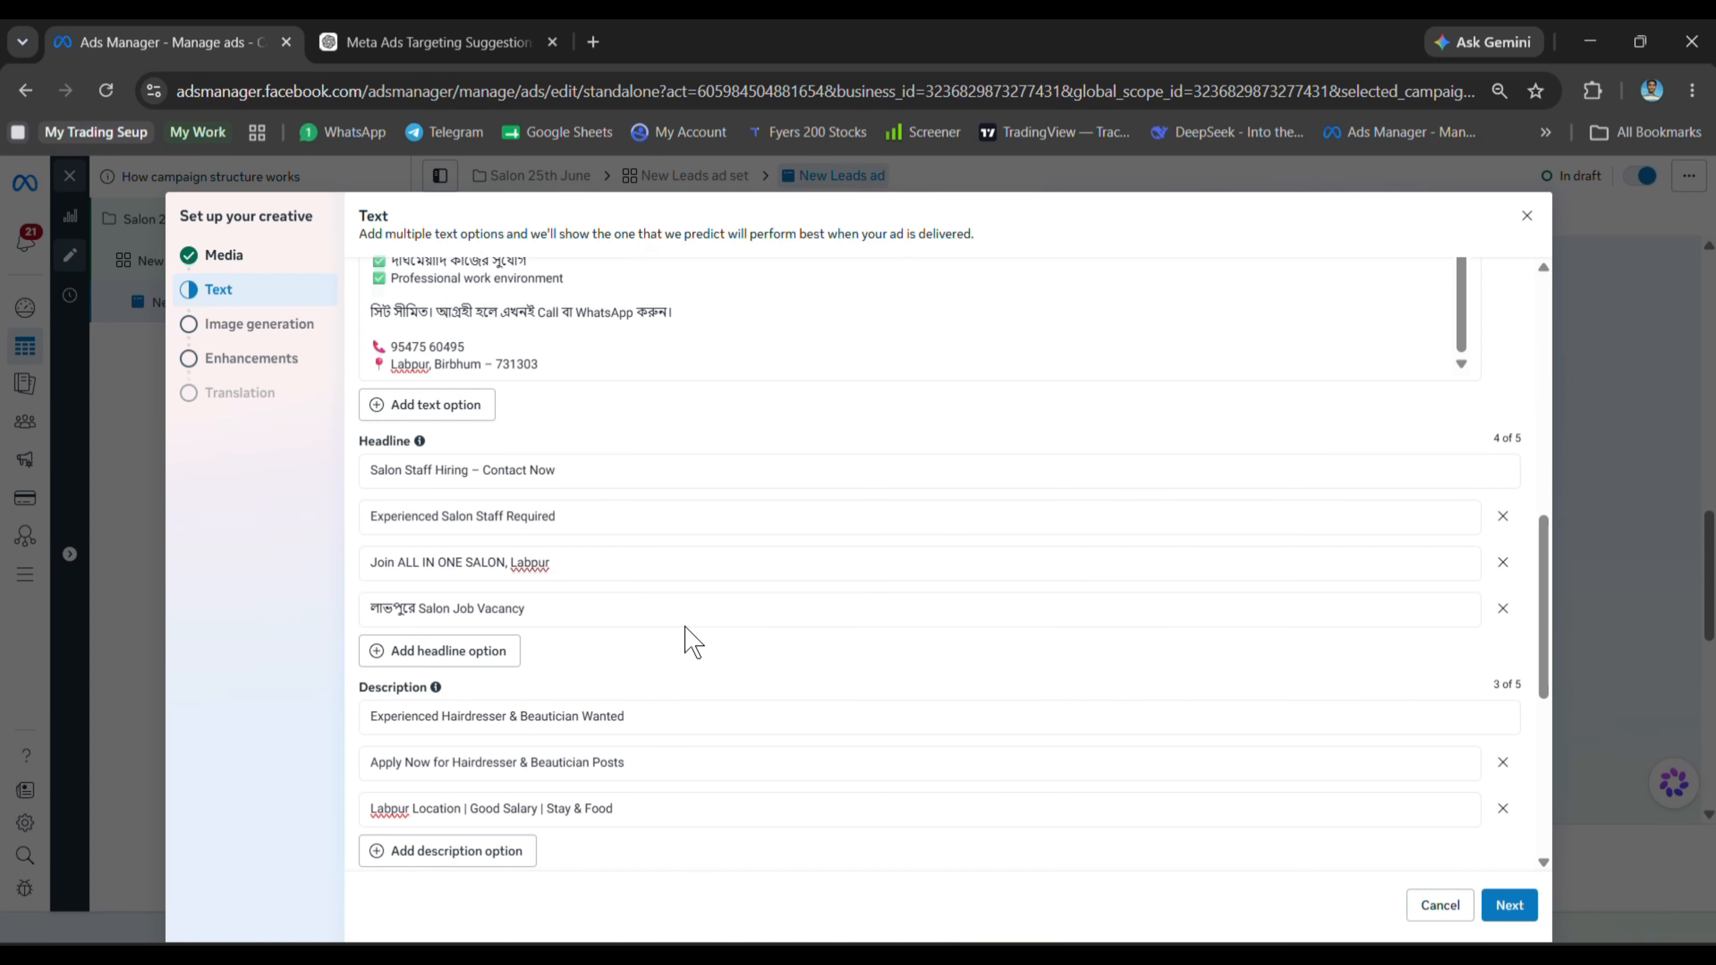
pyautogui.scroll(2, 669, 639)
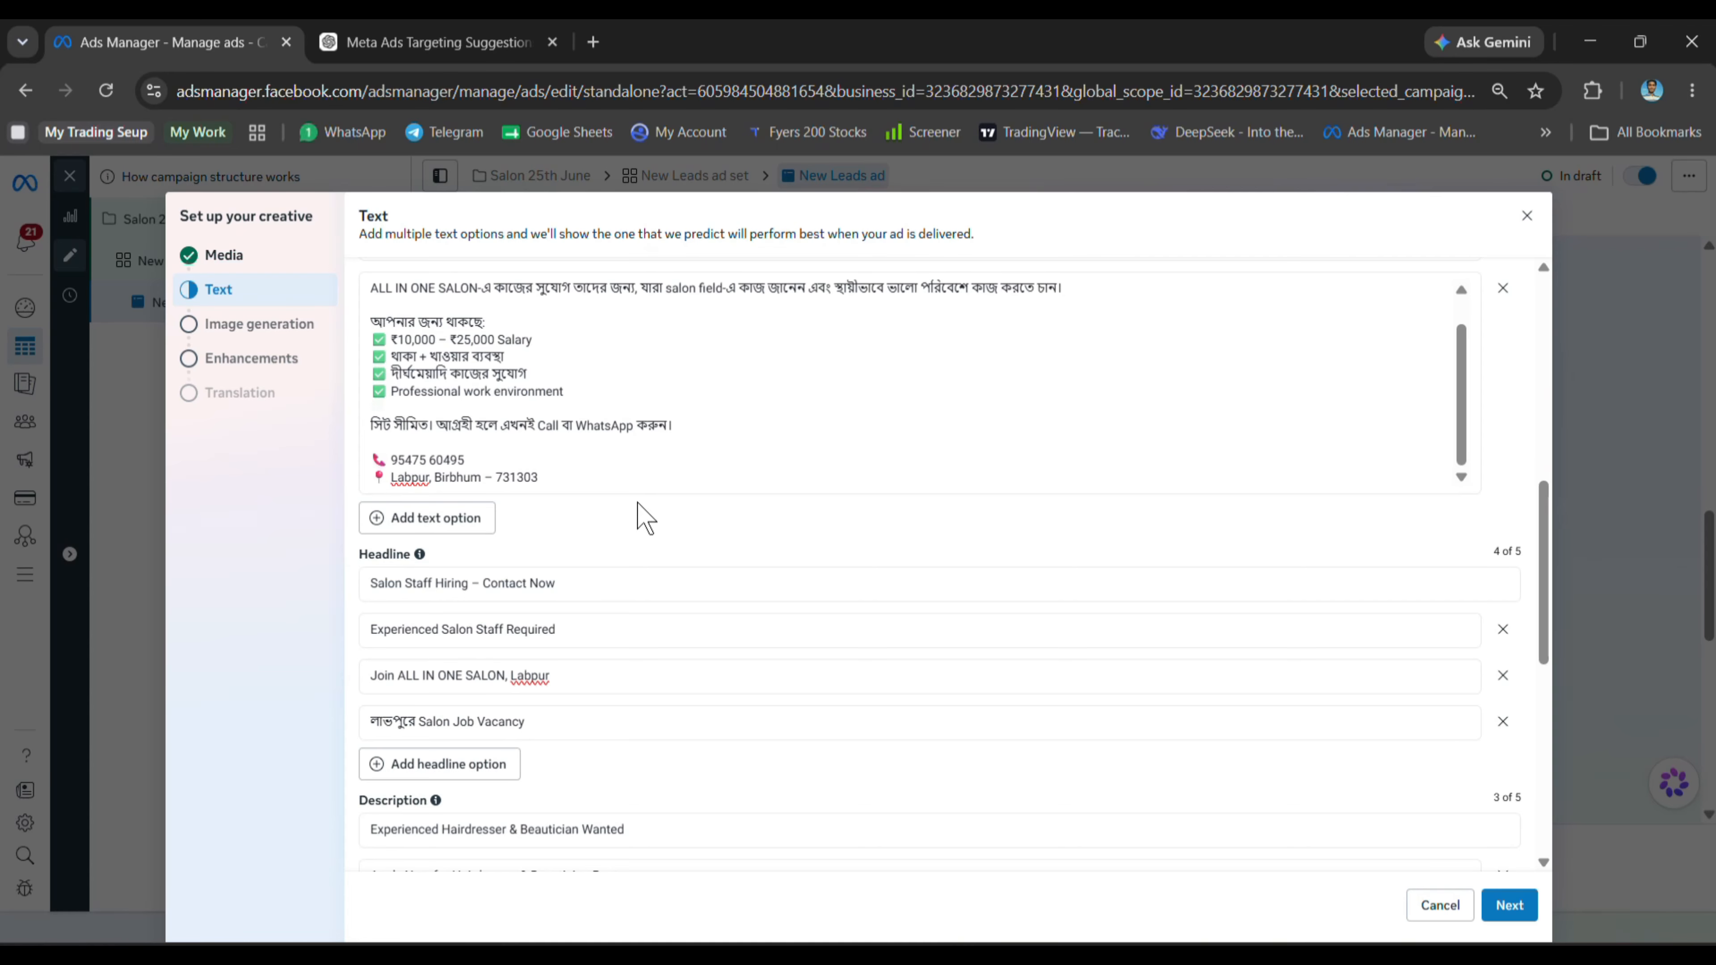
pyautogui.scroll(-2, 646, 446)
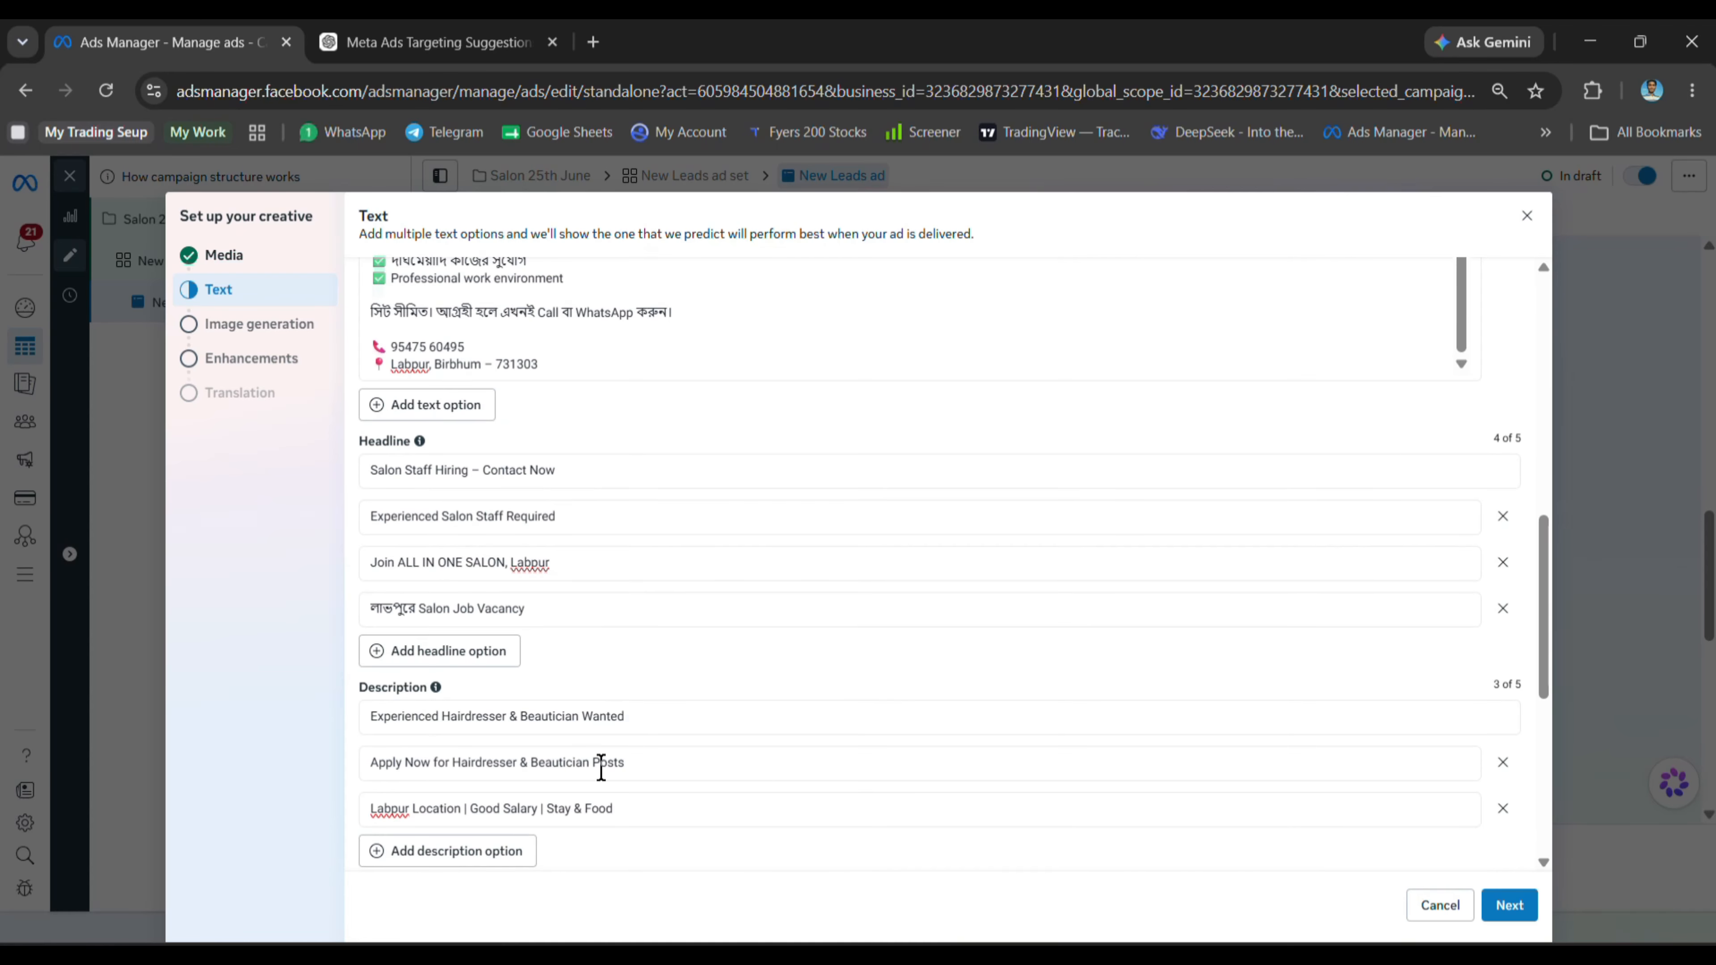
pyautogui.scroll(-6, 601, 767)
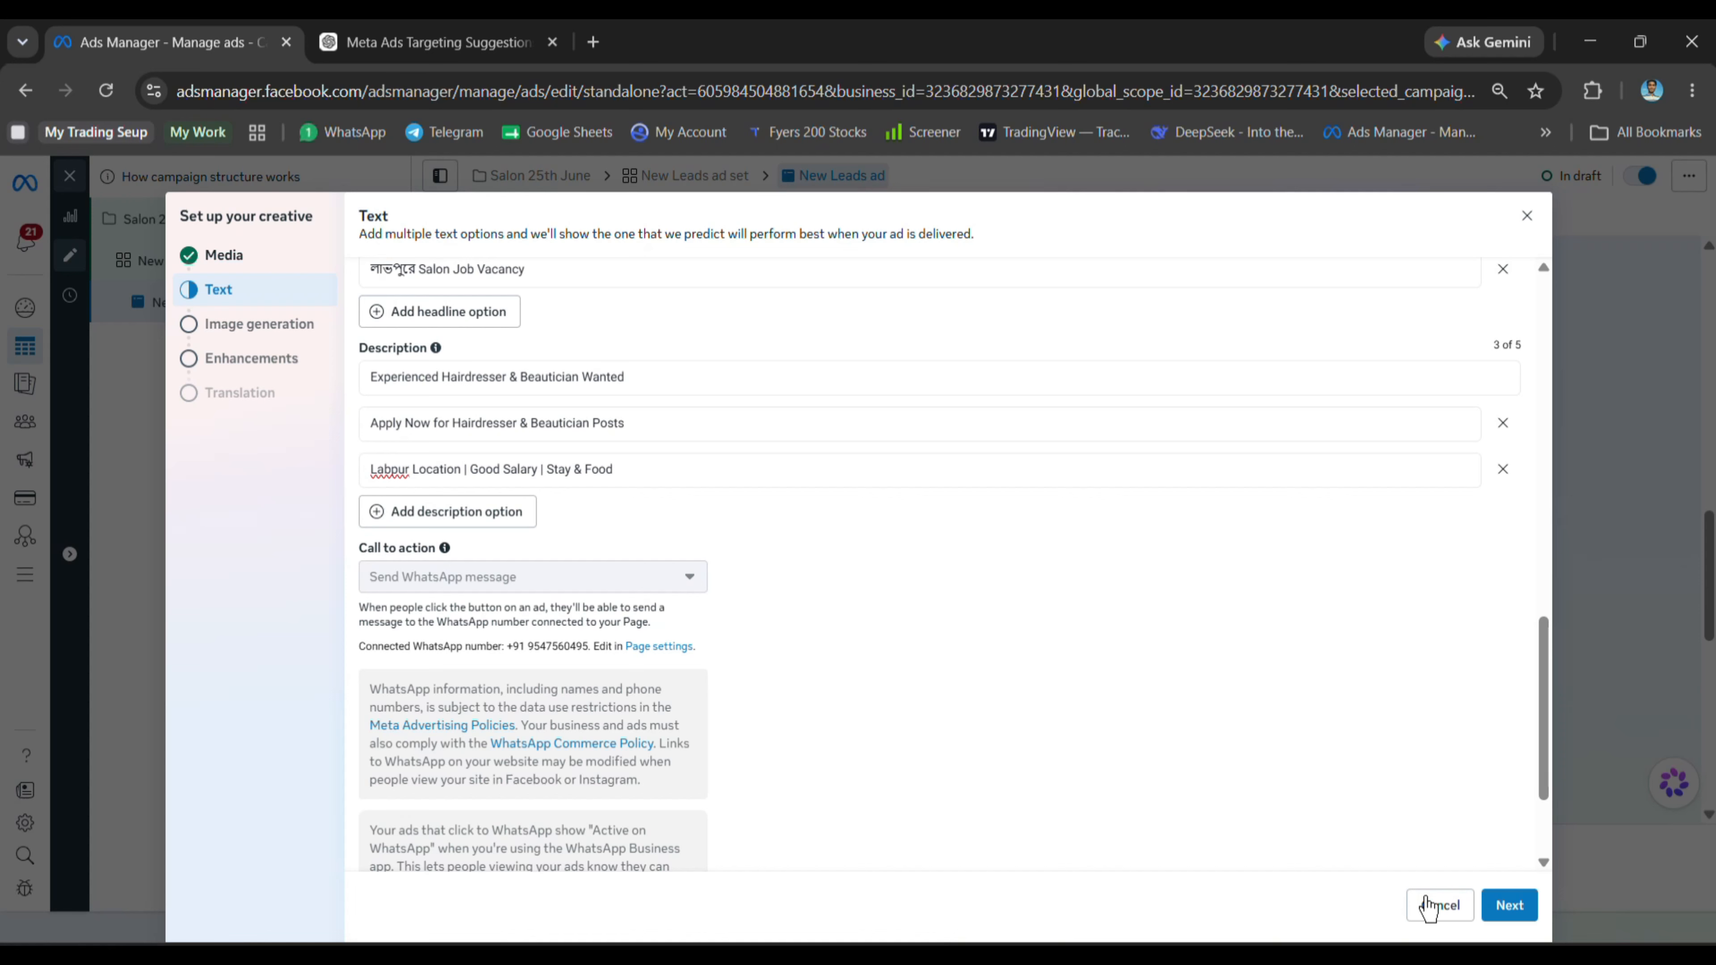
# Continue past image generation without selecting AI images, leave the creative enhancements as offered, and finish the creative setup
pyautogui.click(1501, 905)
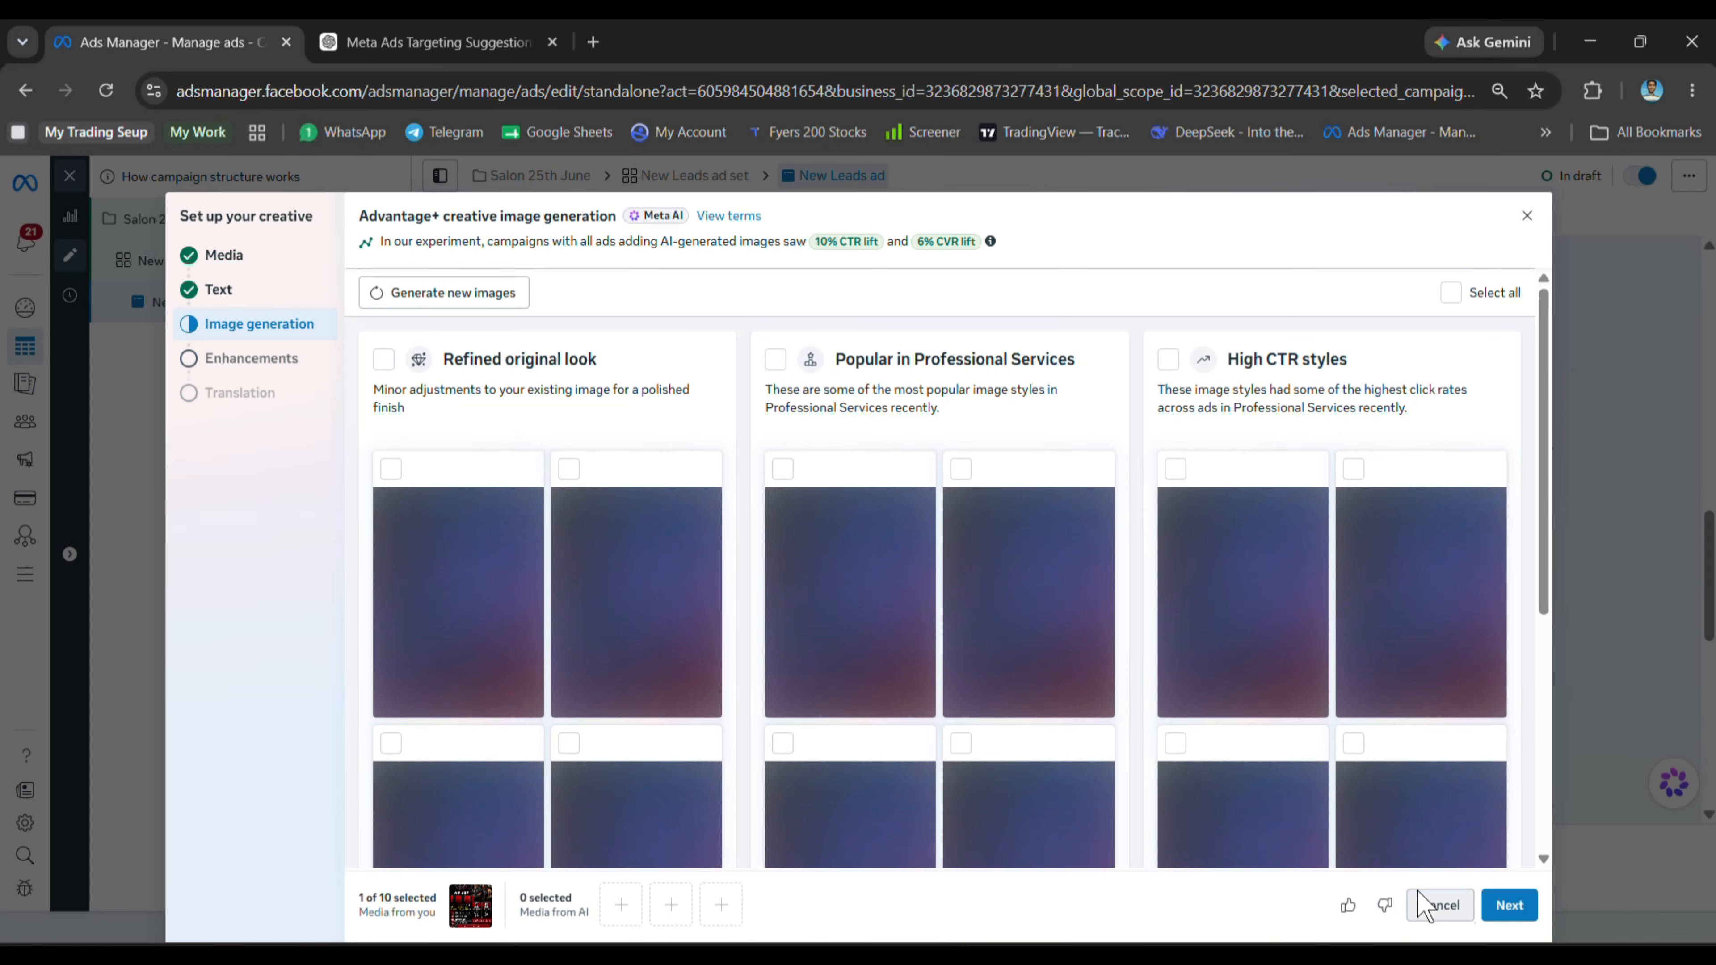
pyautogui.click(1495, 906)
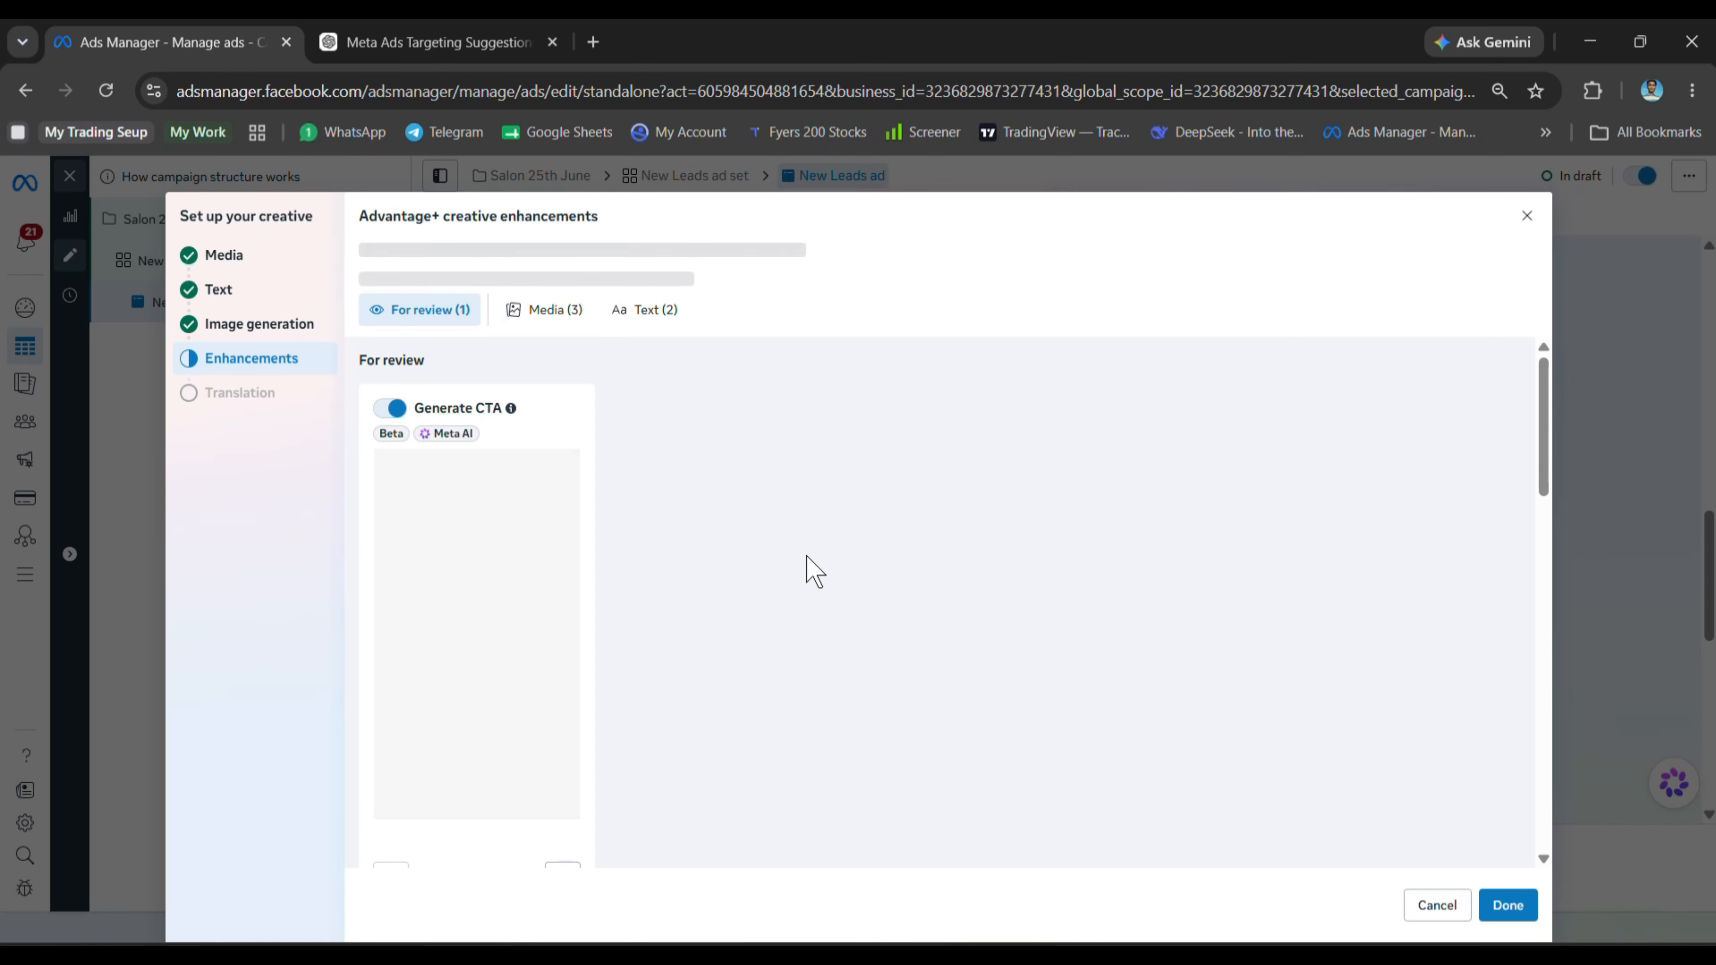
pyautogui.click(1507, 905)
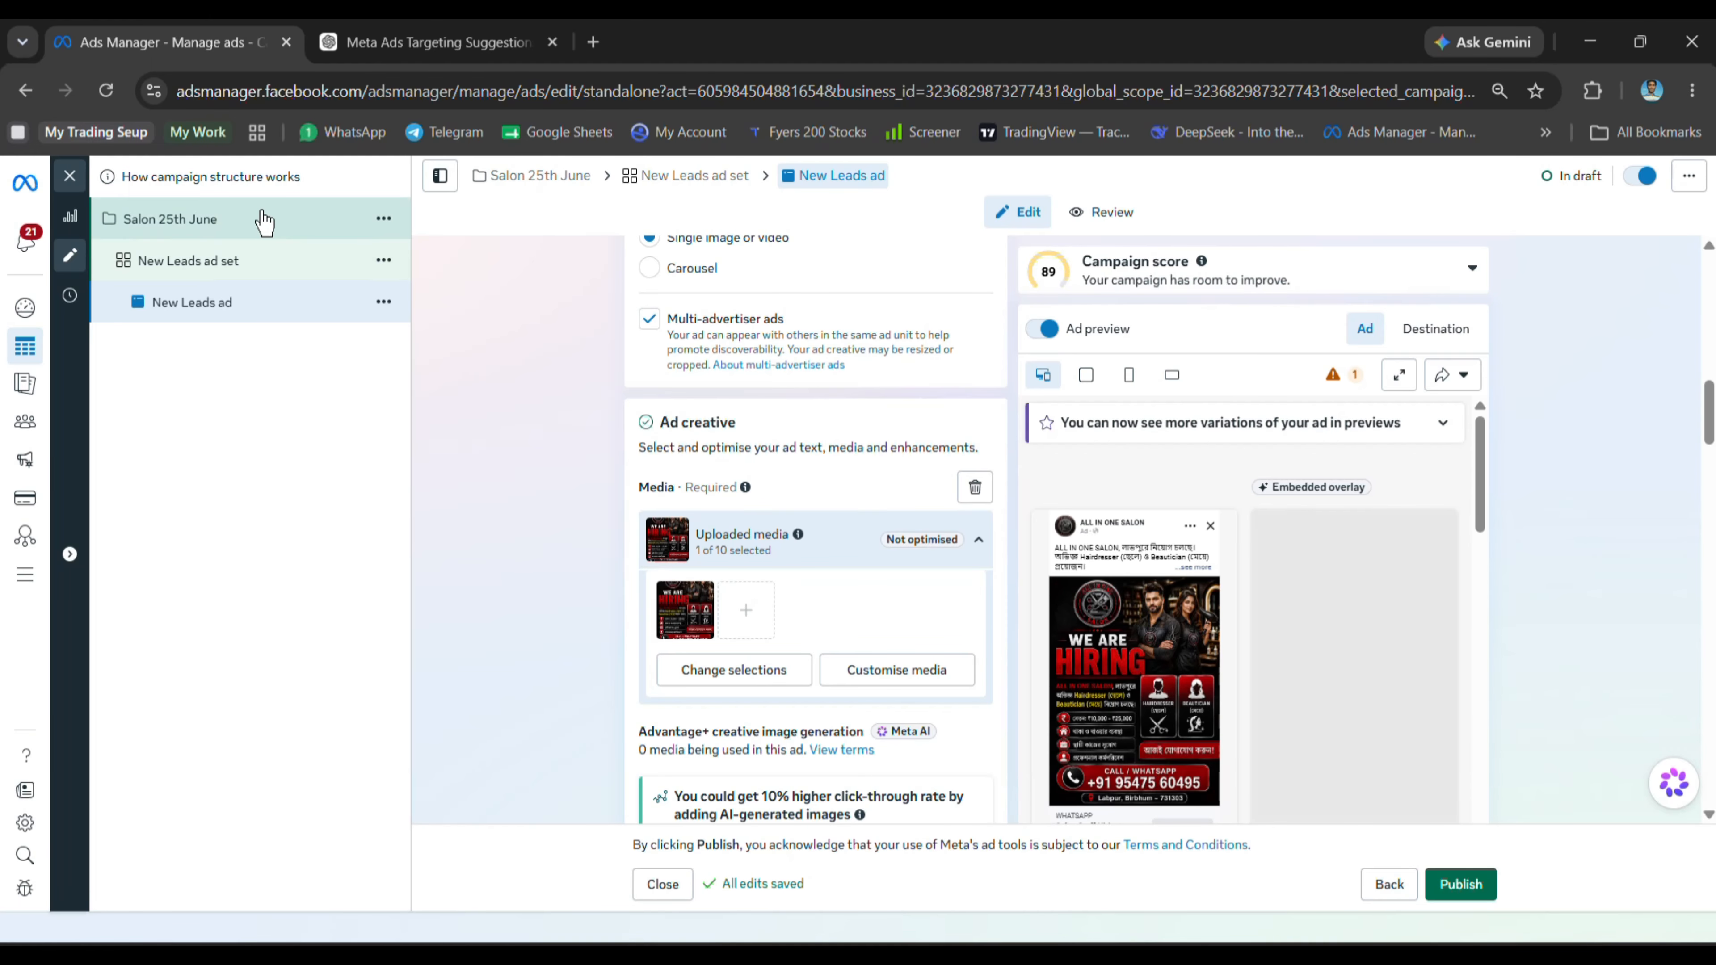
# Open the Salon 25th June campaign, review its budget, scheduling and special category settings, and continue to the ad set
pyautogui.click(242, 223)
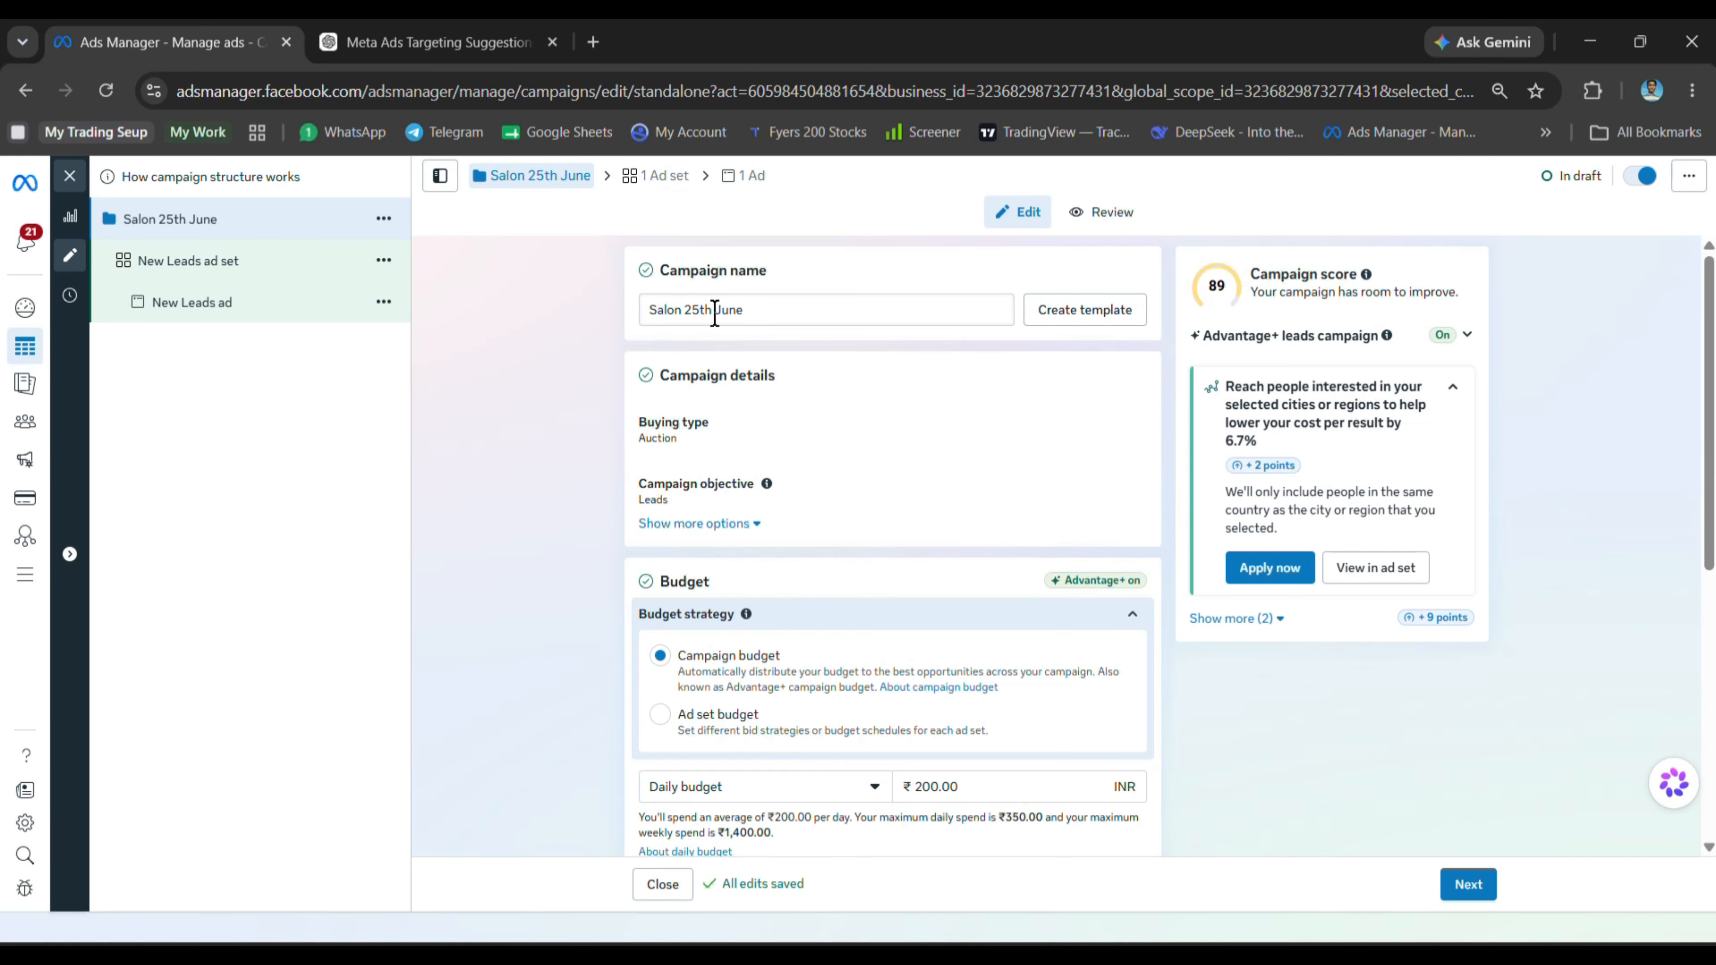
pyautogui.scroll(-3, 959, 642)
pyautogui.scroll(-3, 979, 514)
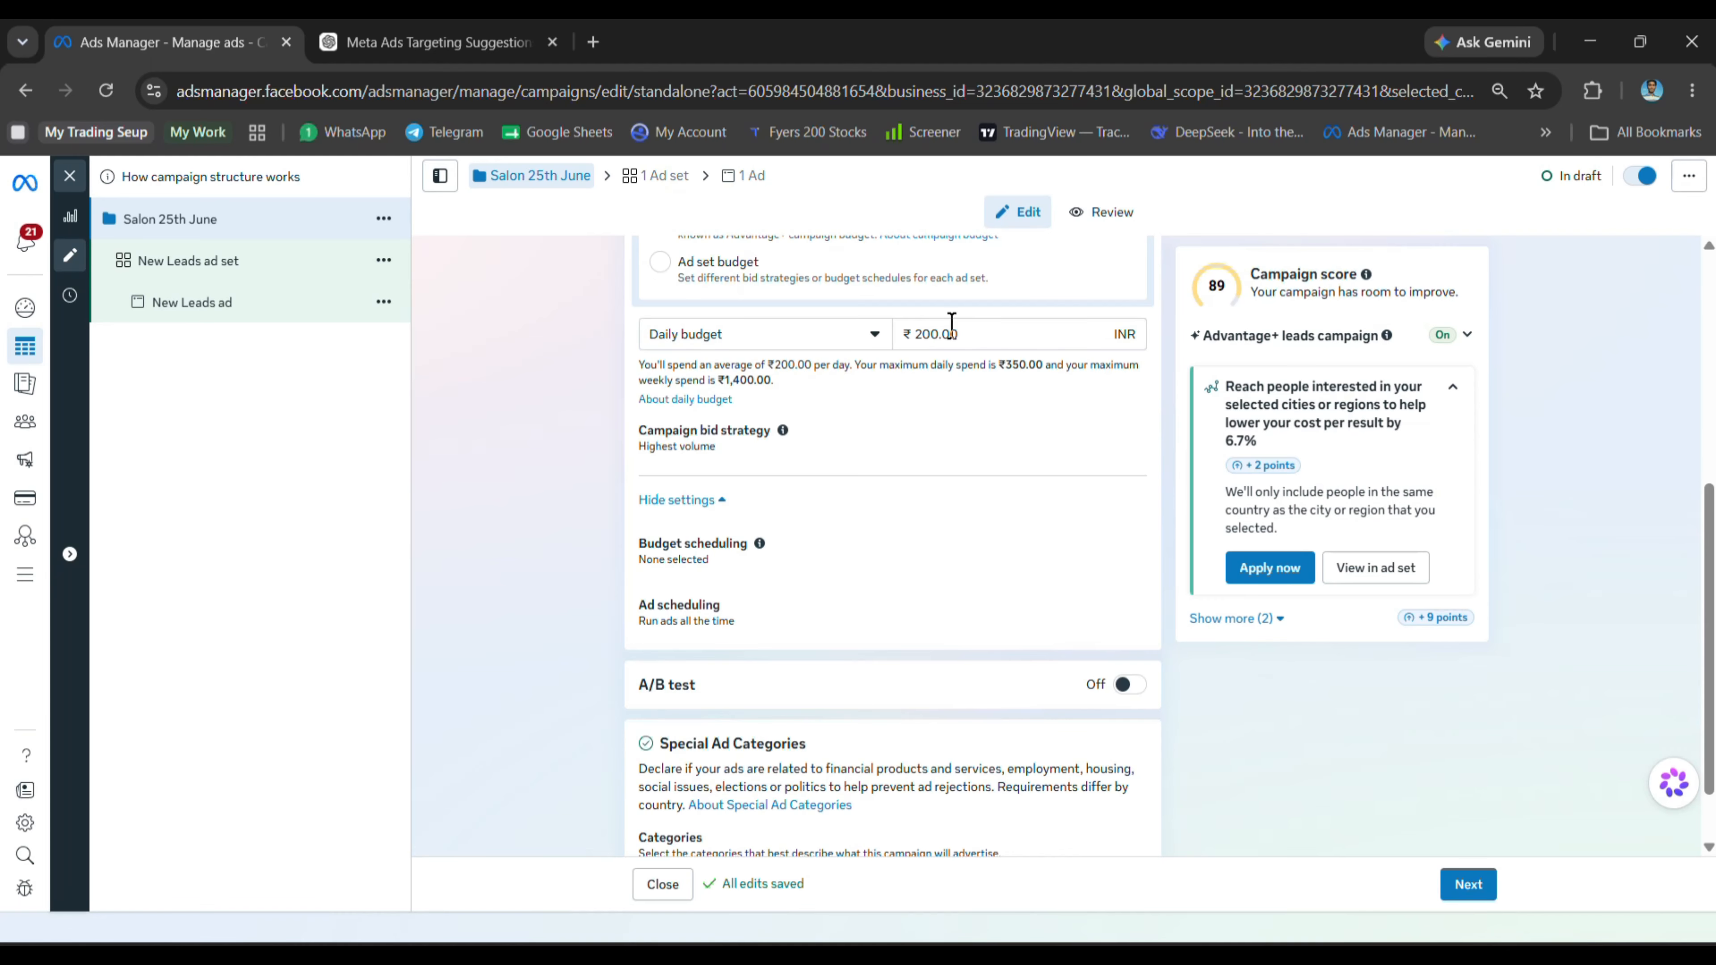
pyautogui.scroll(-2, 954, 486)
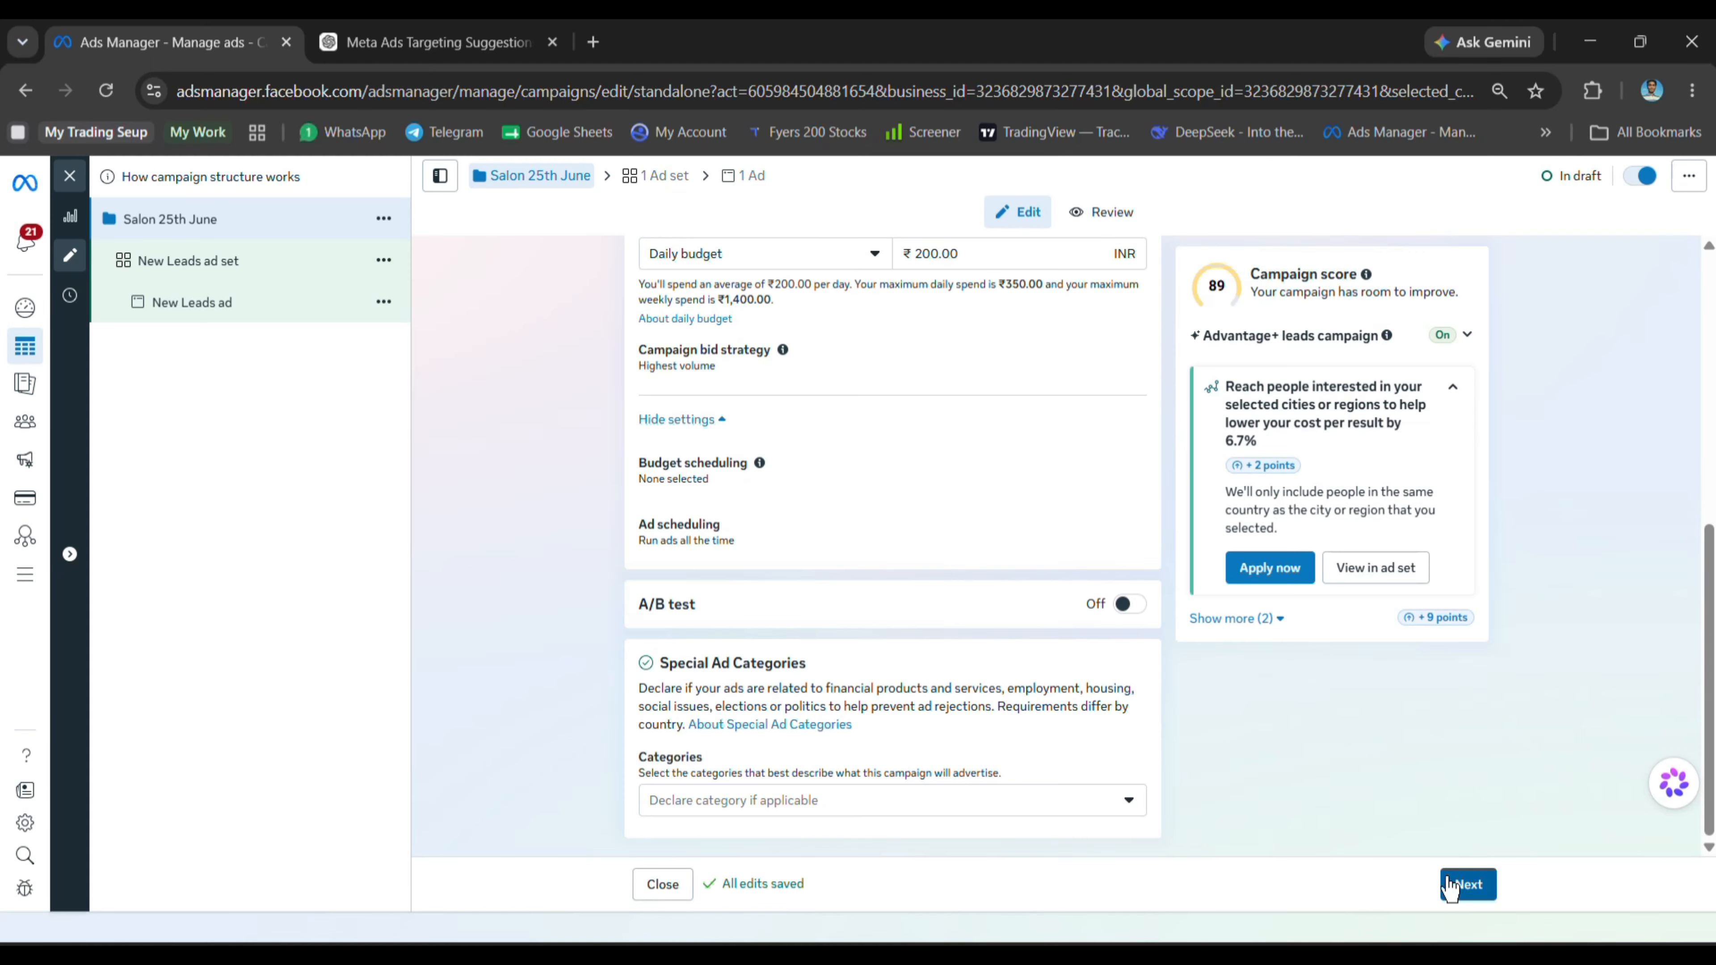
pyautogui.click(1462, 884)
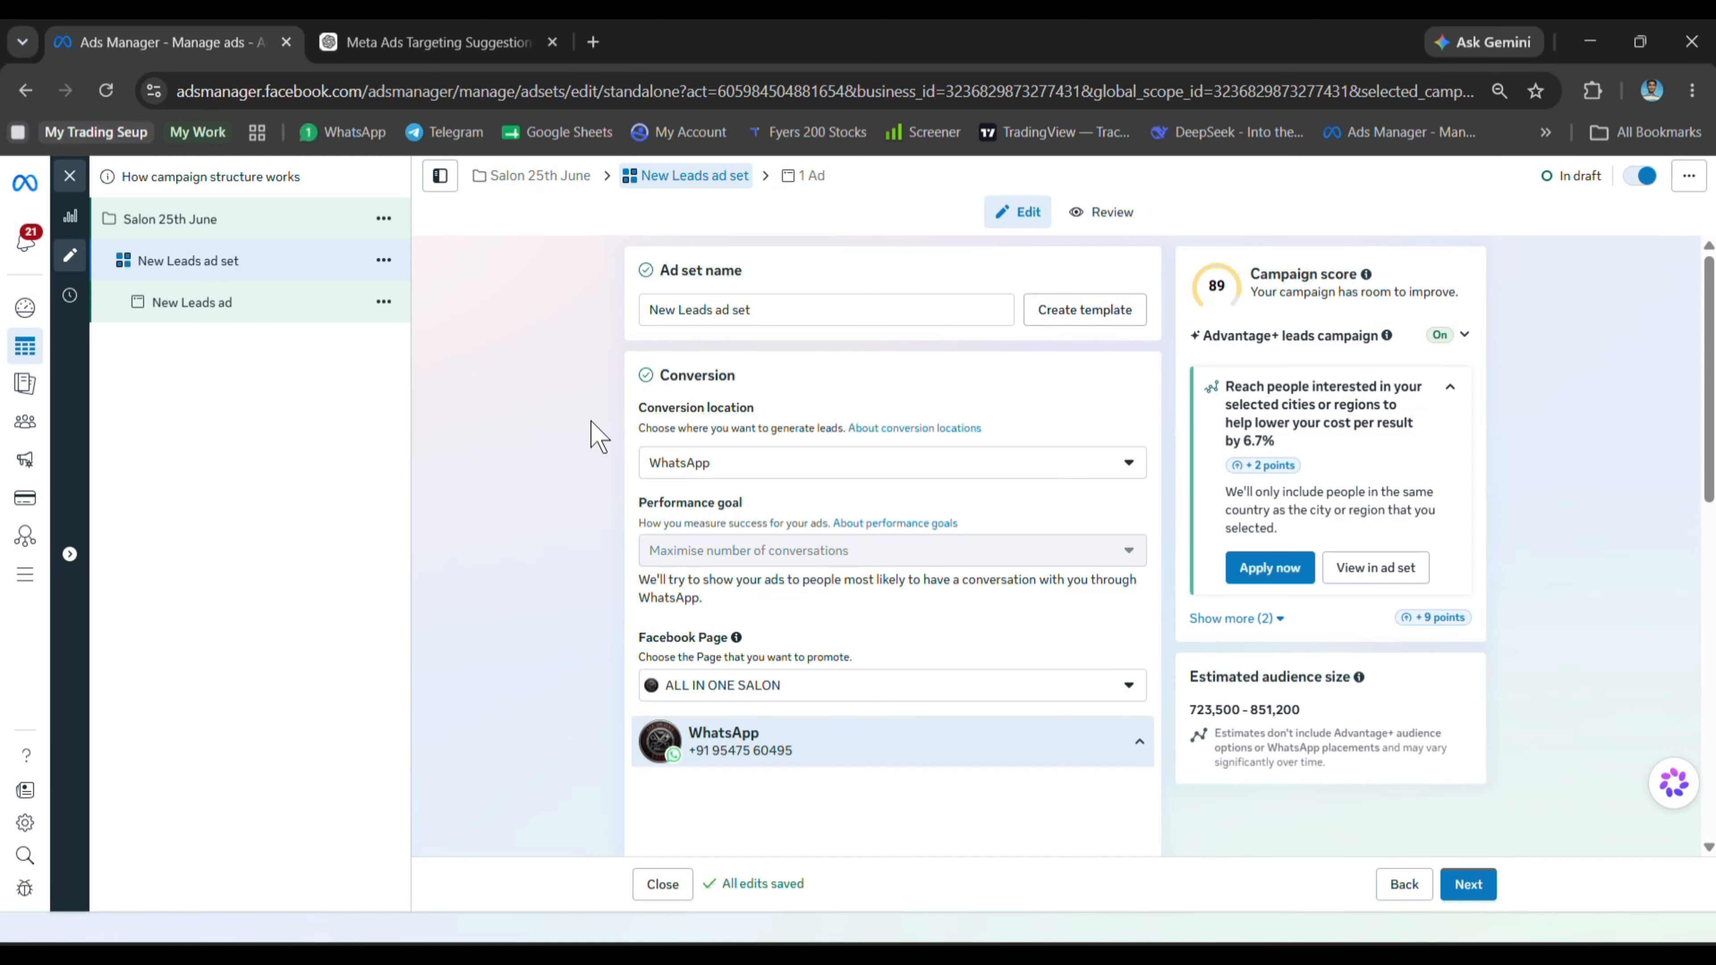
# Review the ad set's schedule, locations, suggested audience and placements, and continue to the New Leads ad
pyautogui.scroll(-10, 598, 504)
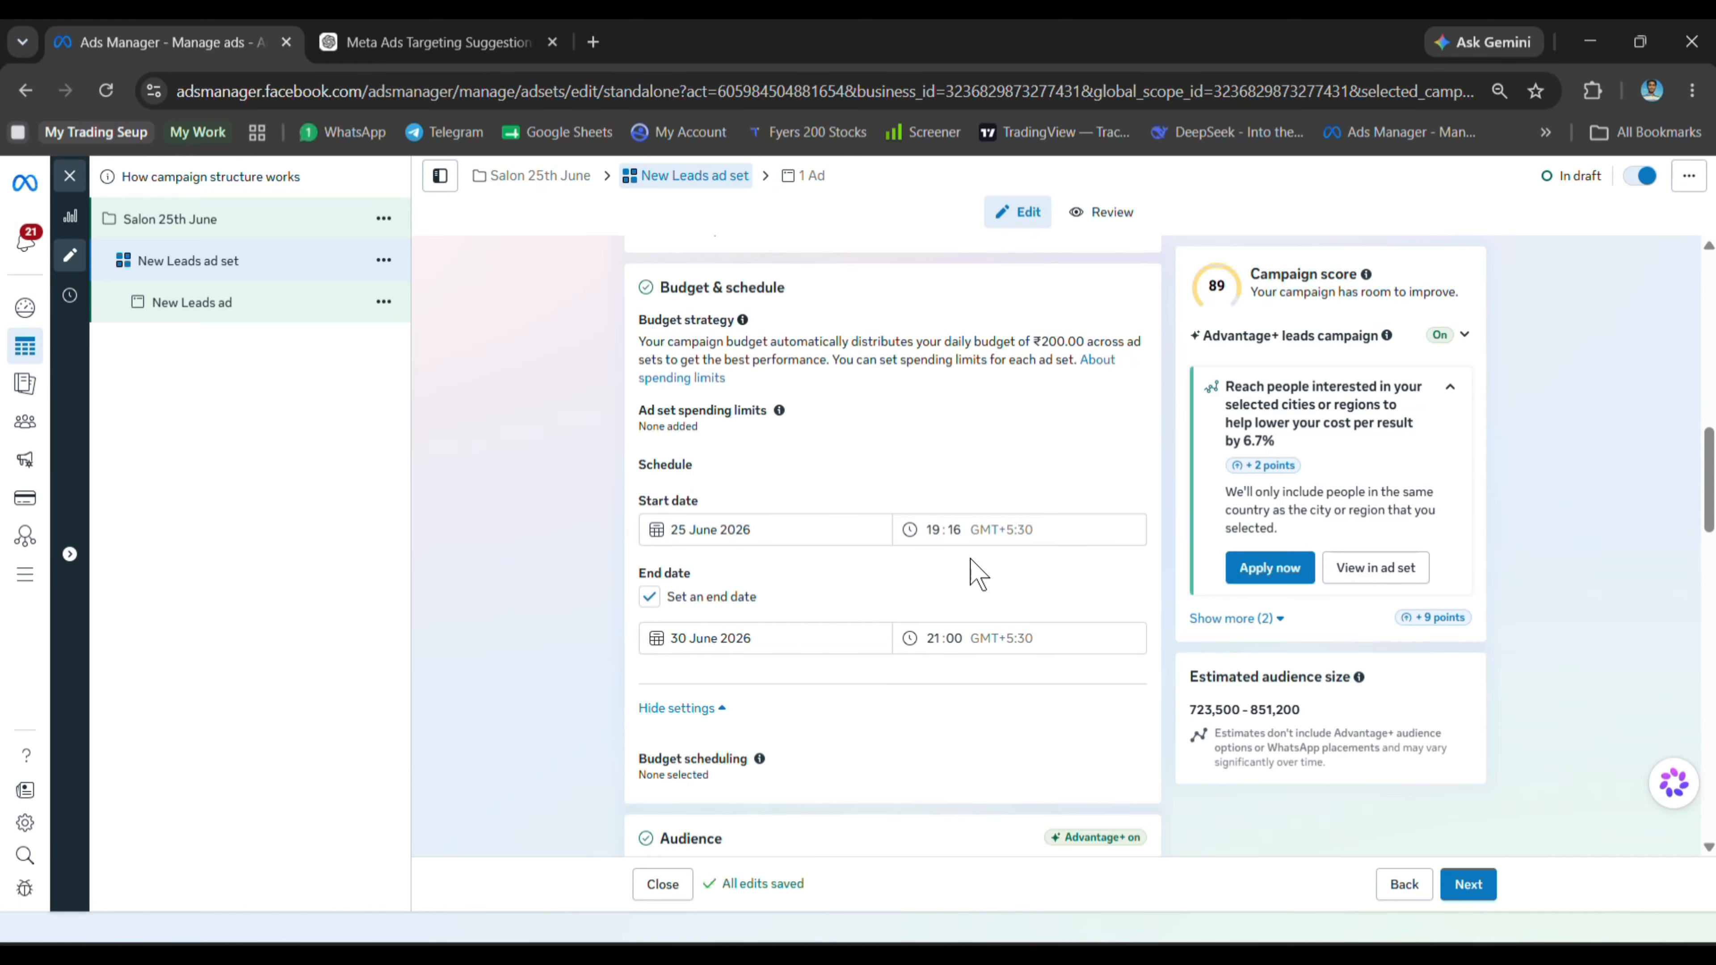
pyautogui.scroll(-10, 751, 625)
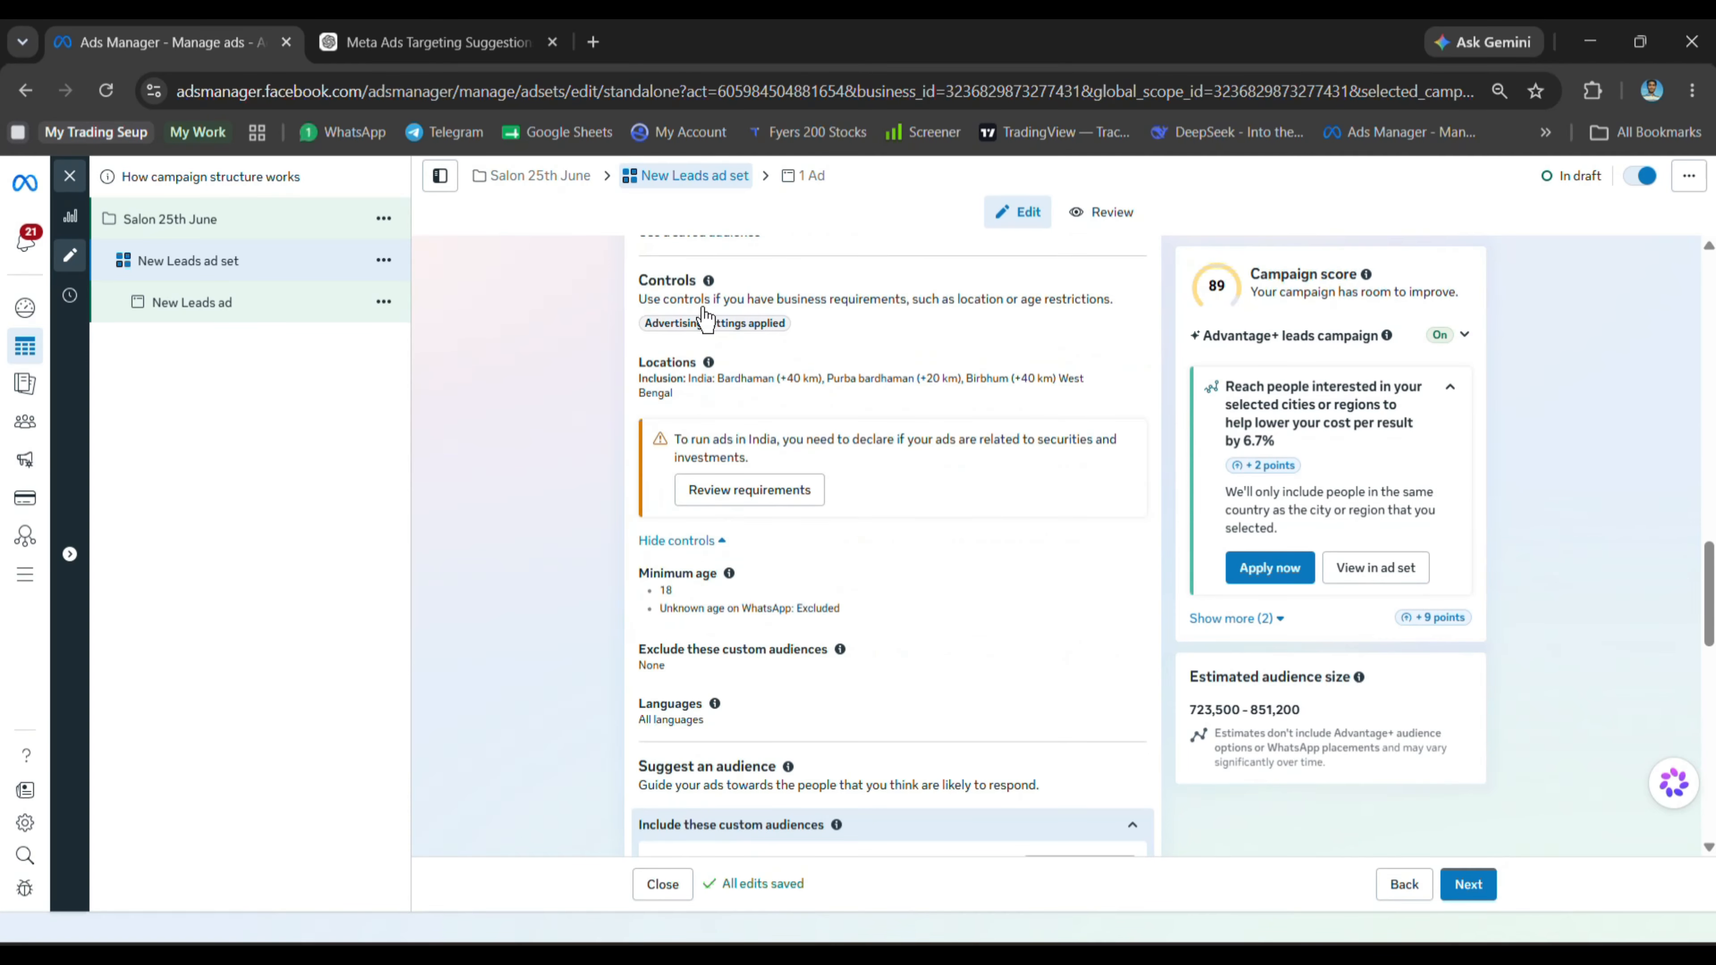
pyautogui.scroll(-3, 793, 606)
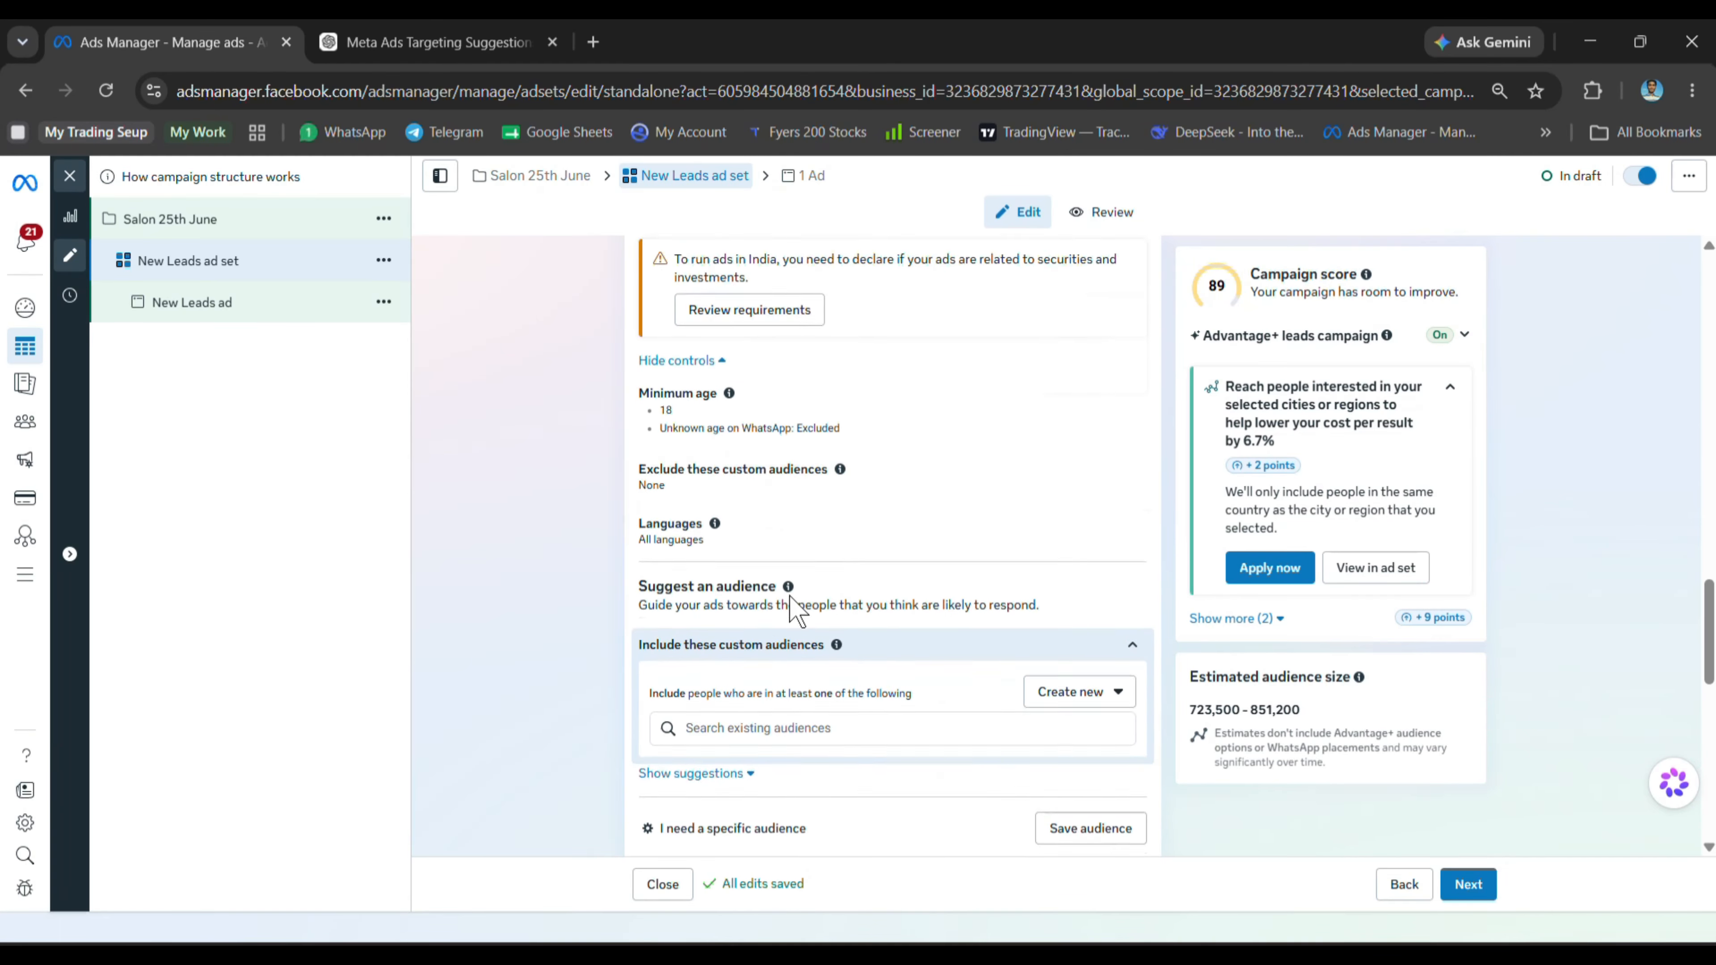
pyautogui.scroll(-3, 800, 544)
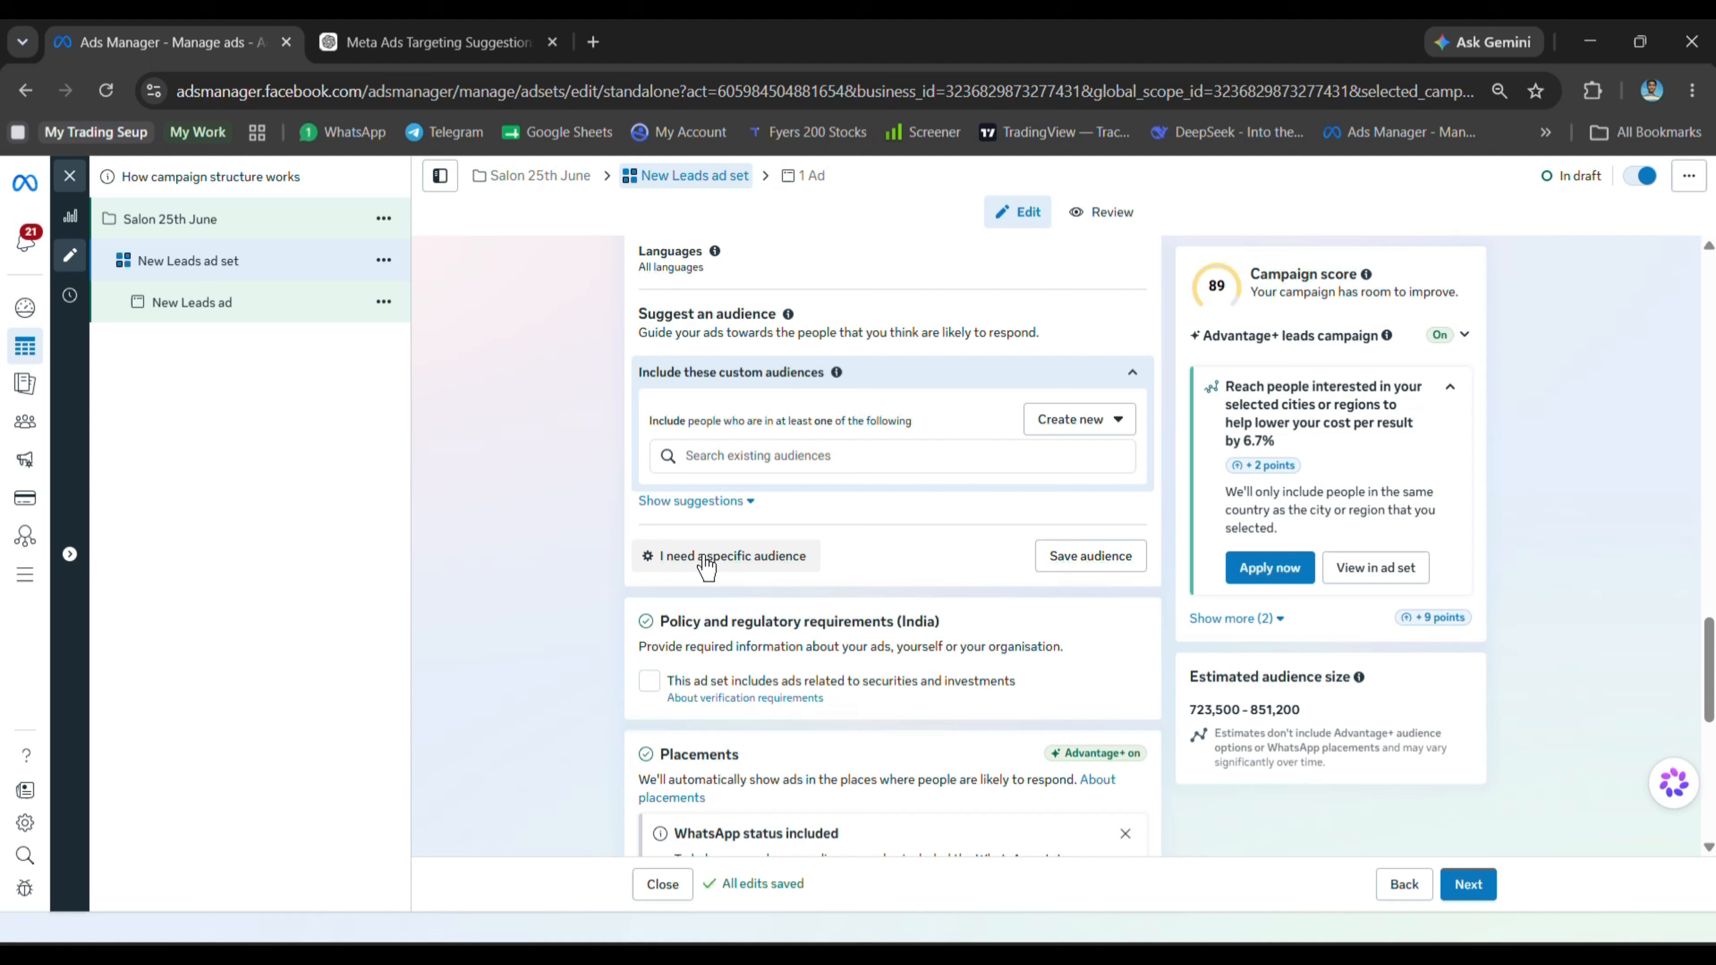
pyautogui.click(710, 504)
pyautogui.scroll(-3, 877, 507)
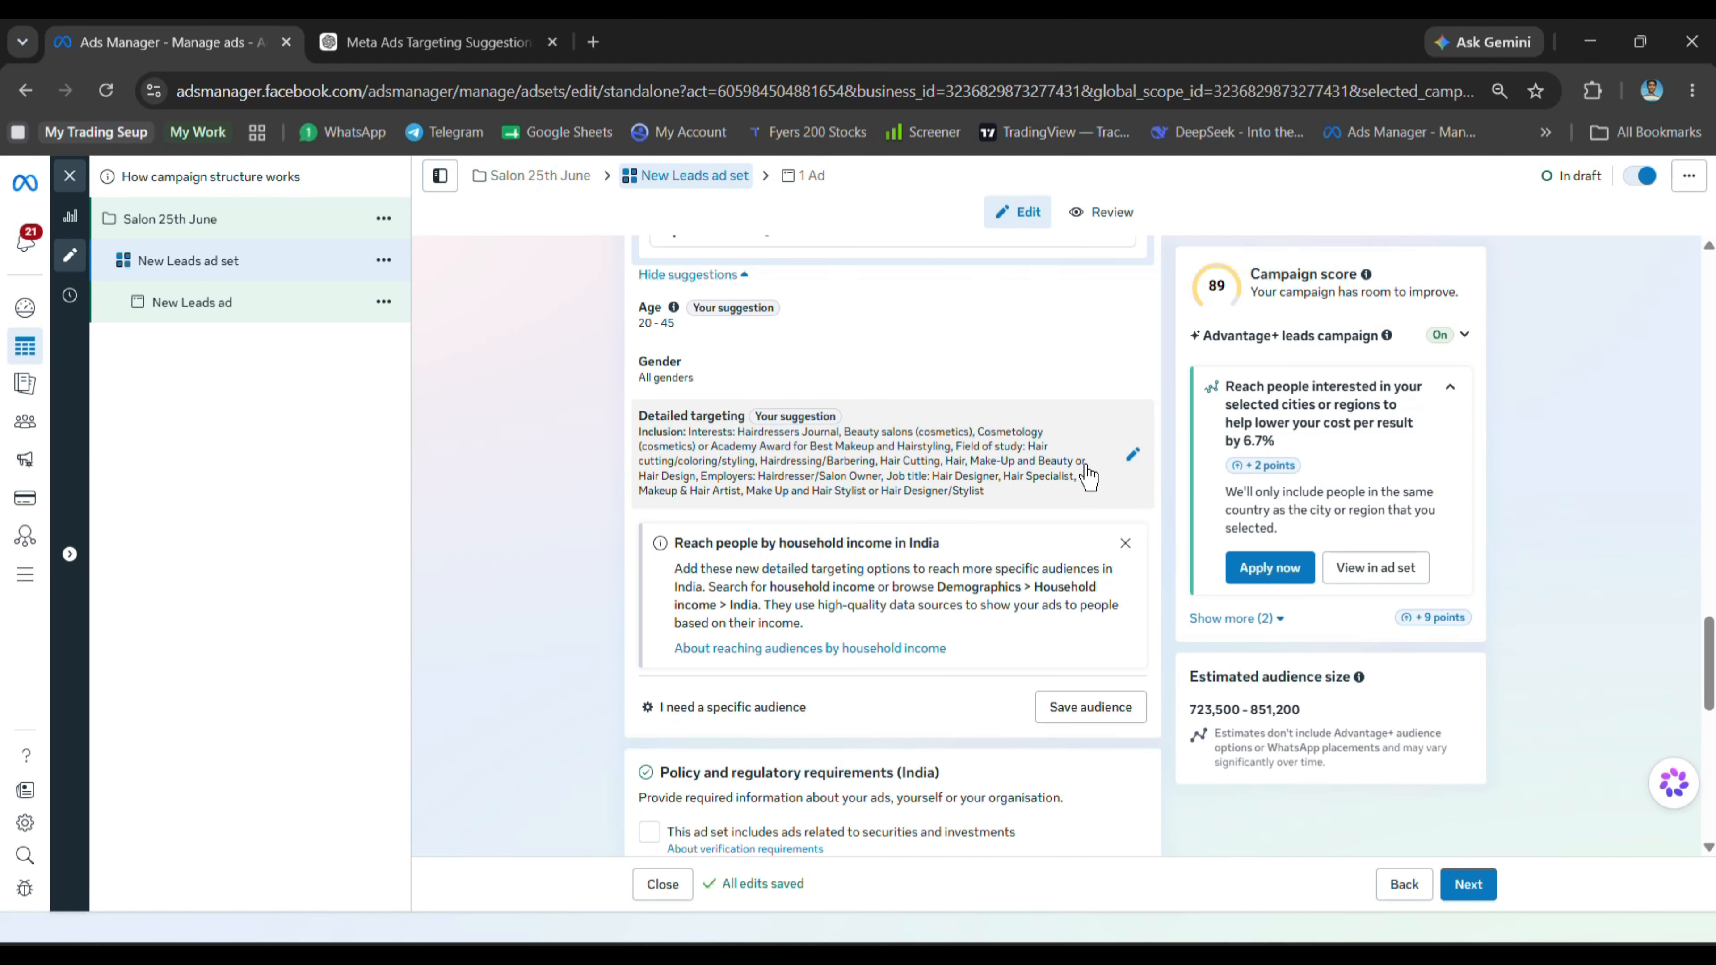
pyautogui.scroll(-5, 851, 505)
pyautogui.scroll(-7, 849, 506)
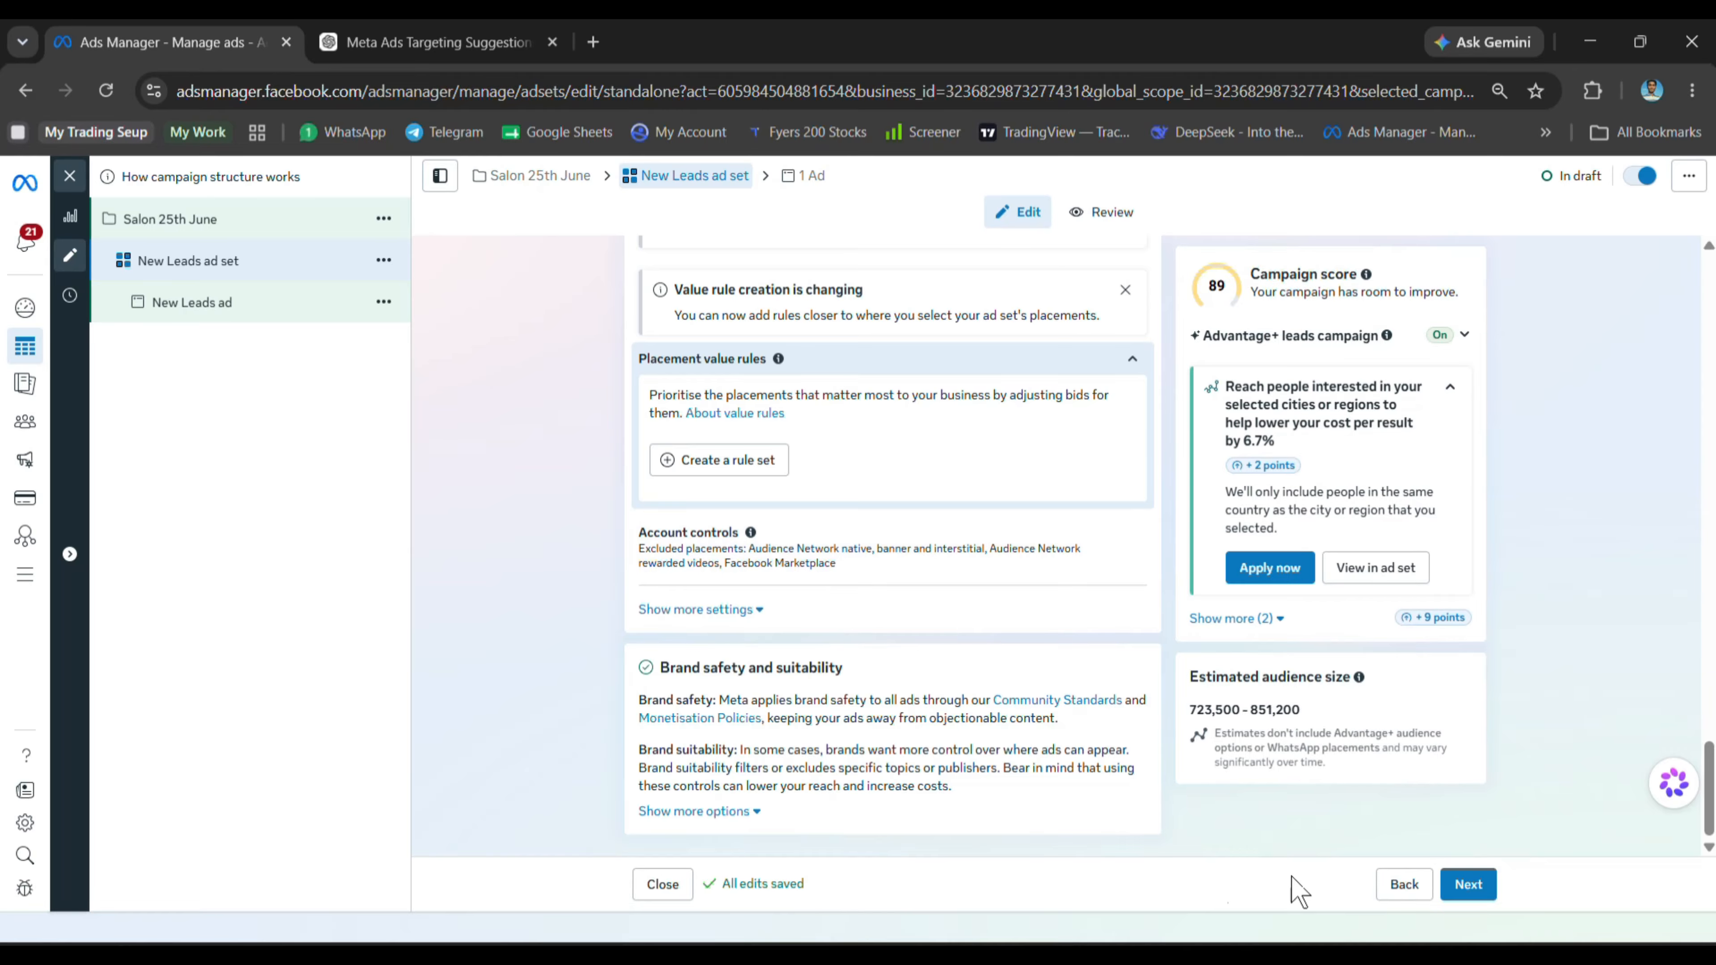
pyautogui.click(1467, 884)
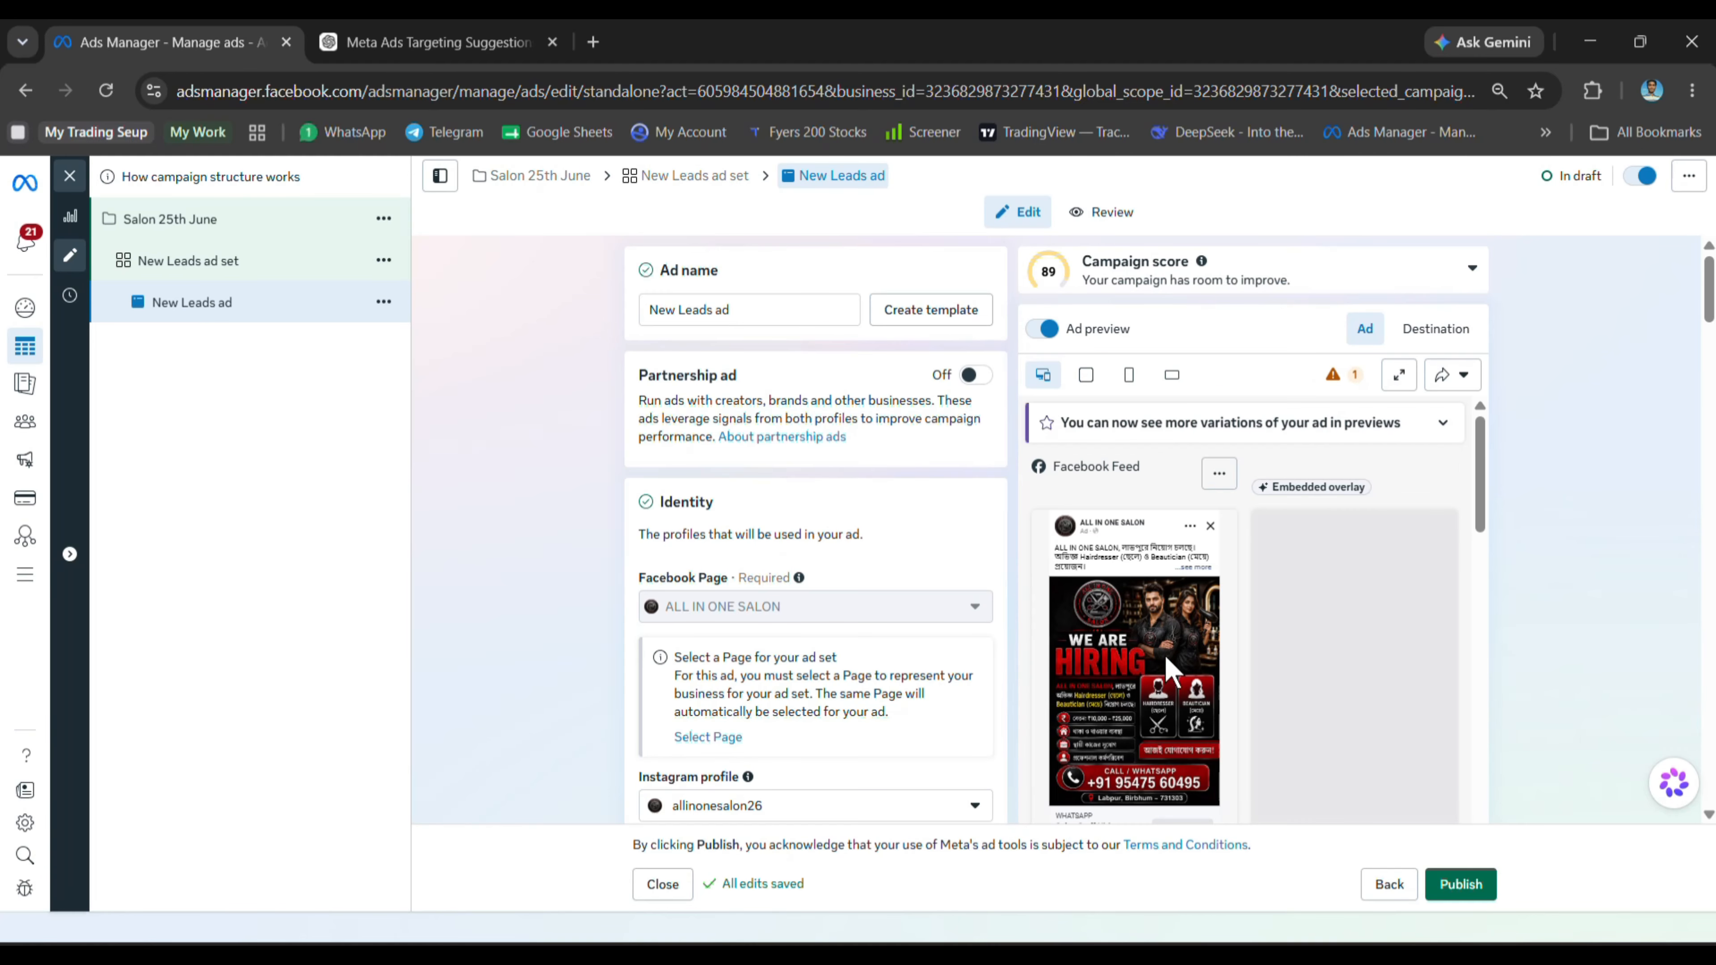
# Check the New Leads ad's identity, media, texts and tracking, and publish the campaign
pyautogui.scroll(-7, 749, 392)
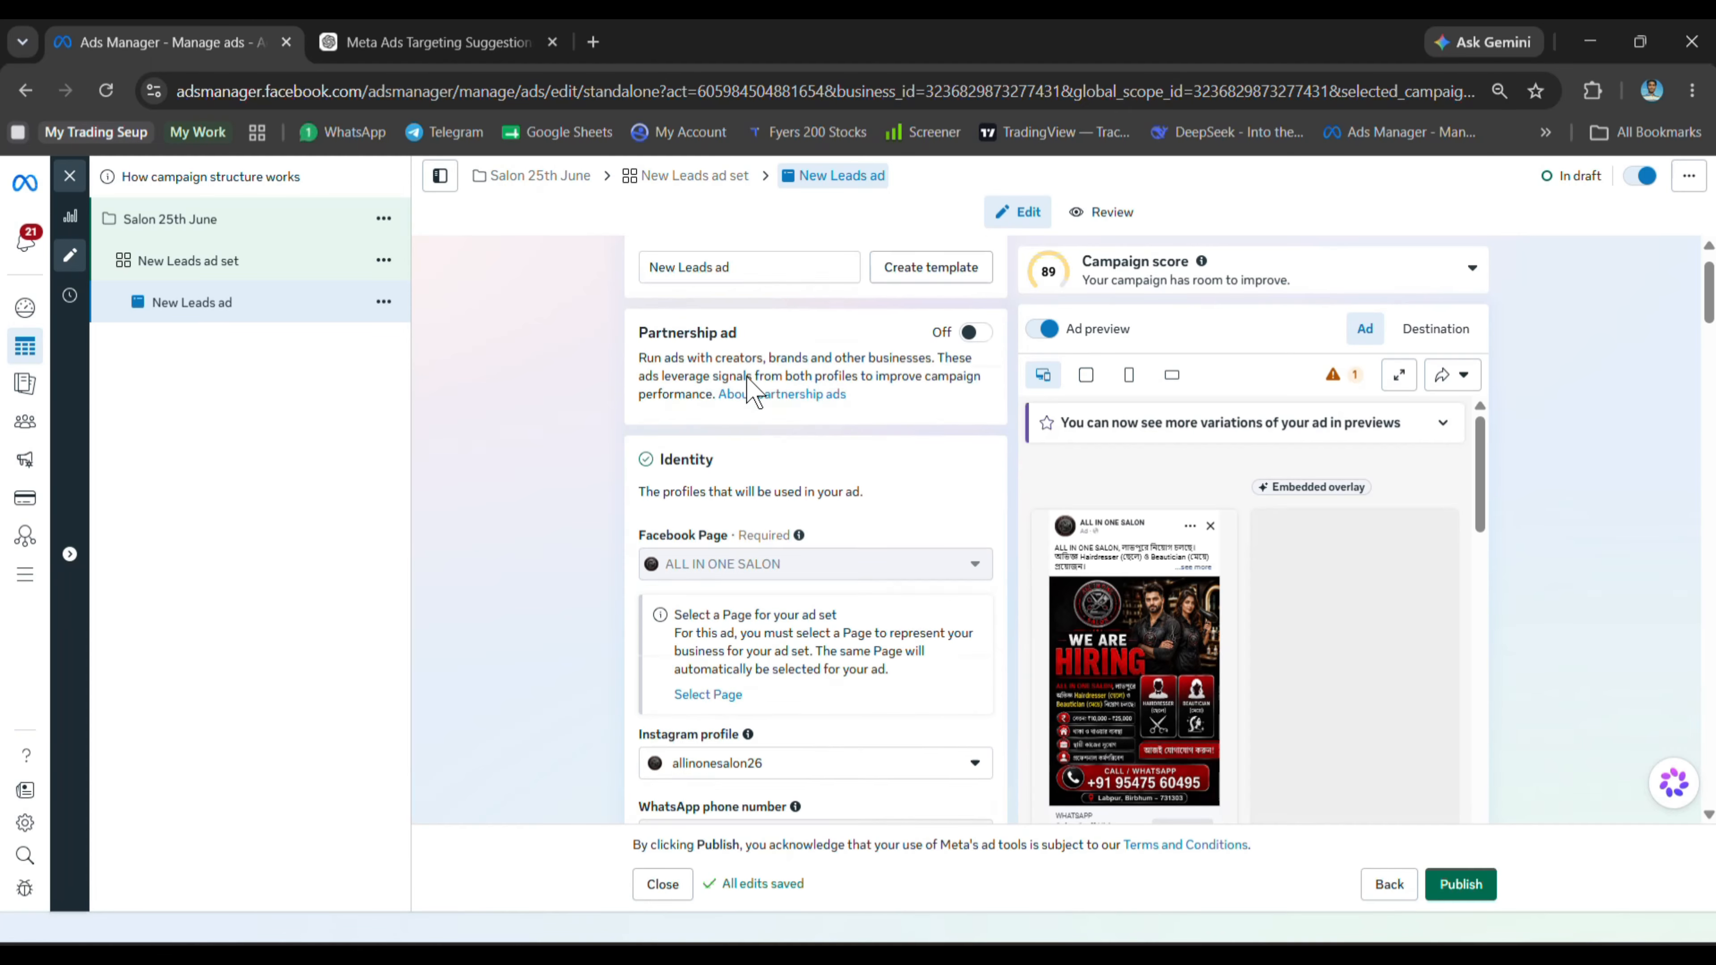
pyautogui.scroll(-18, 750, 392)
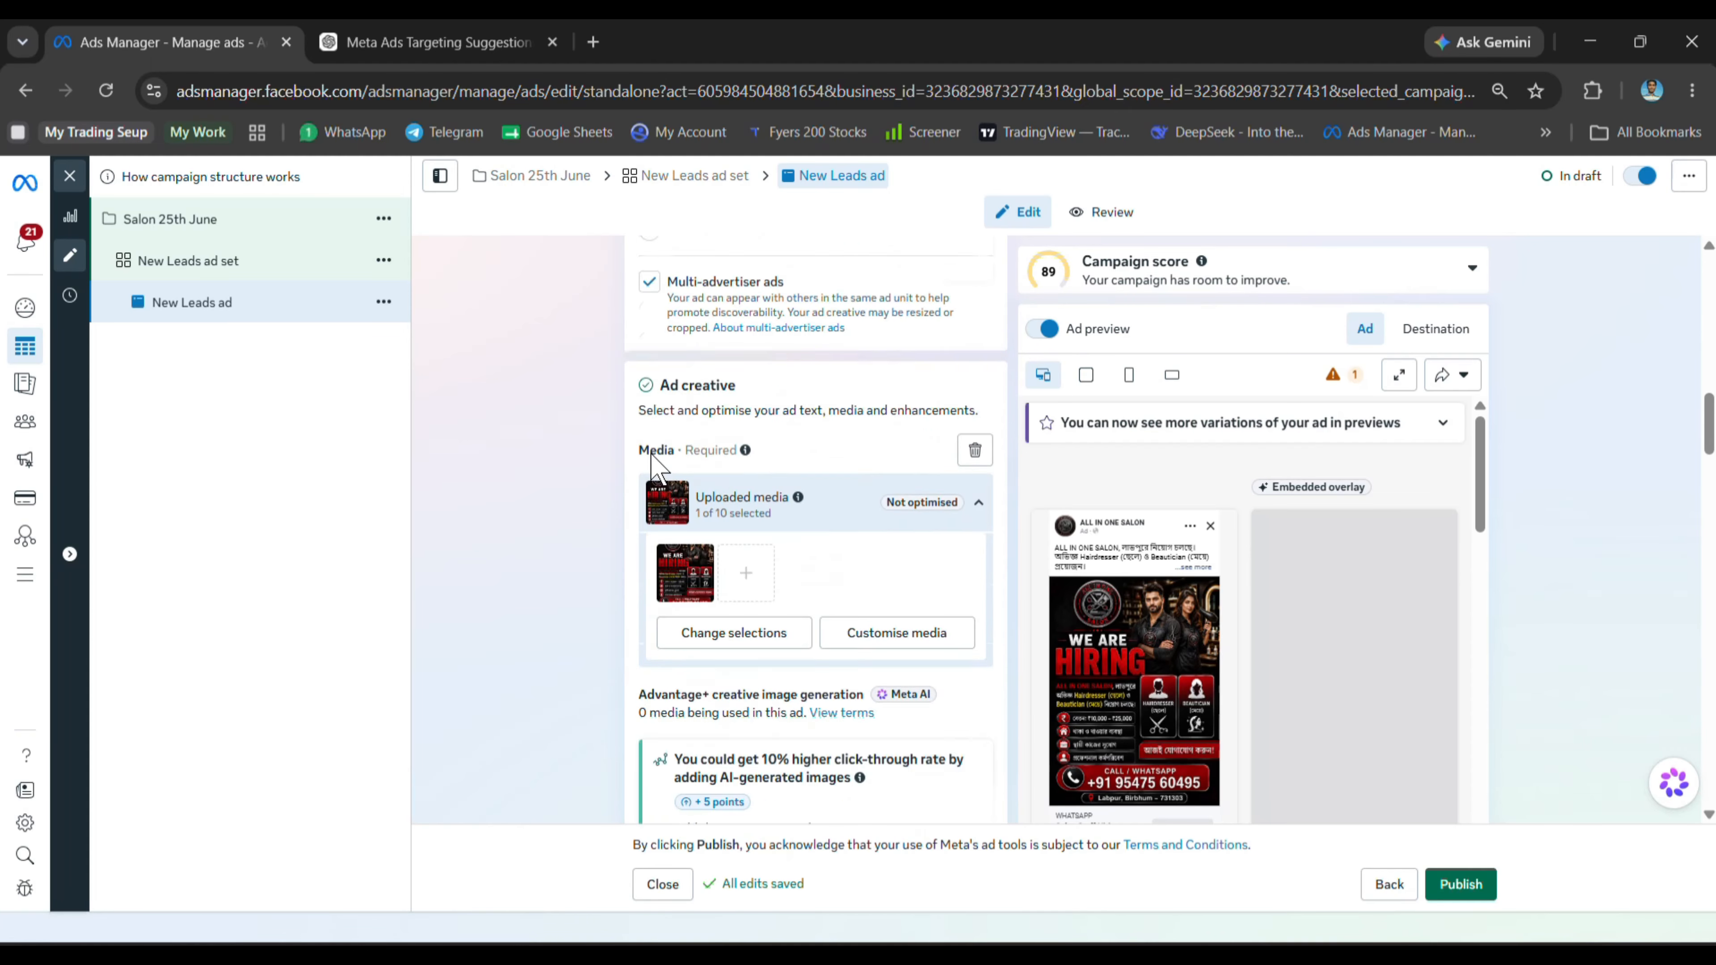
pyautogui.scroll(-5, 594, 487)
pyautogui.scroll(7, 594, 487)
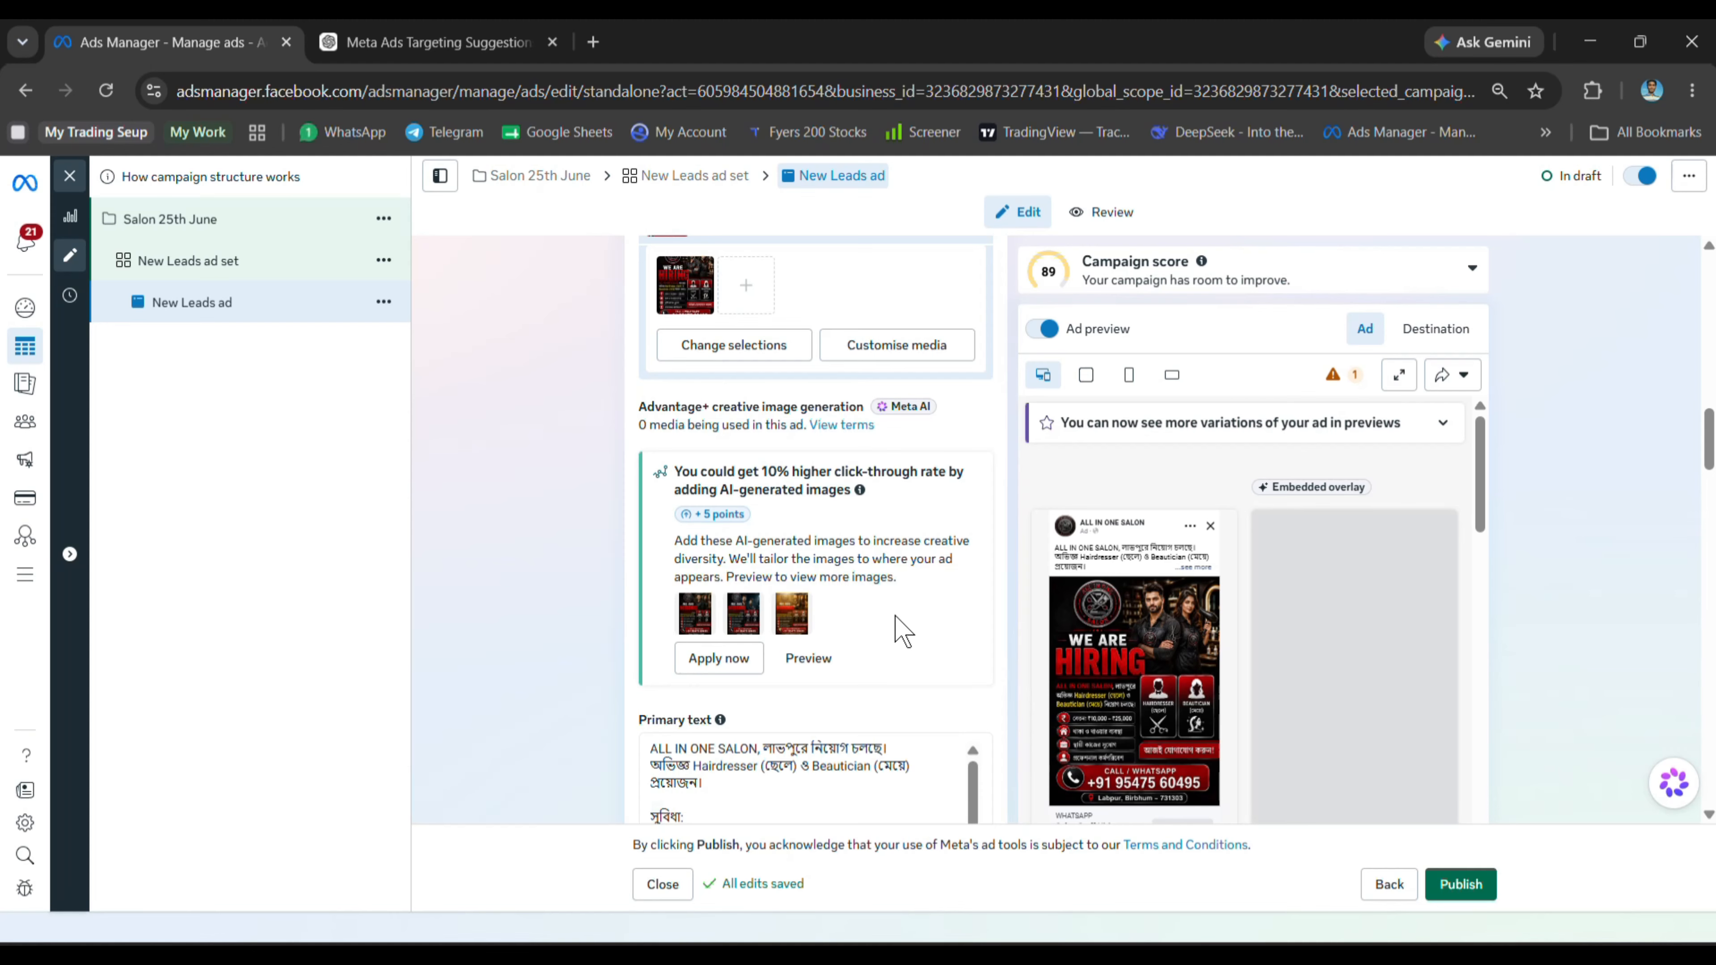
pyautogui.scroll(-15, 903, 632)
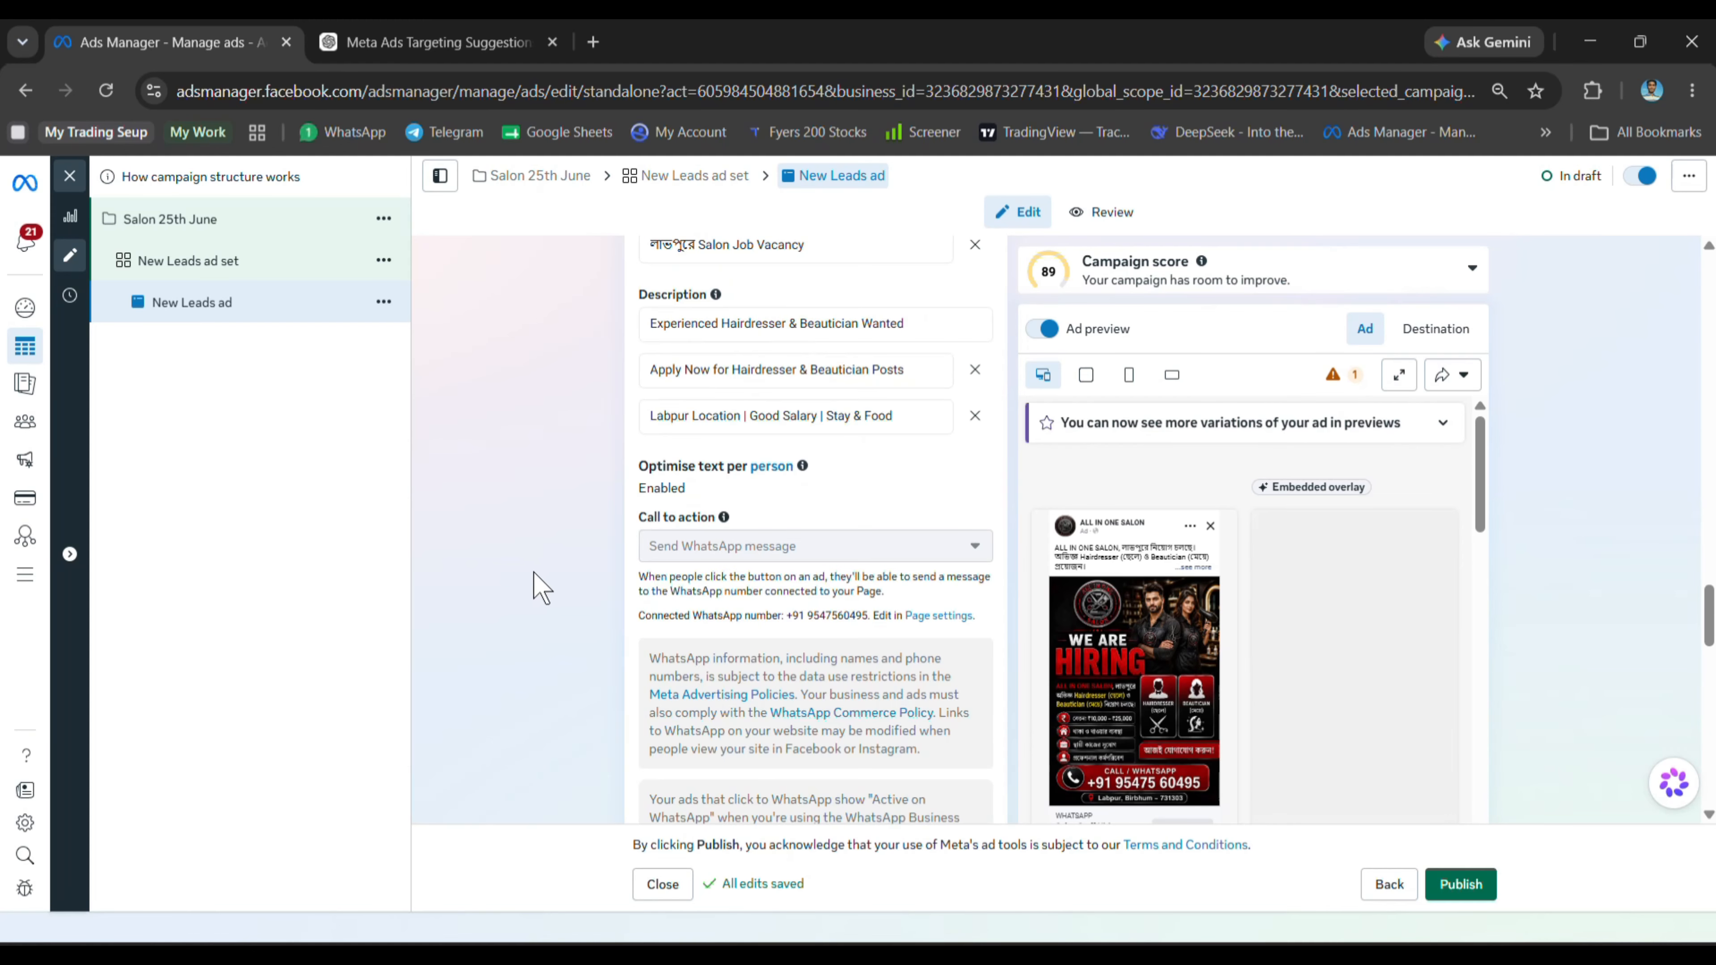
pyautogui.scroll(-5, 533, 572)
pyautogui.scroll(10, 545, 606)
pyautogui.scroll(-6, 544, 605)
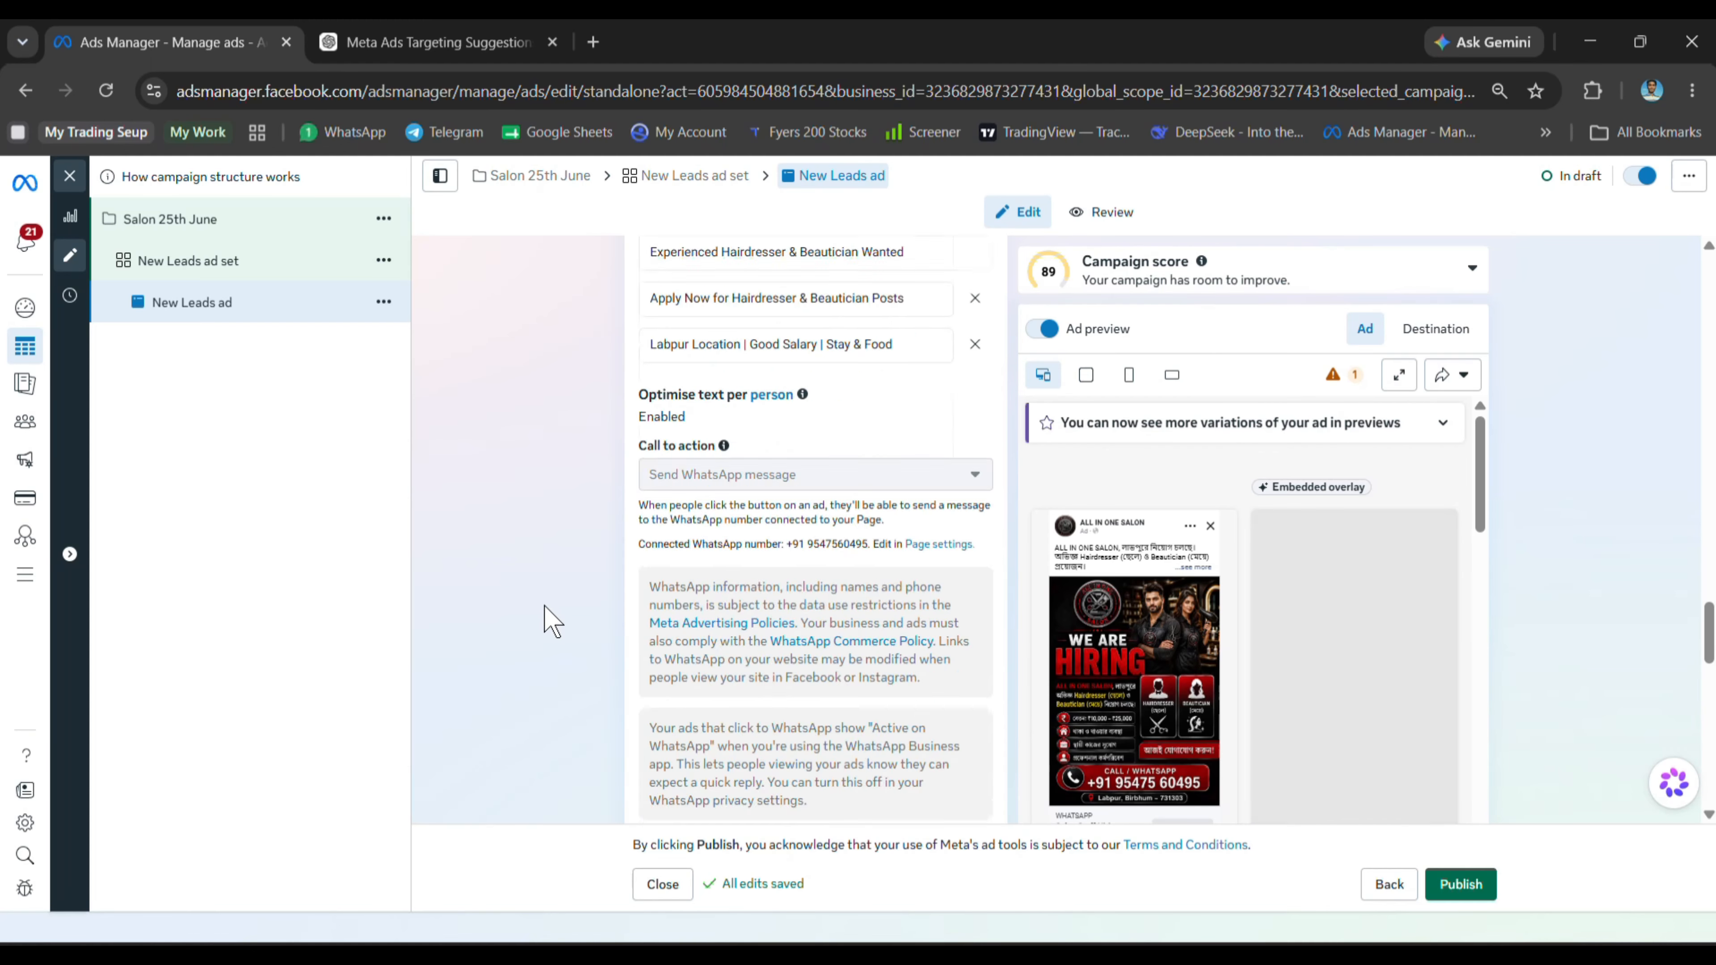
pyautogui.scroll(-10, 545, 621)
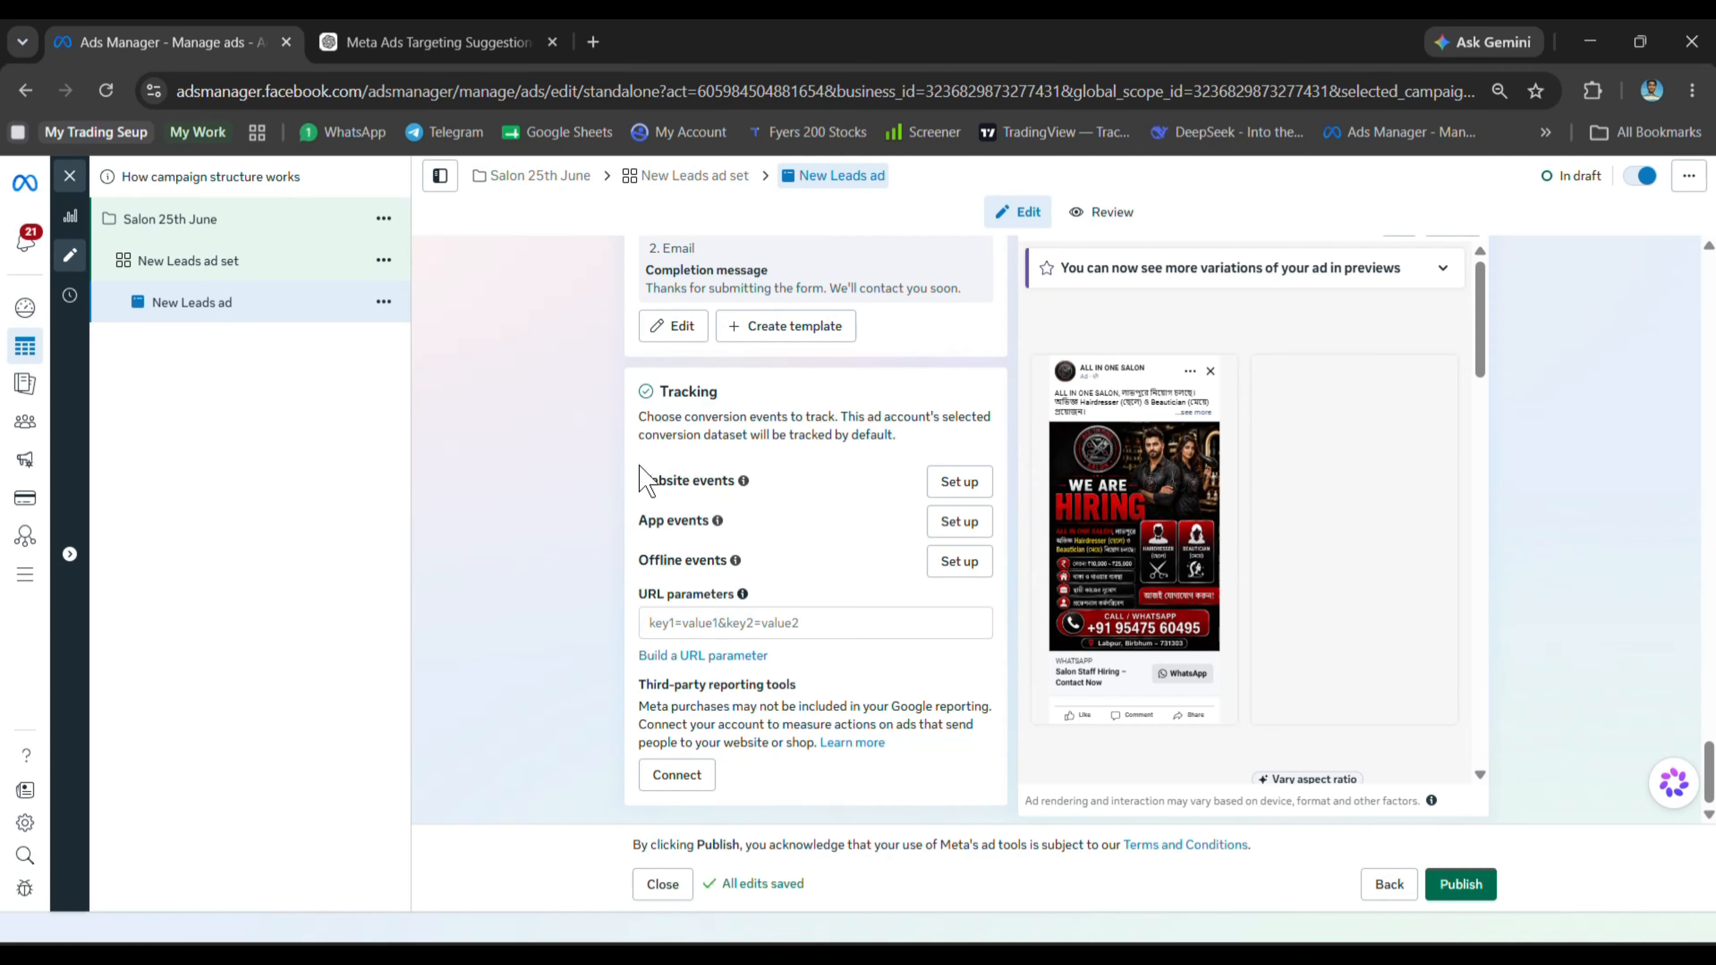
pyautogui.click(1459, 887)
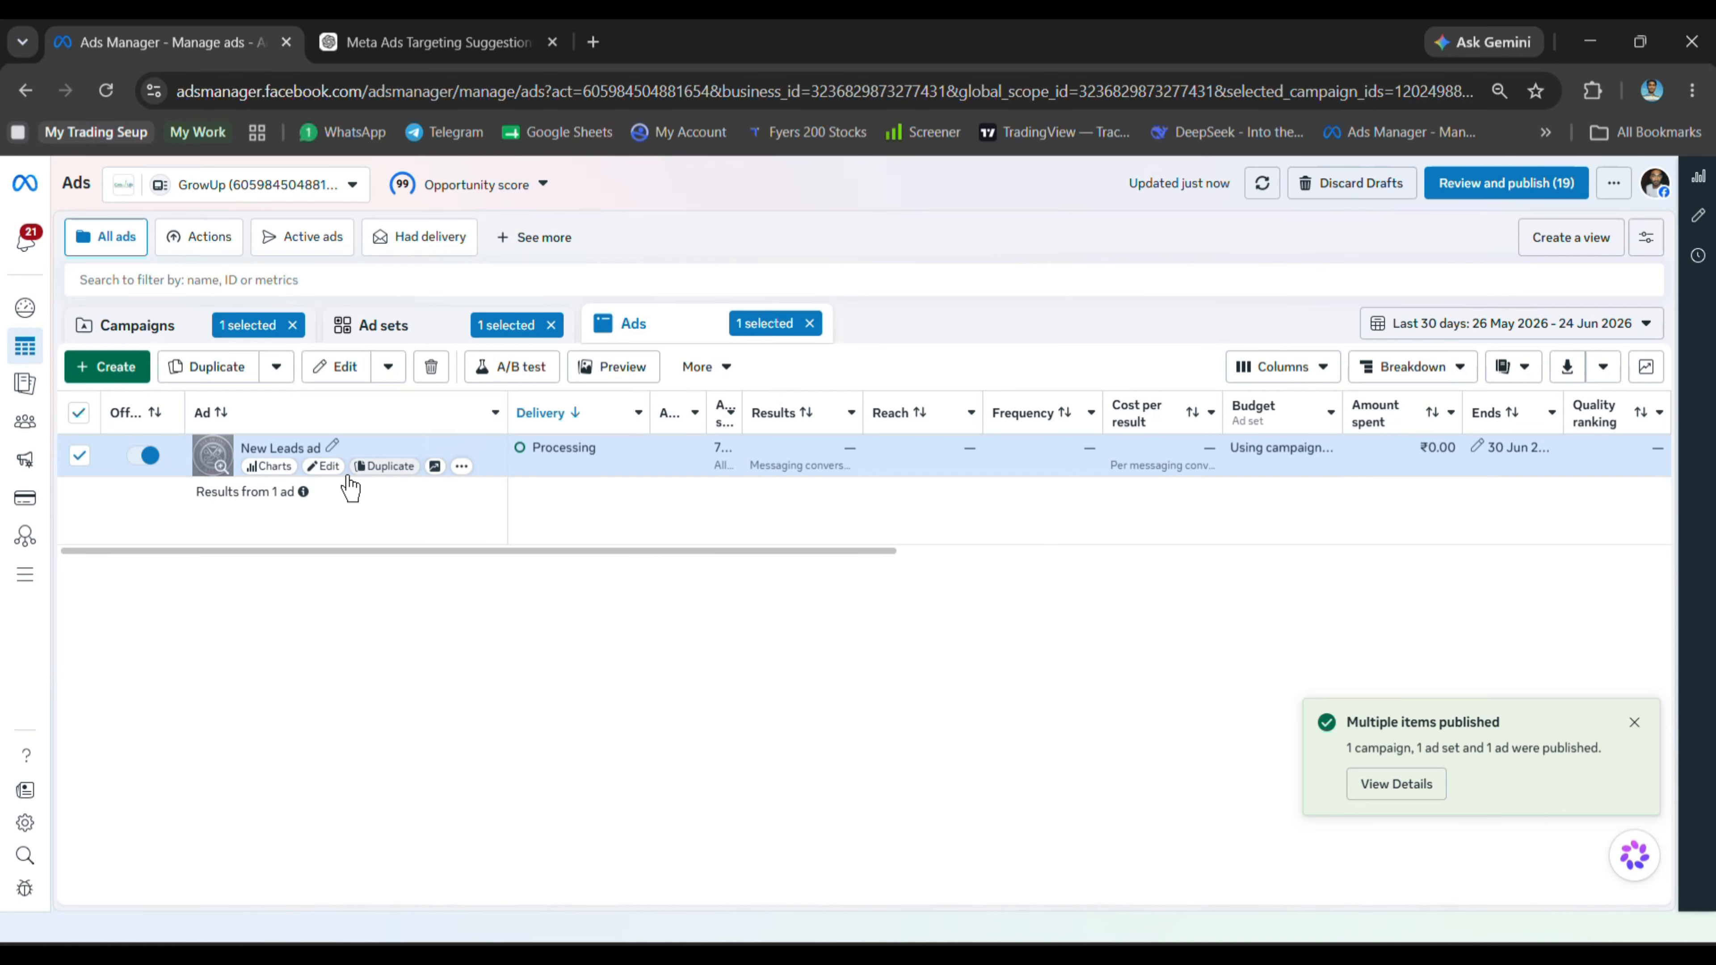
# Reopen the published New Leads ad for editing, dismiss the publishing notice, and check its identity settings
pyautogui.click(325, 467)
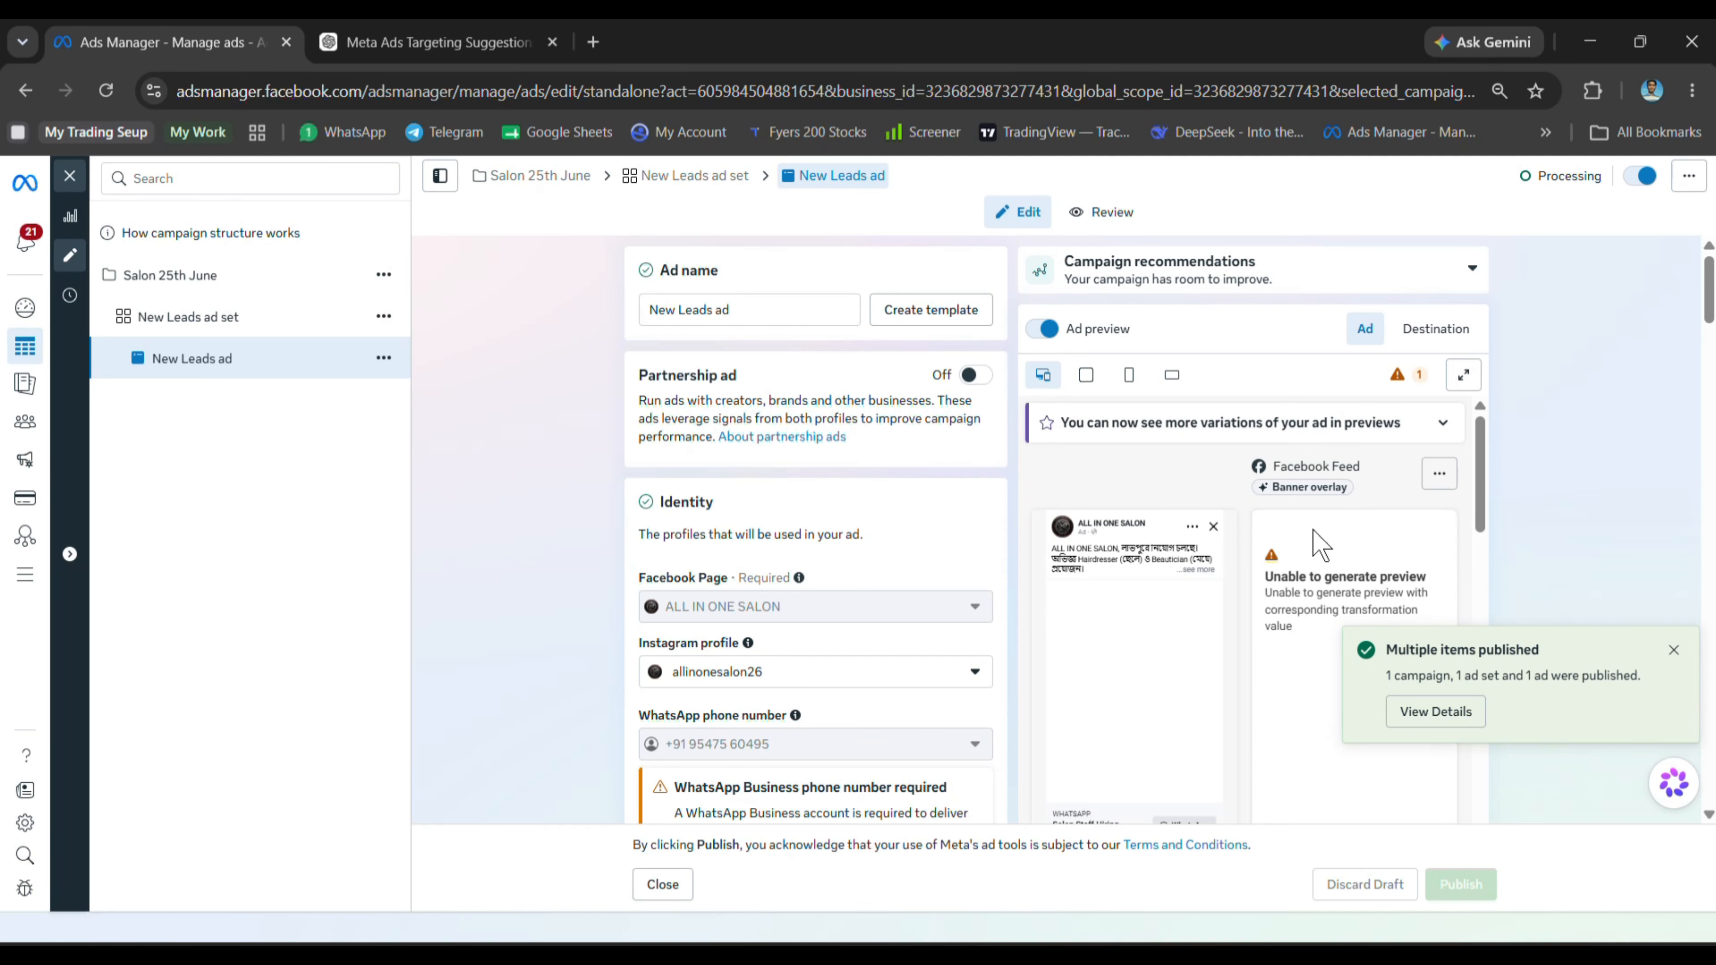
pyautogui.click(1673, 650)
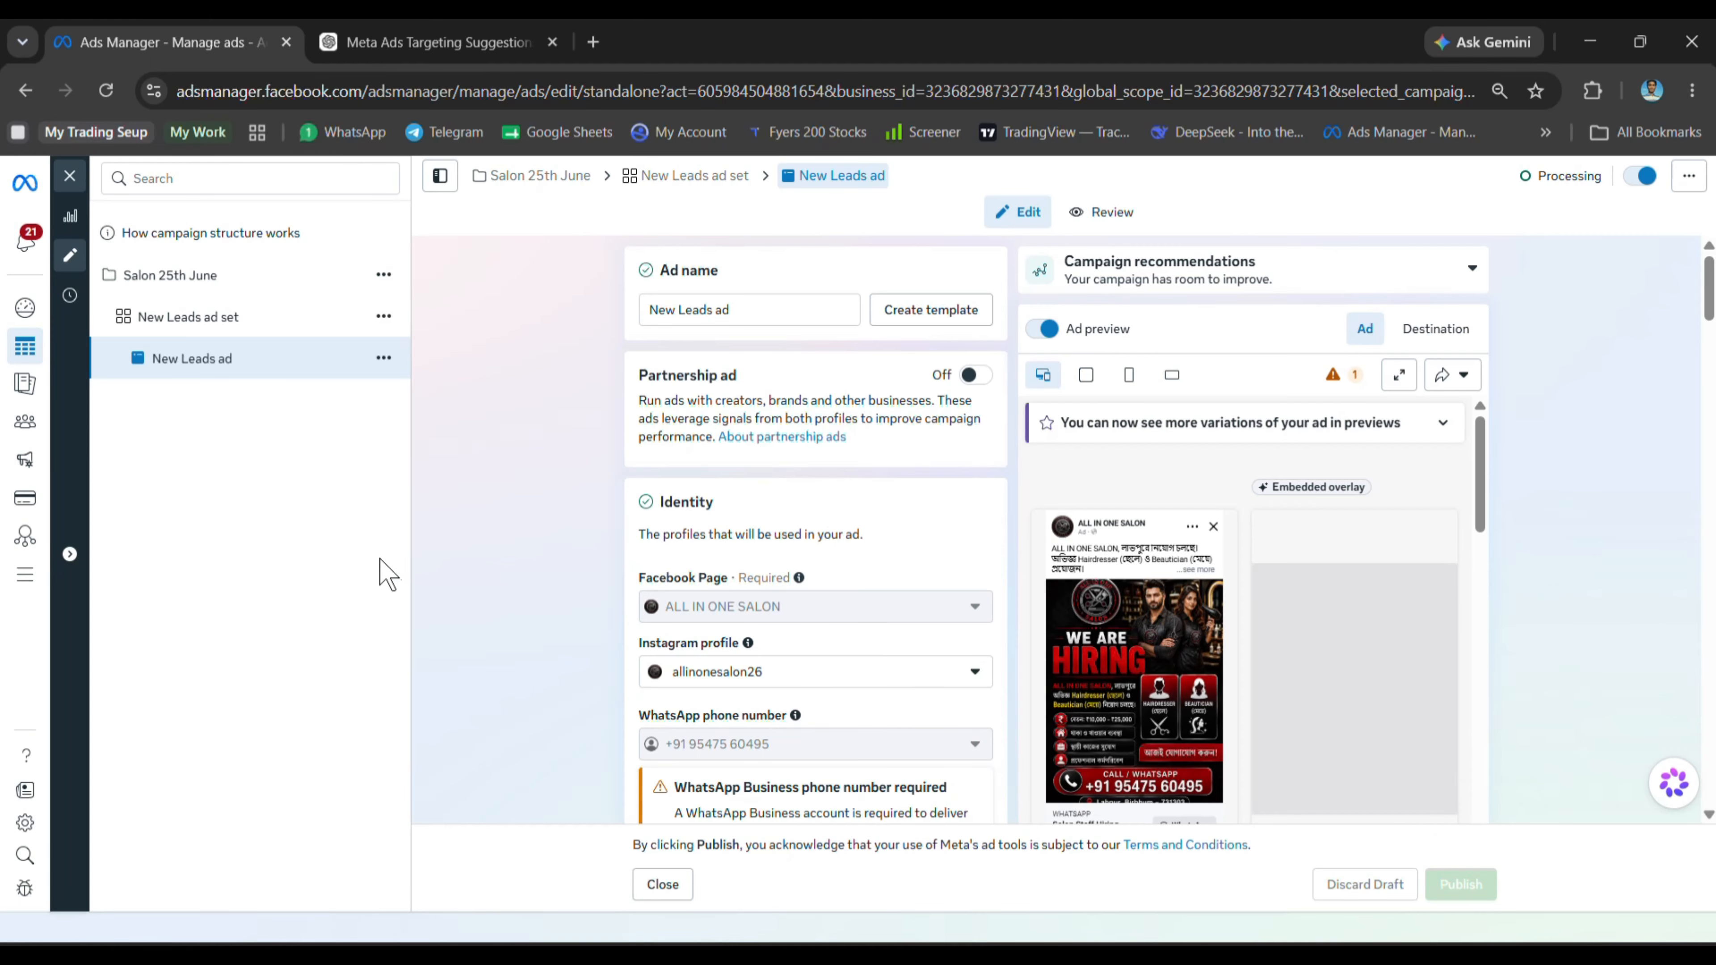
pyautogui.scroll(-3, 954, 567)
pyautogui.scroll(-3, 1114, 574)
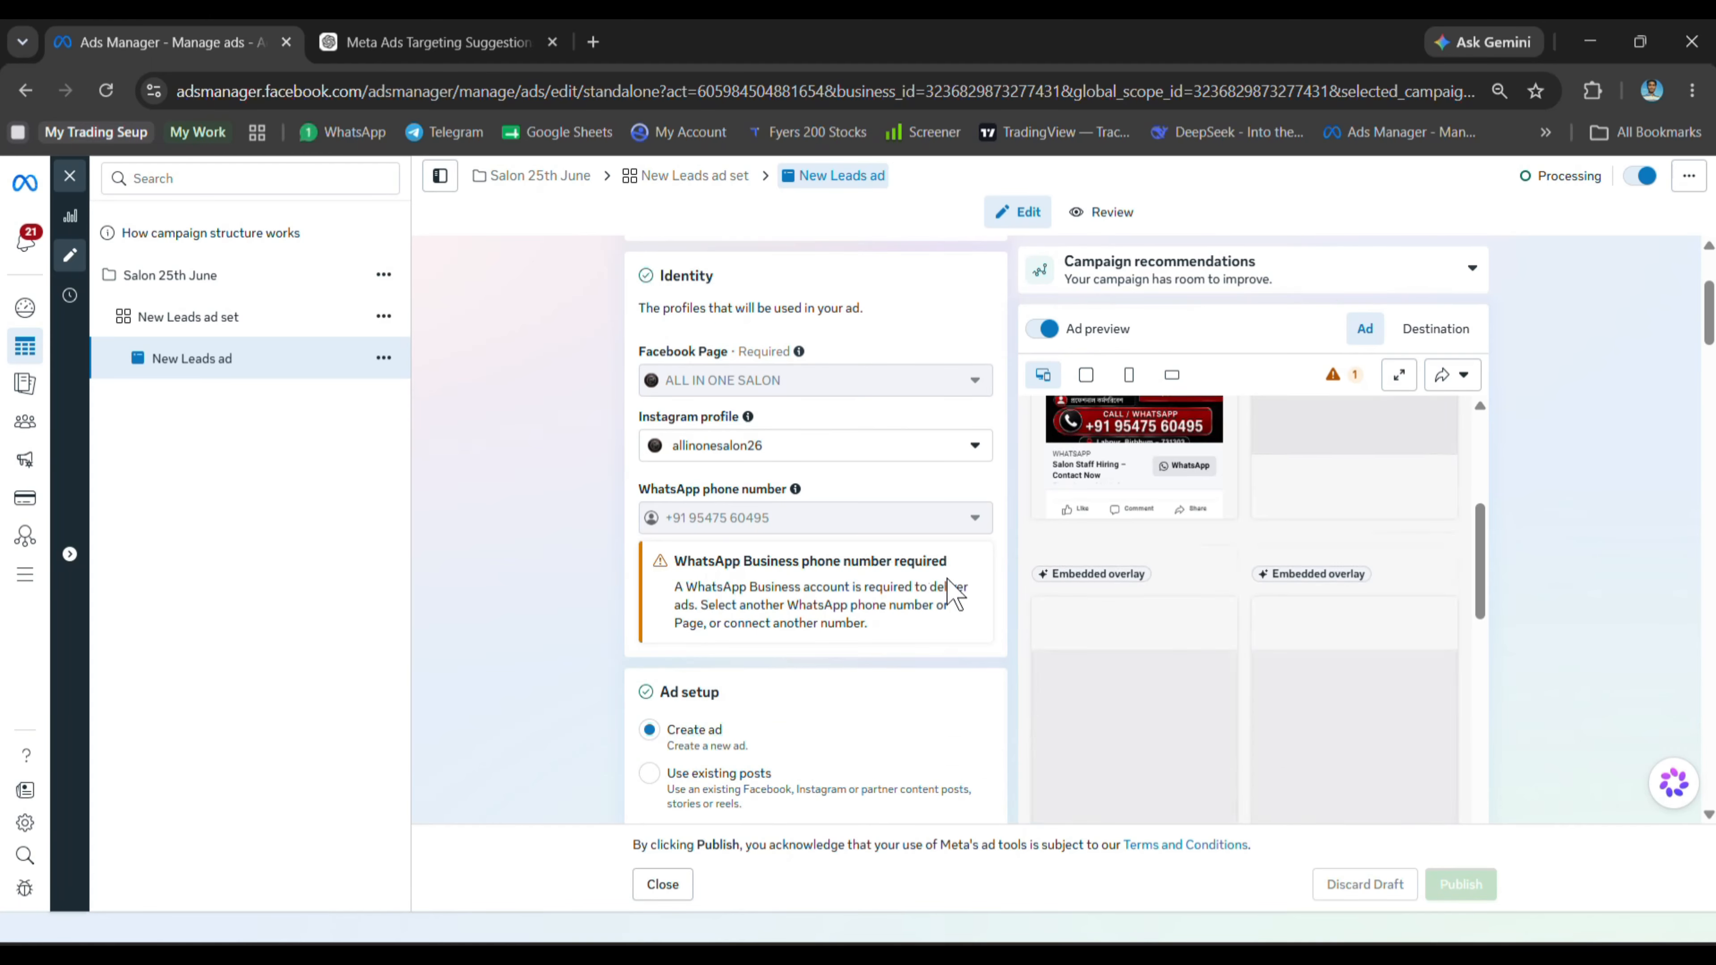
# Review the published New Leads ad's creative enhancements, creative testing, conversation settings, headlines, call to action and primary texts
pyautogui.scroll(-10, 804, 605)
pyautogui.scroll(-10, 771, 614)
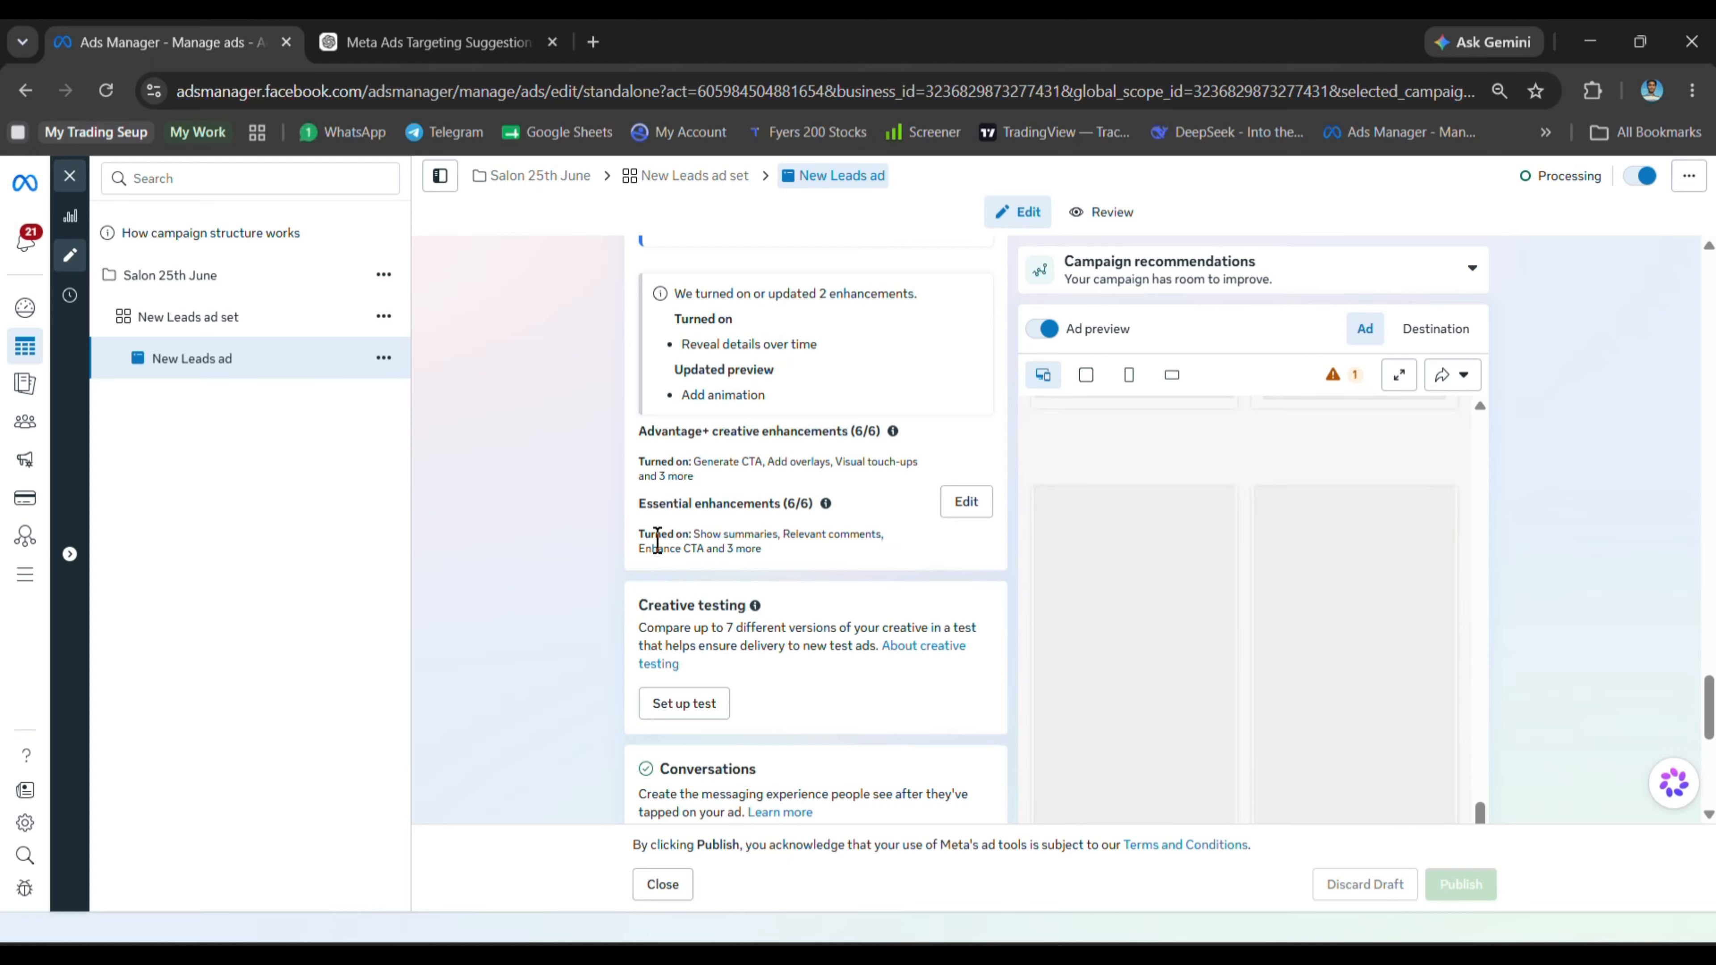
pyautogui.scroll(-10, 651, 582)
pyautogui.scroll(10, 640, 575)
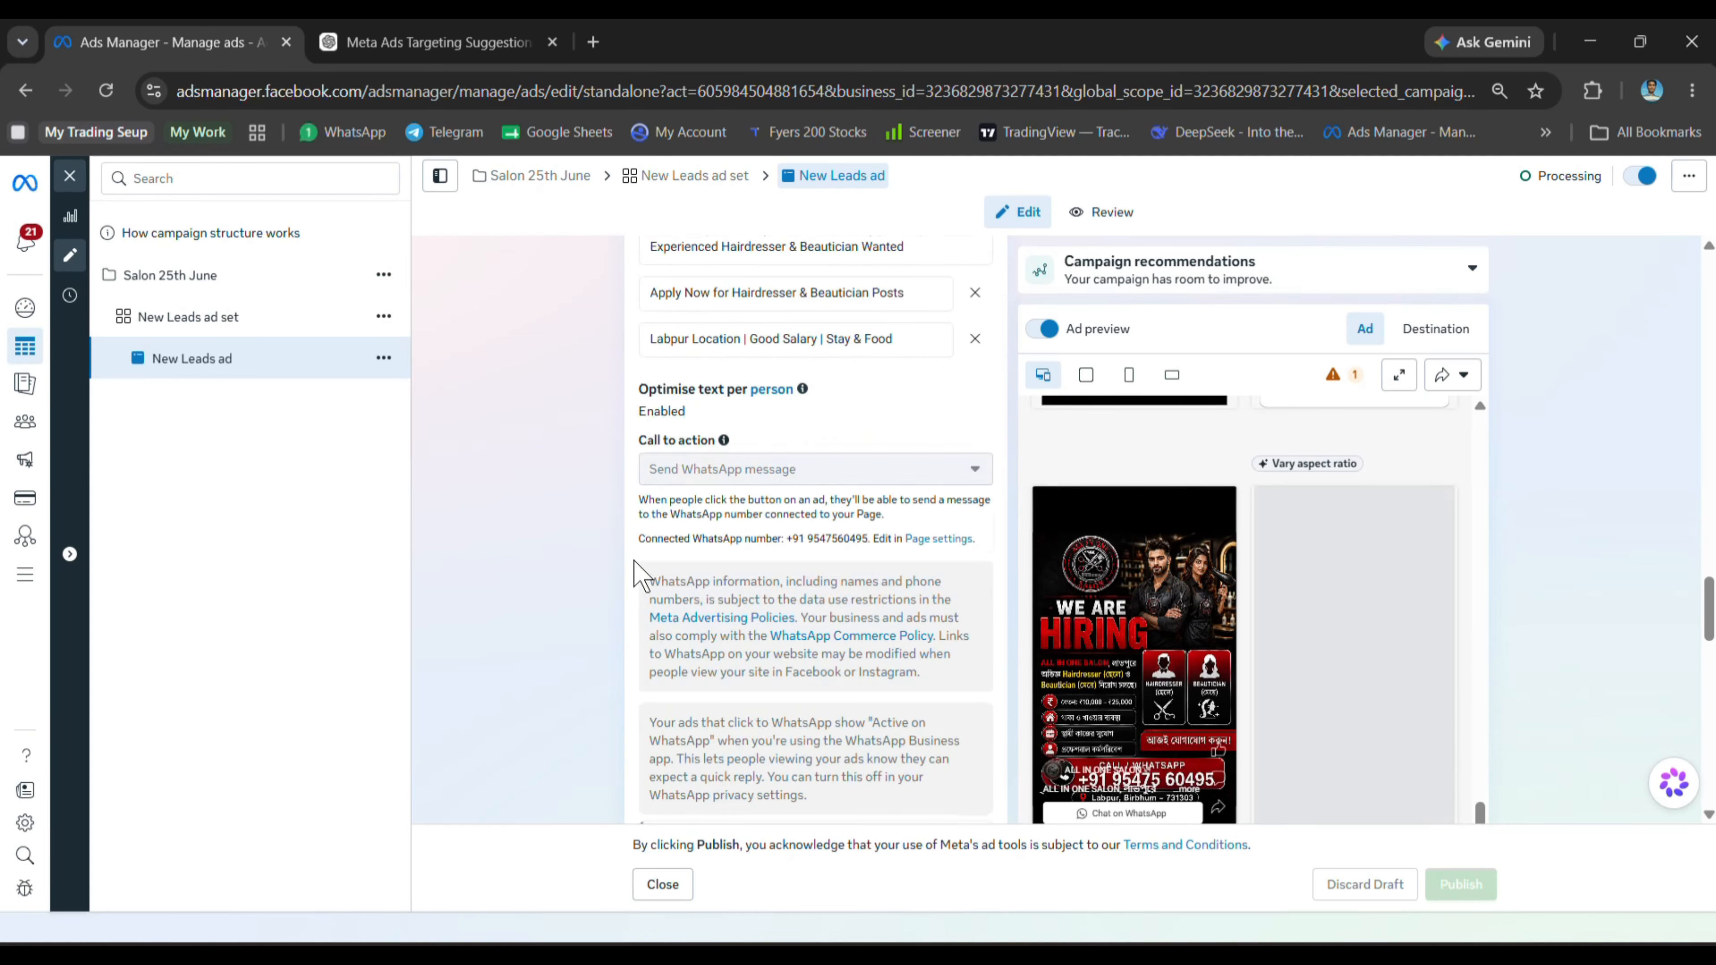
pyautogui.scroll(5, 616, 400)
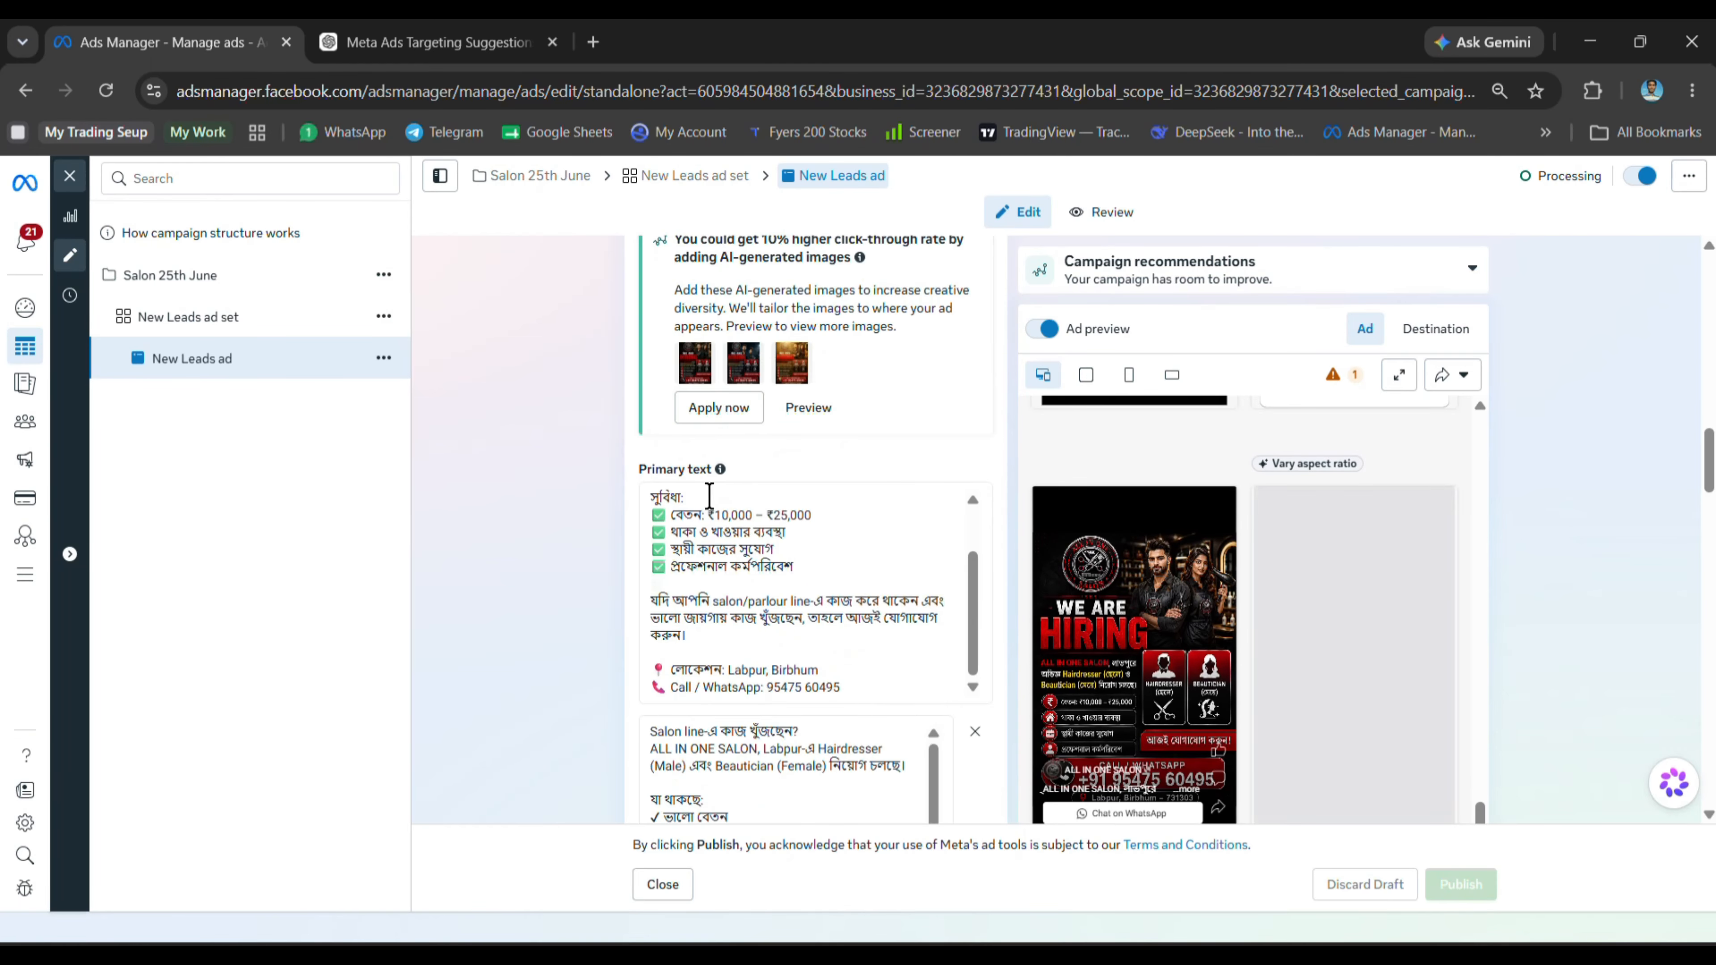
# Open the New Leads ad set and review its conversion, budget scheduling, audience locations, India policy requirements and placements
pyautogui.click(226, 329)
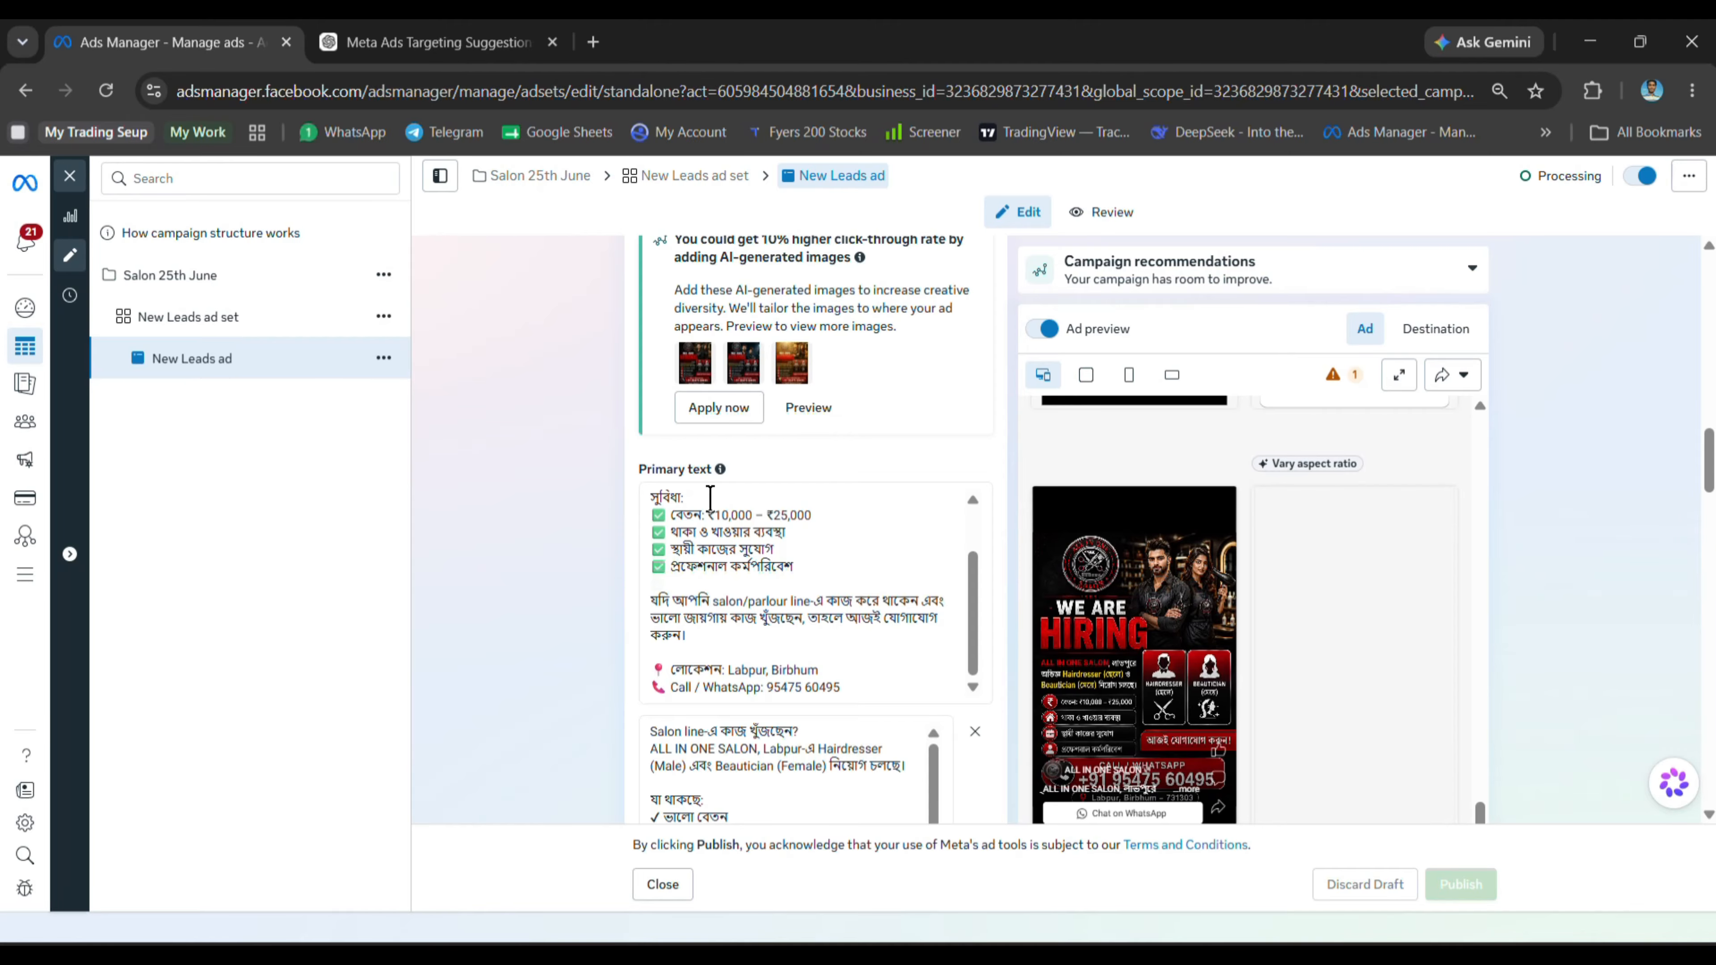
pyautogui.scroll(-10, 593, 478)
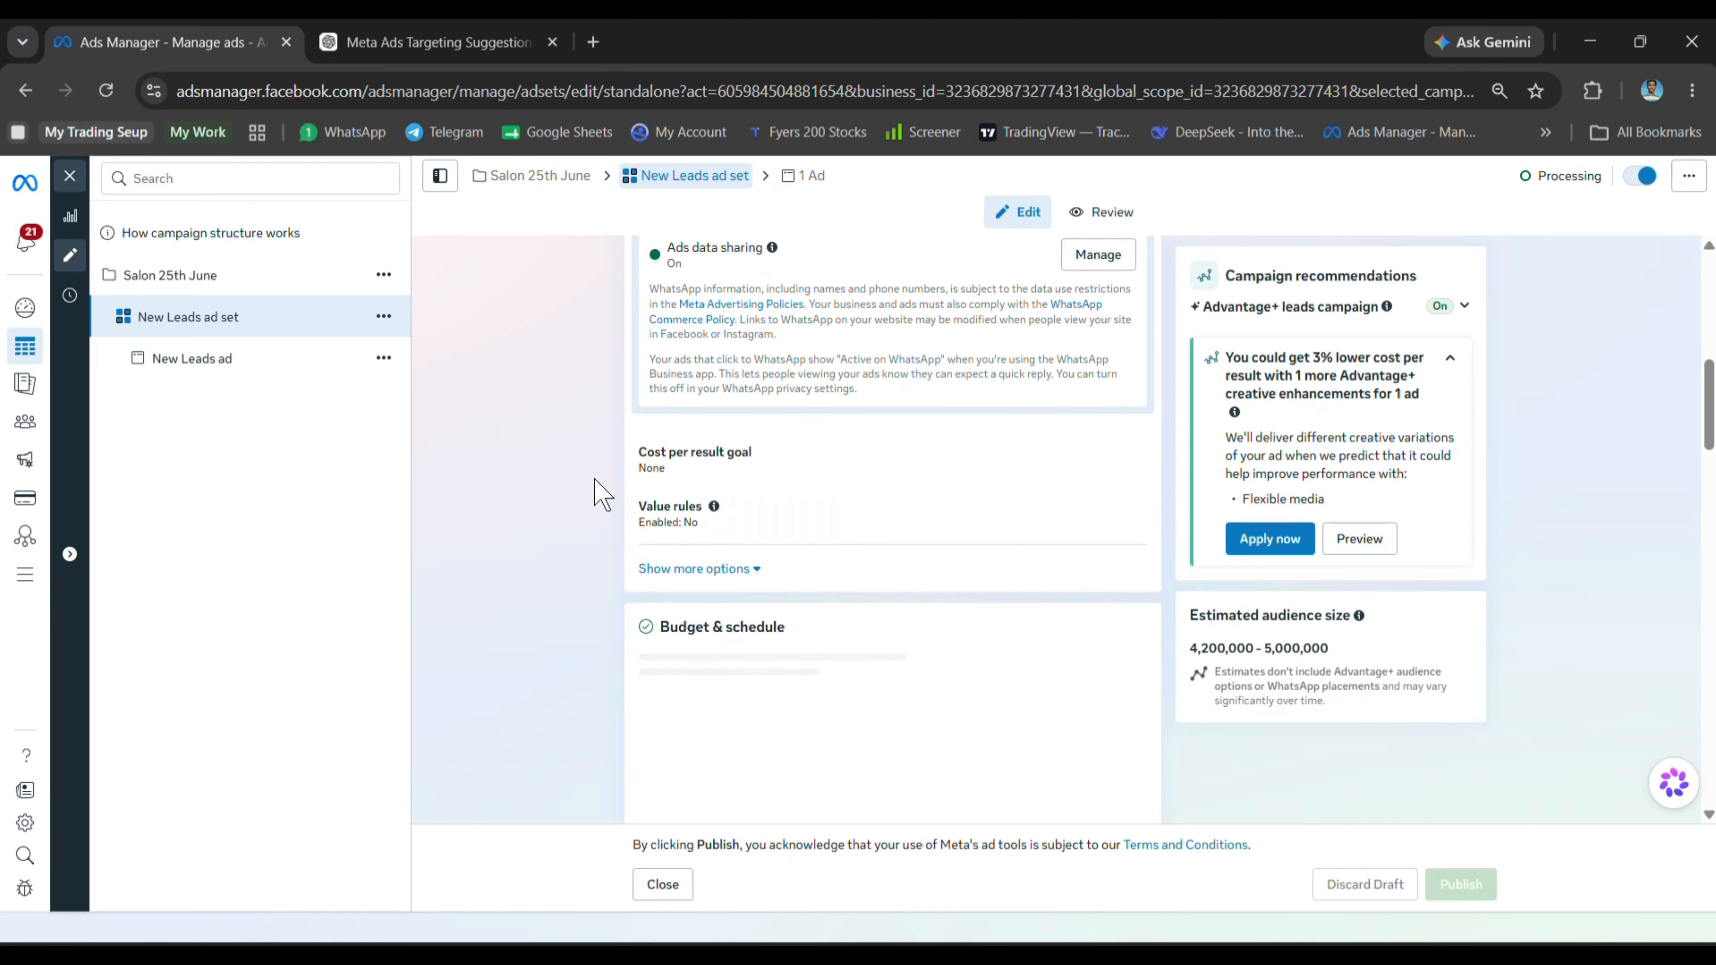
pyautogui.scroll(-5, 584, 480)
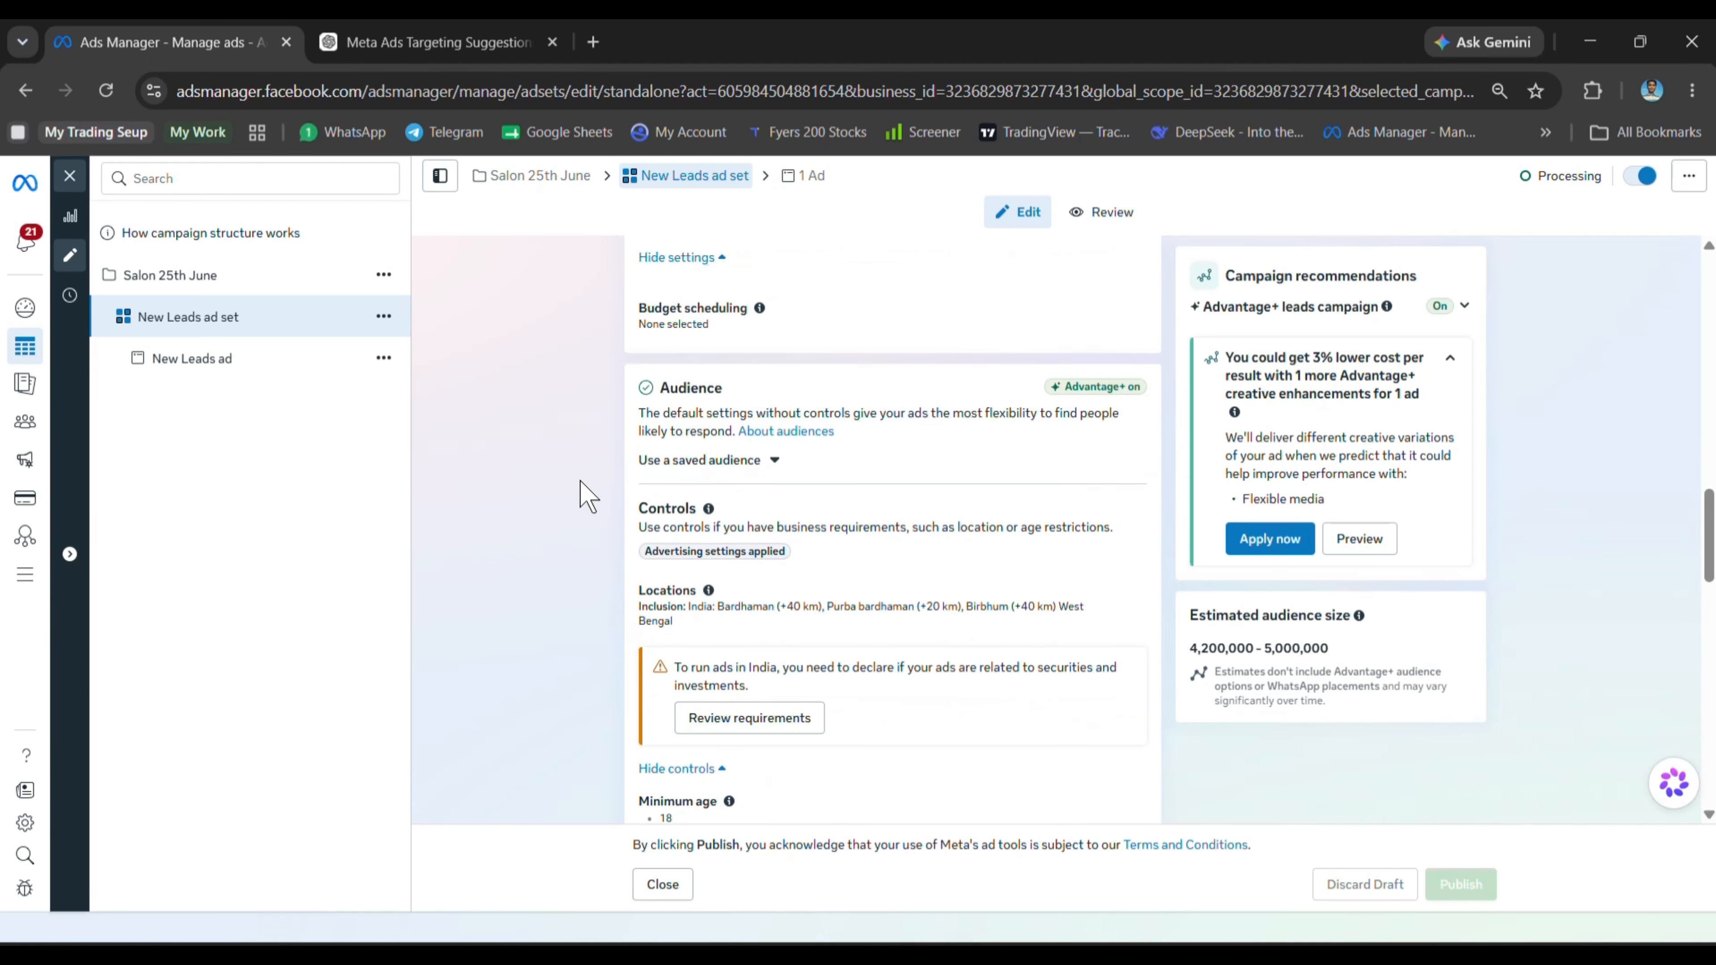
pyautogui.scroll(5, 581, 480)
pyautogui.scroll(-10, 579, 481)
pyautogui.scroll(-10, 548, 527)
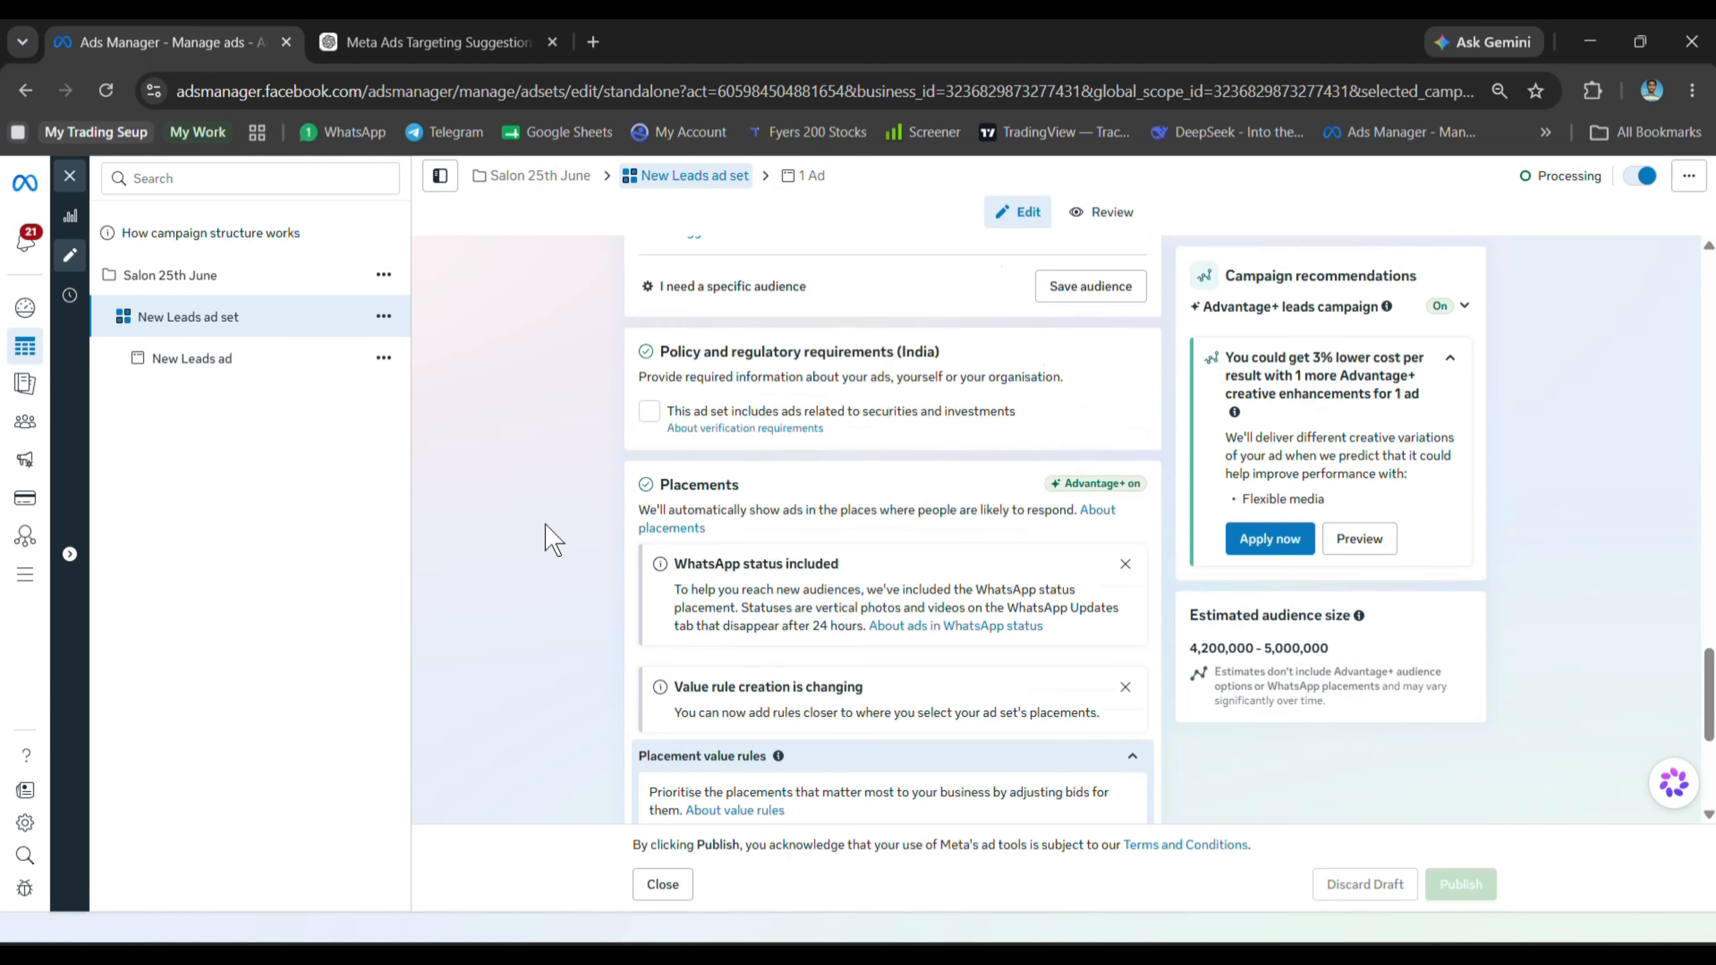
pyautogui.scroll(20, 550, 538)
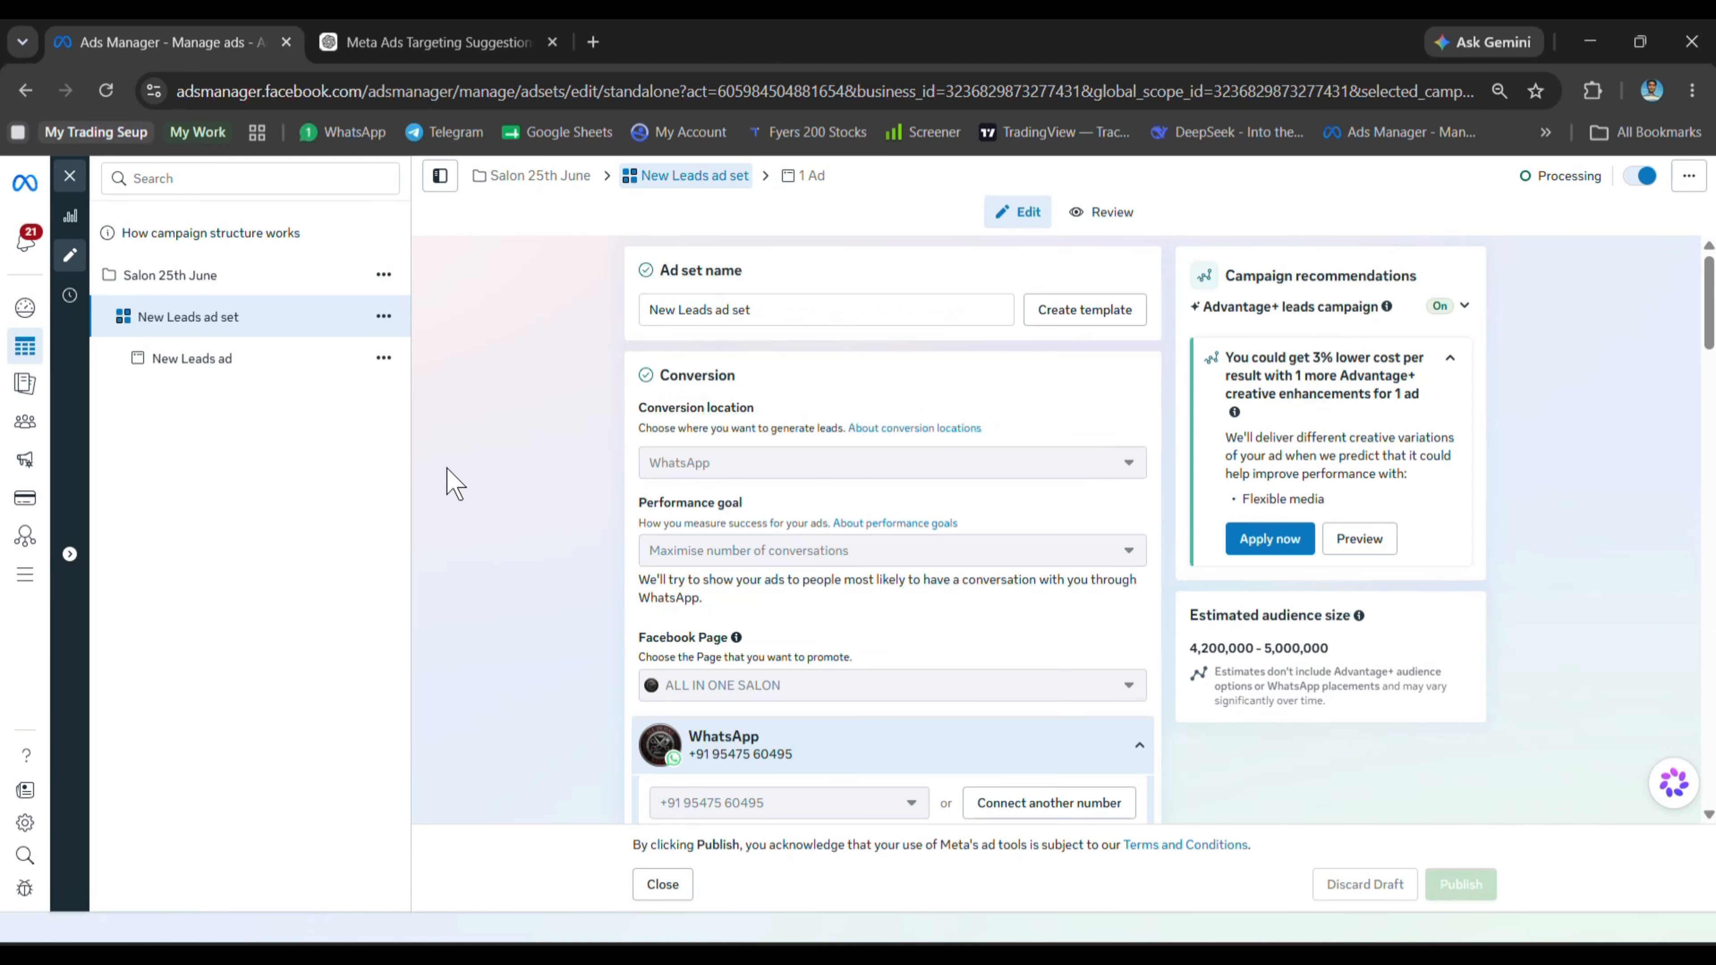
# Review the Salon 25th June campaign's details, budget and ad scheduling, and revisit the New Leads ad and the New Leads ad set
pyautogui.click(222, 275)
pyautogui.scroll(-5, 602, 439)
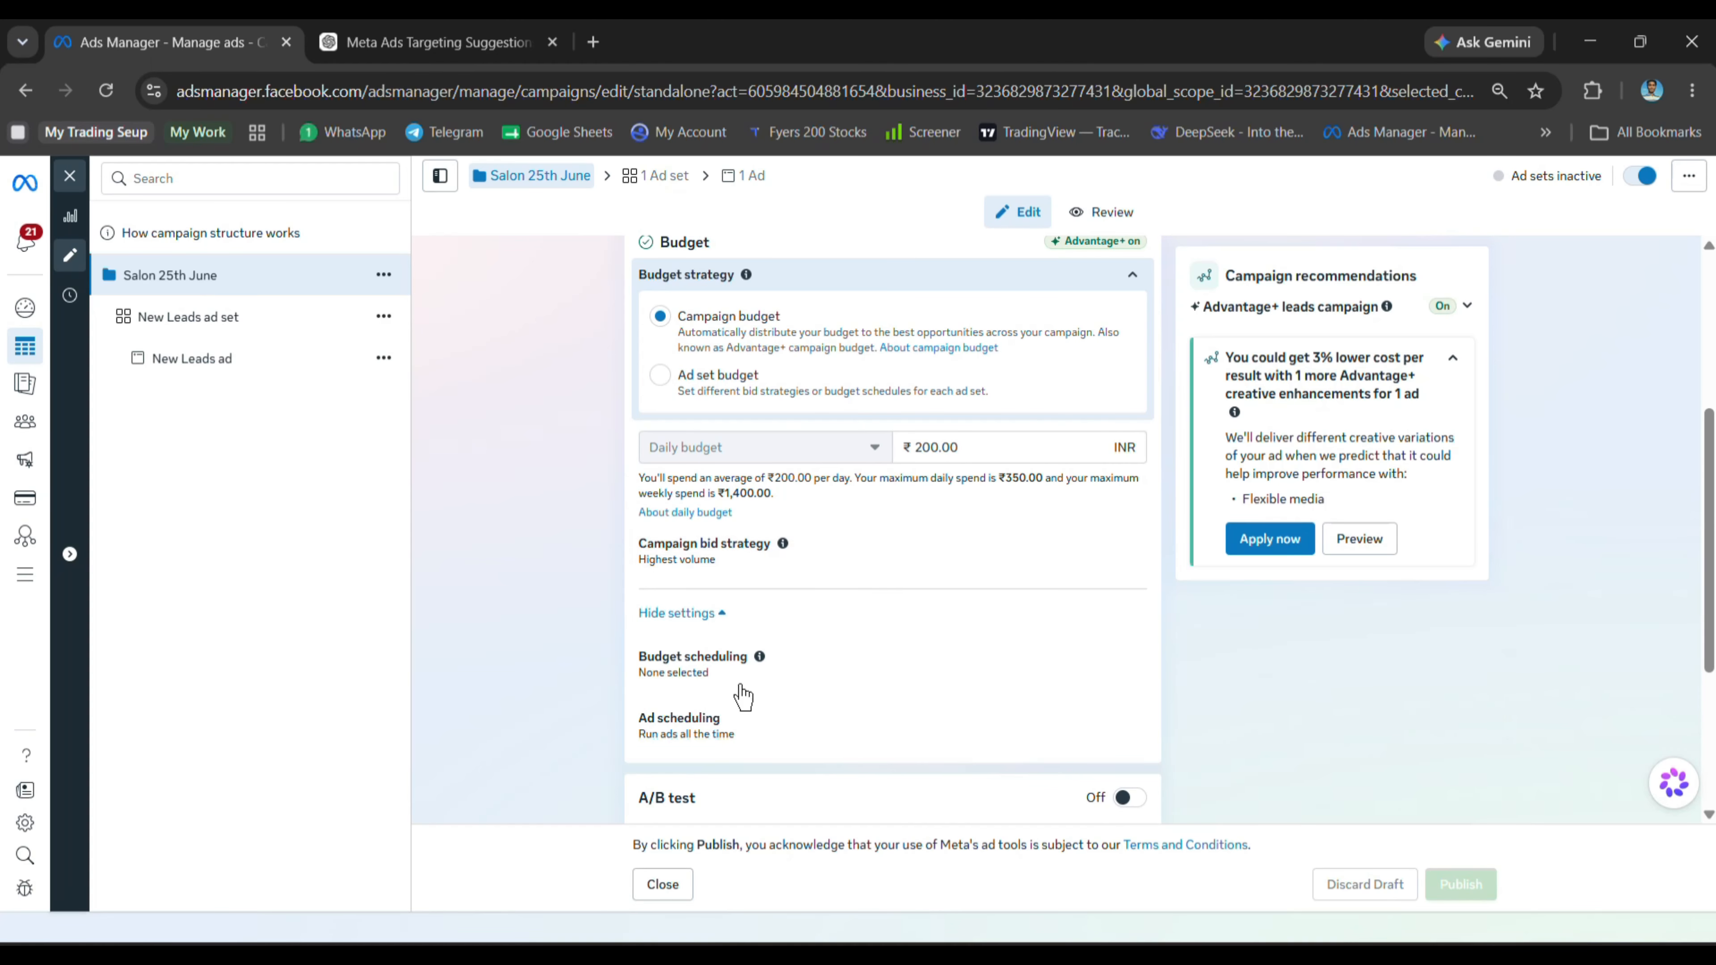
pyautogui.scroll(-4, 739, 693)
pyautogui.scroll(9, 591, 552)
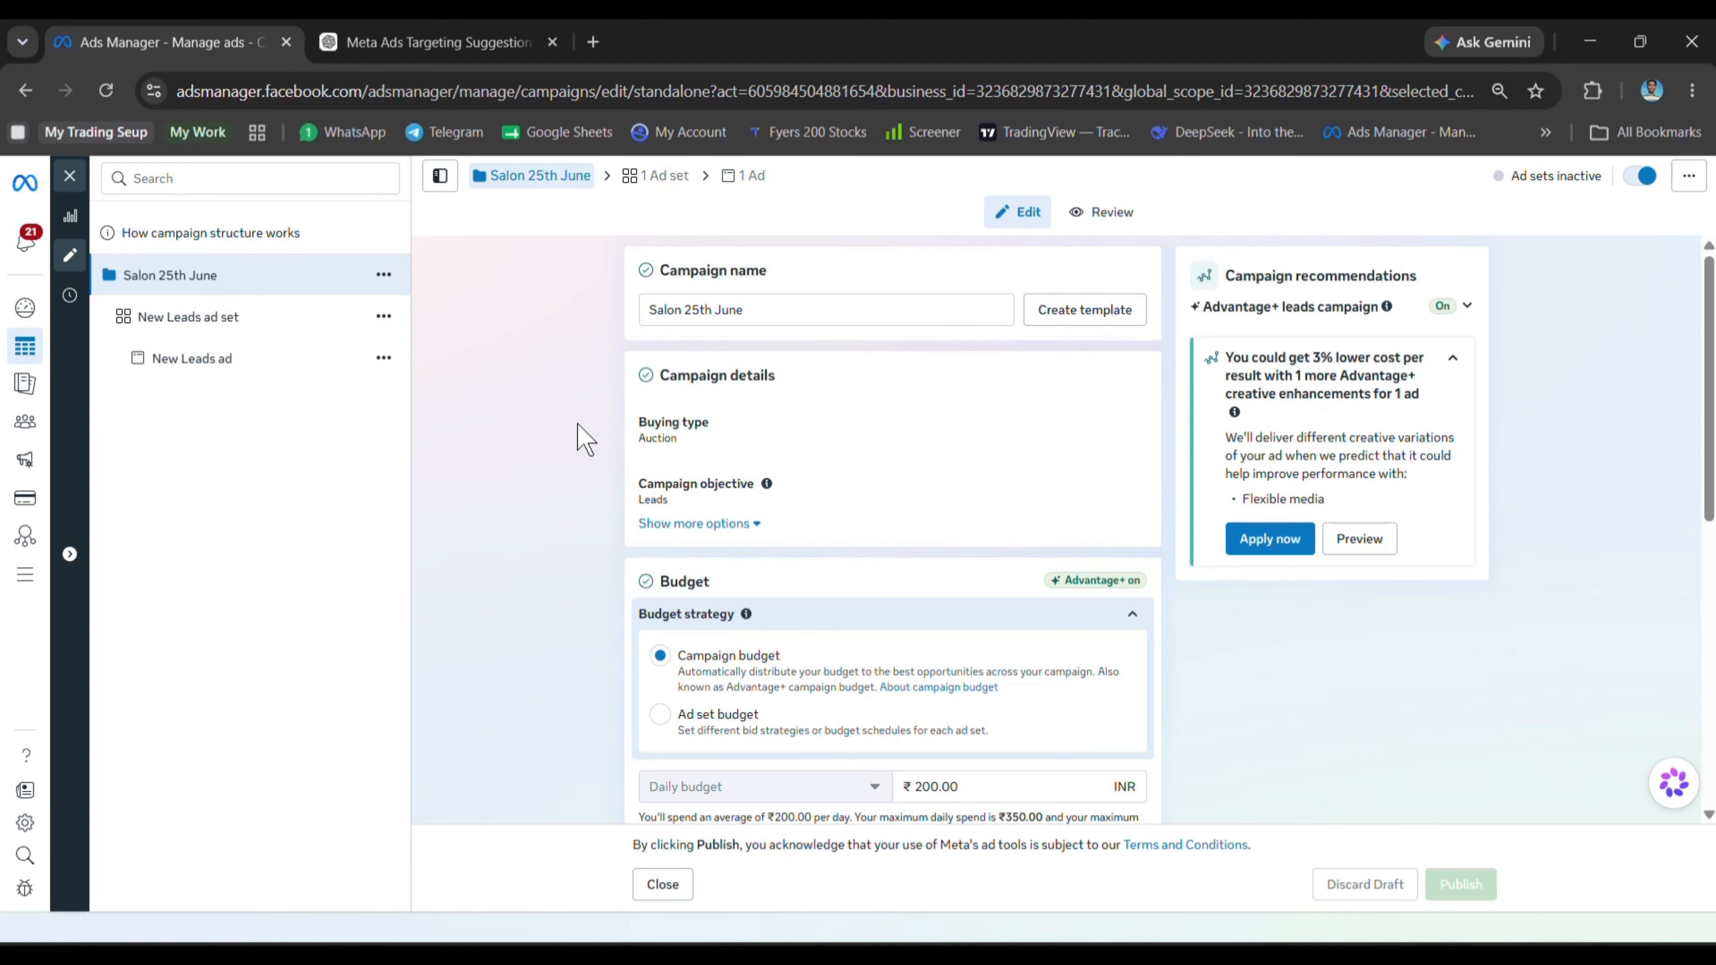
pyautogui.click(177, 358)
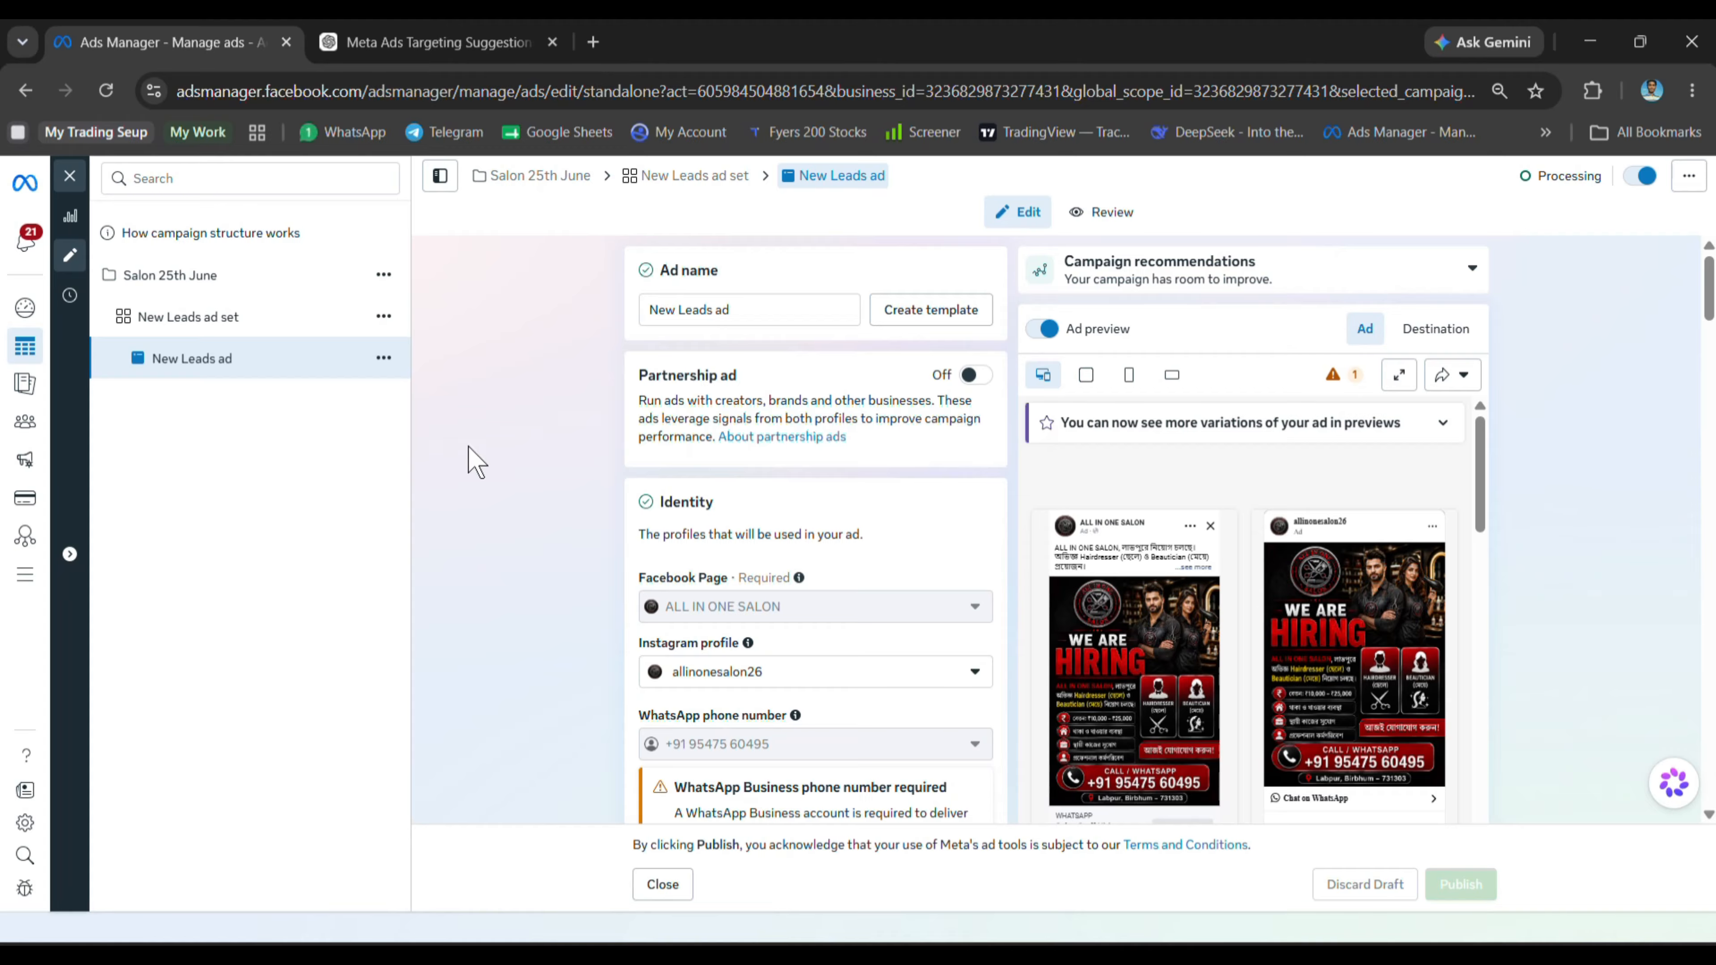
pyautogui.click(262, 321)
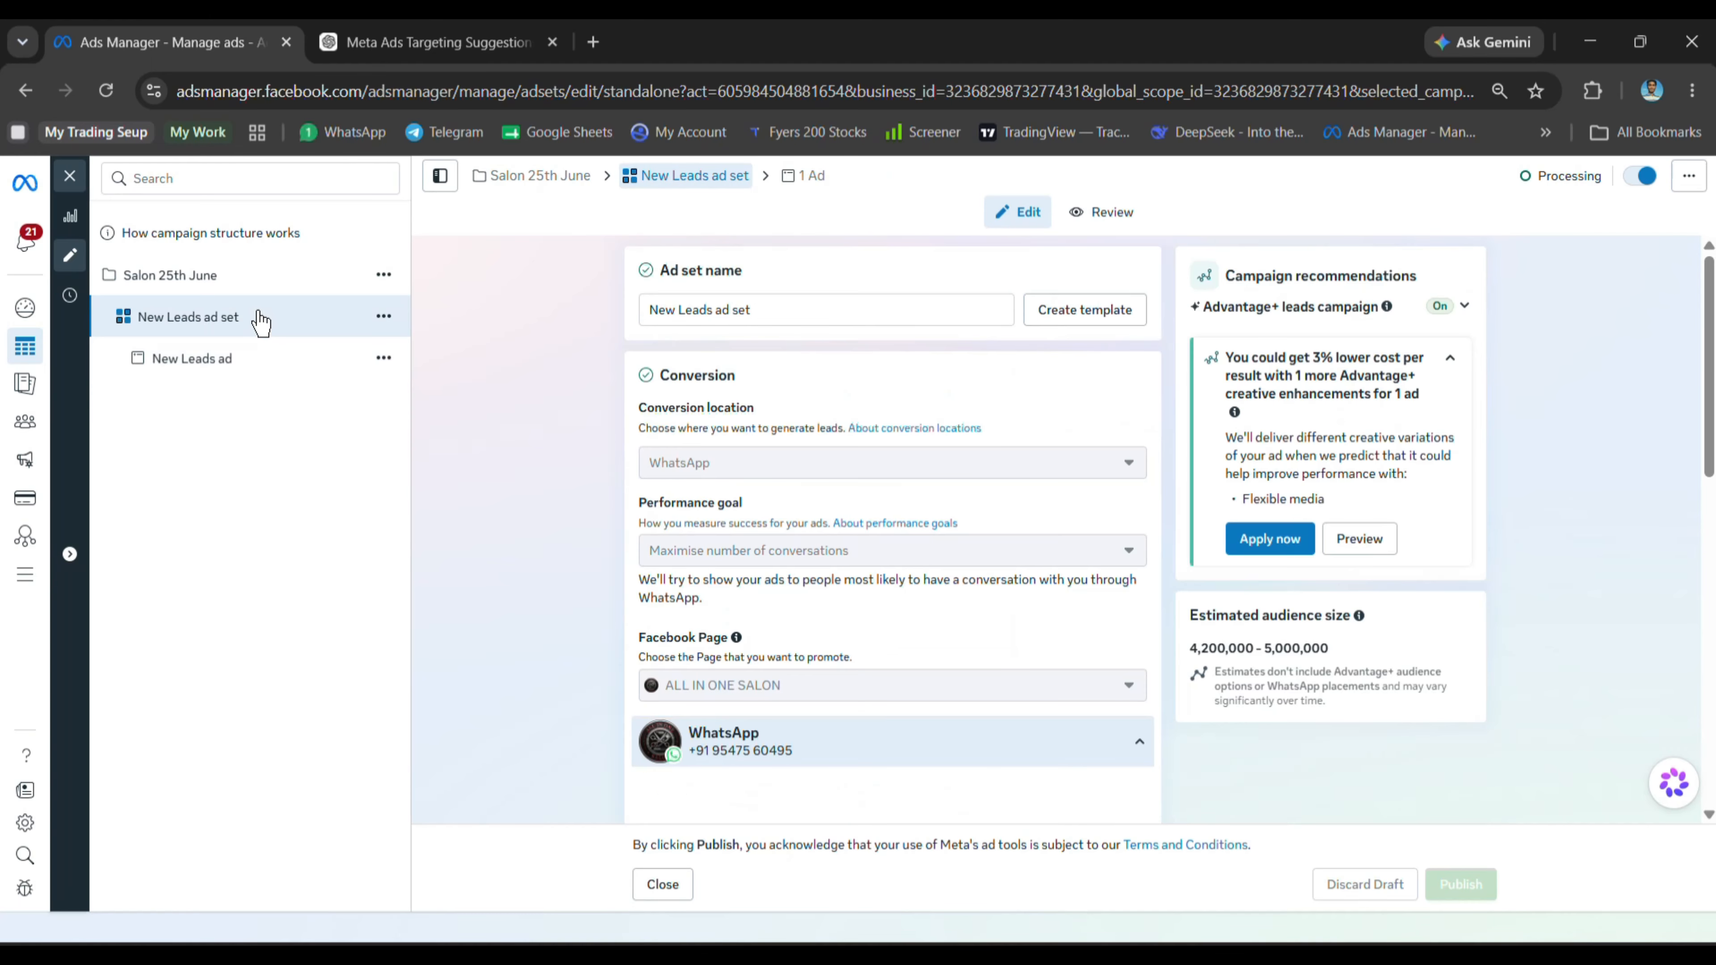